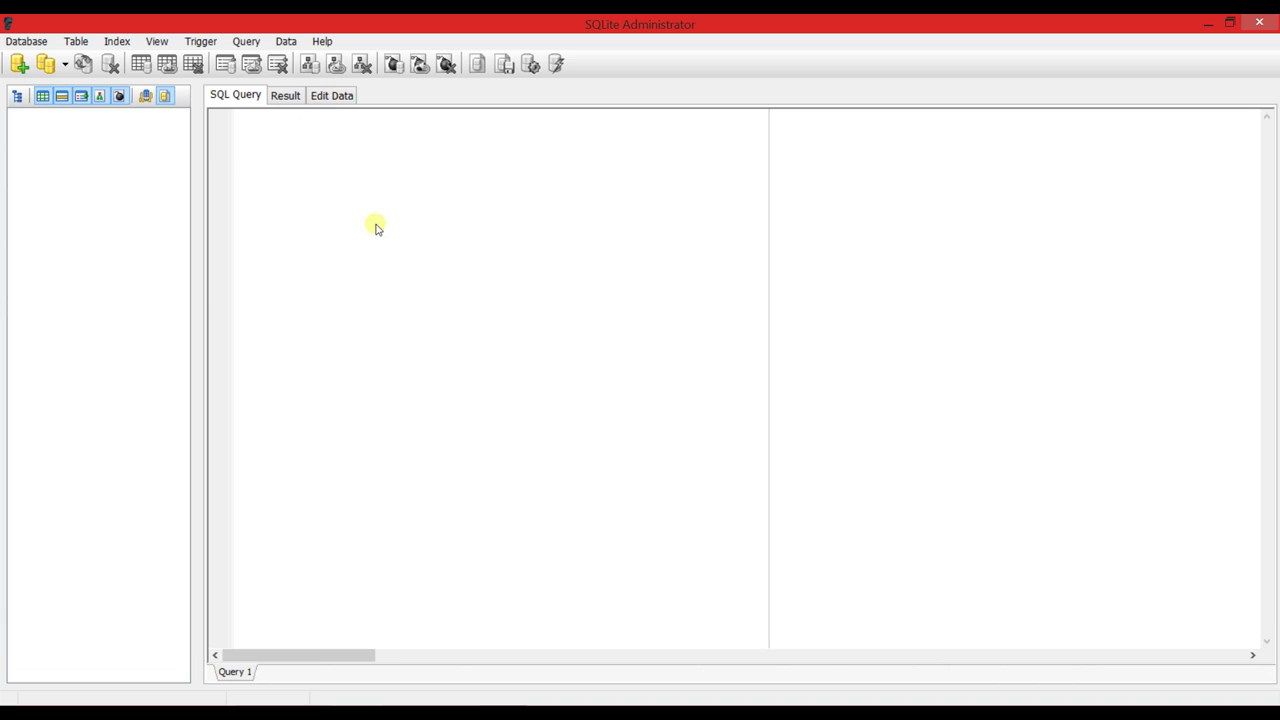
# Step: Create a new SQLite3 database named Prueba on the desktop
pyautogui.click(20, 66)
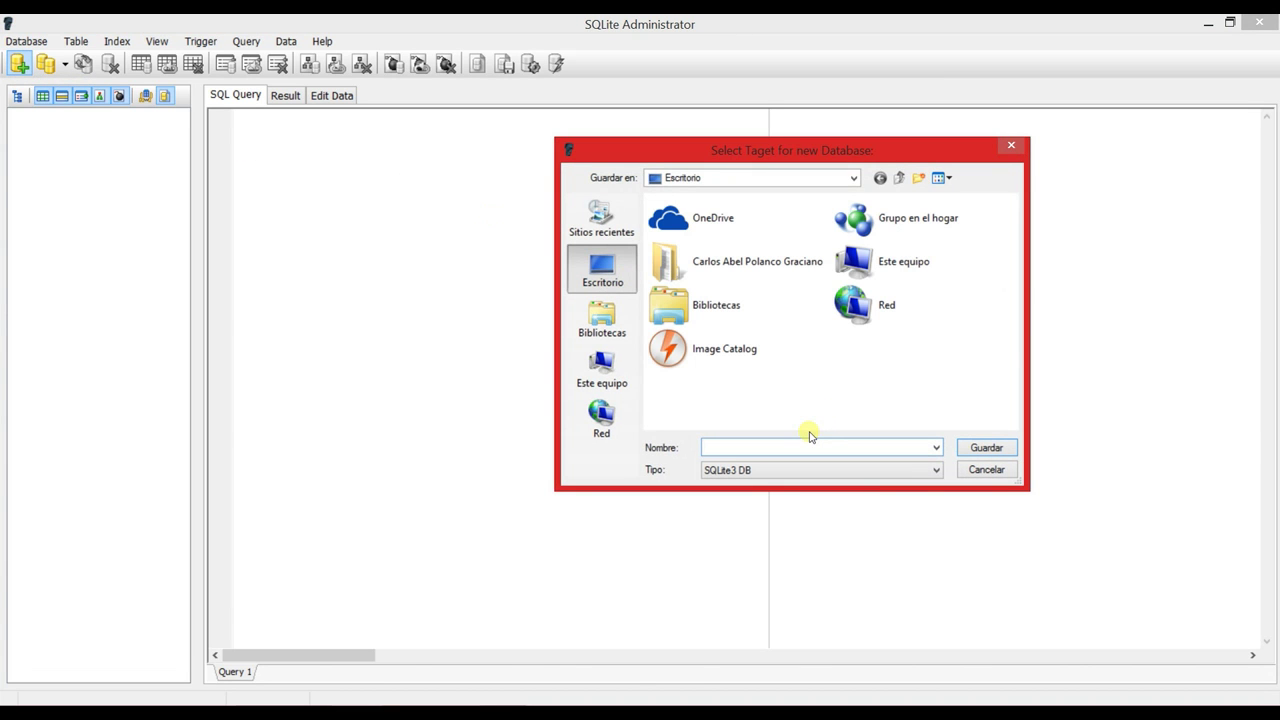
pyautogui.write('Prueba')
pyautogui.press('Return')
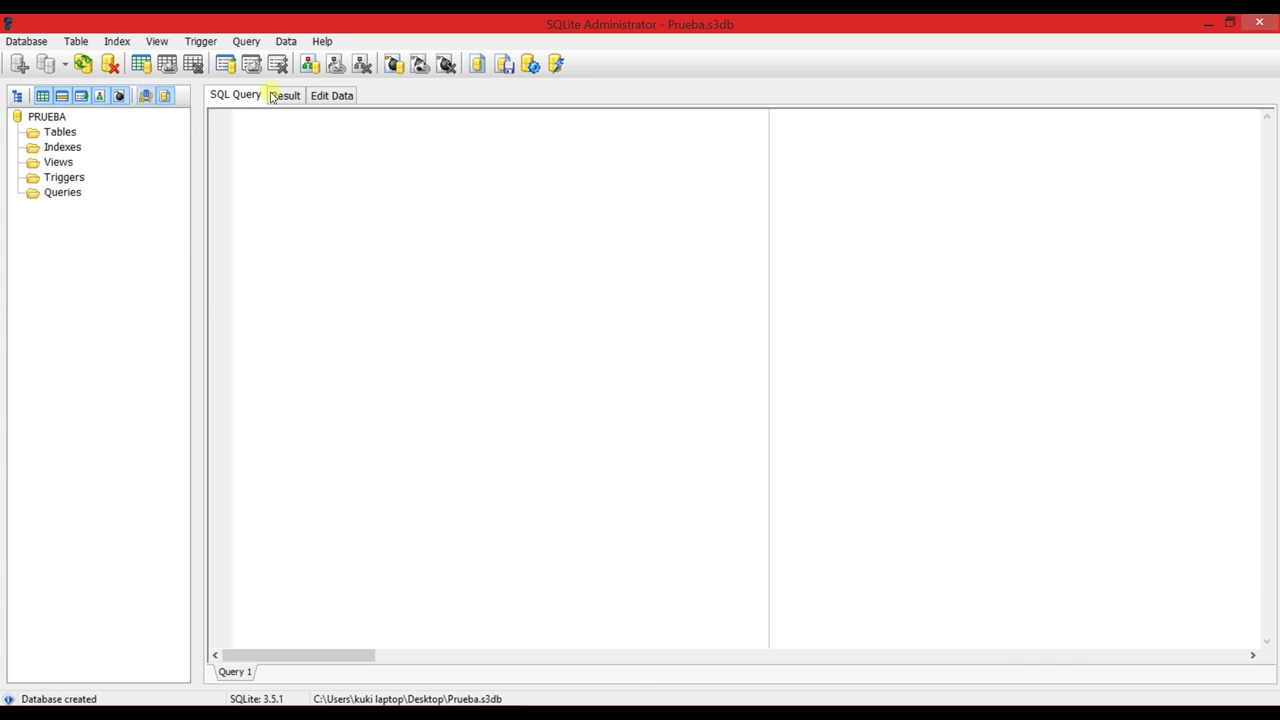
pyautogui.click(265, 136)
pyautogui.rightClick(52, 117)
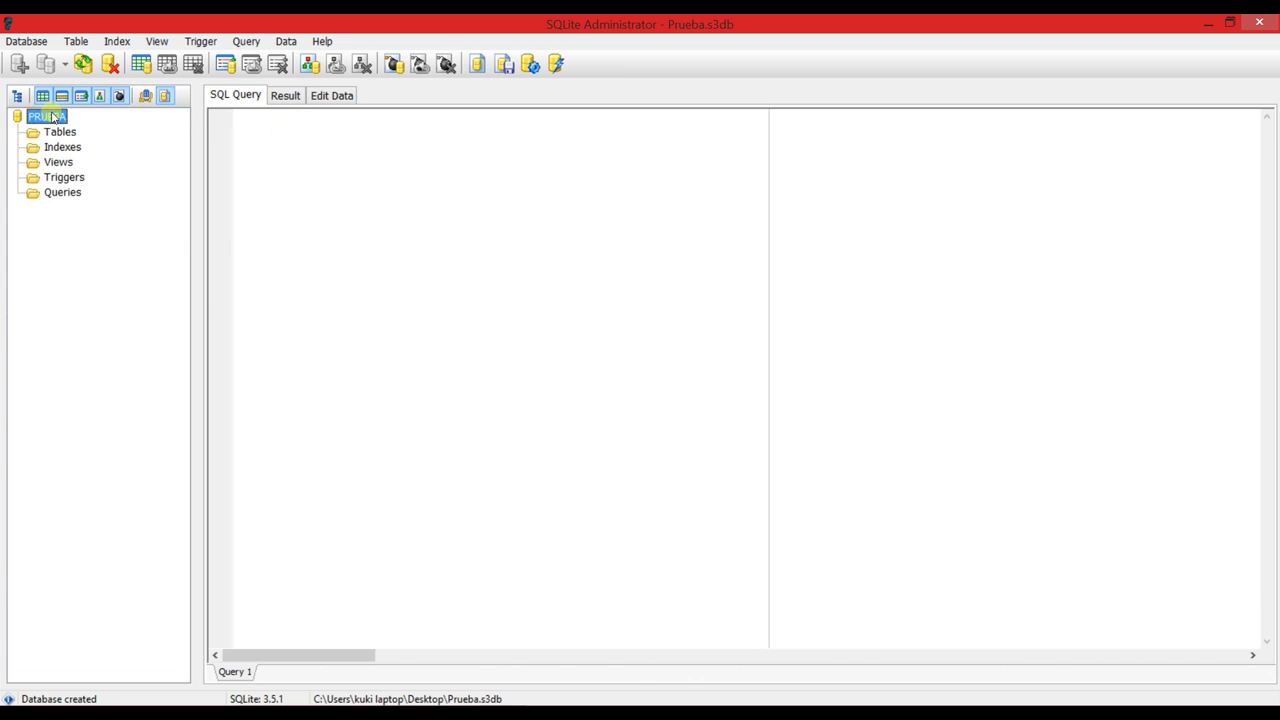
pyautogui.click(250, 150)
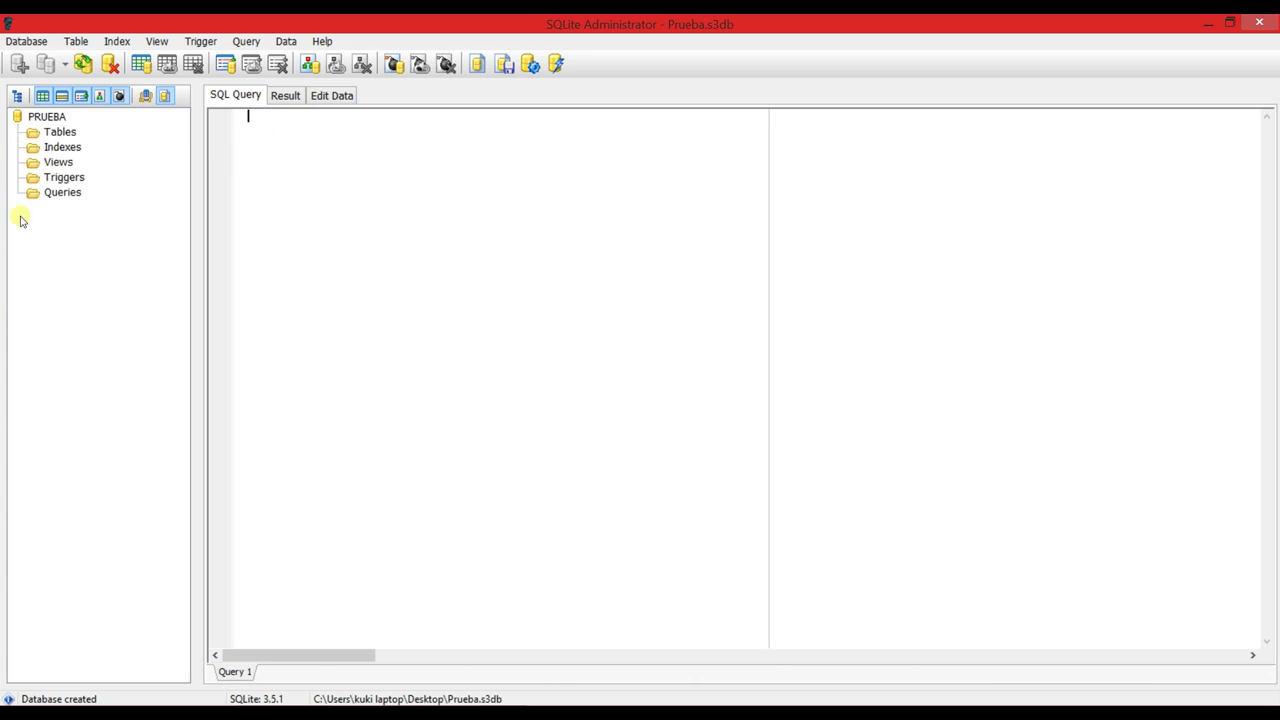
# Step: Start a new table in the PRUEBA database and name it Cliente
pyautogui.click(67, 135)
pyautogui.rightClick(66, 135)
pyautogui.click(53, 134)
pyautogui.rightClick(60, 133)
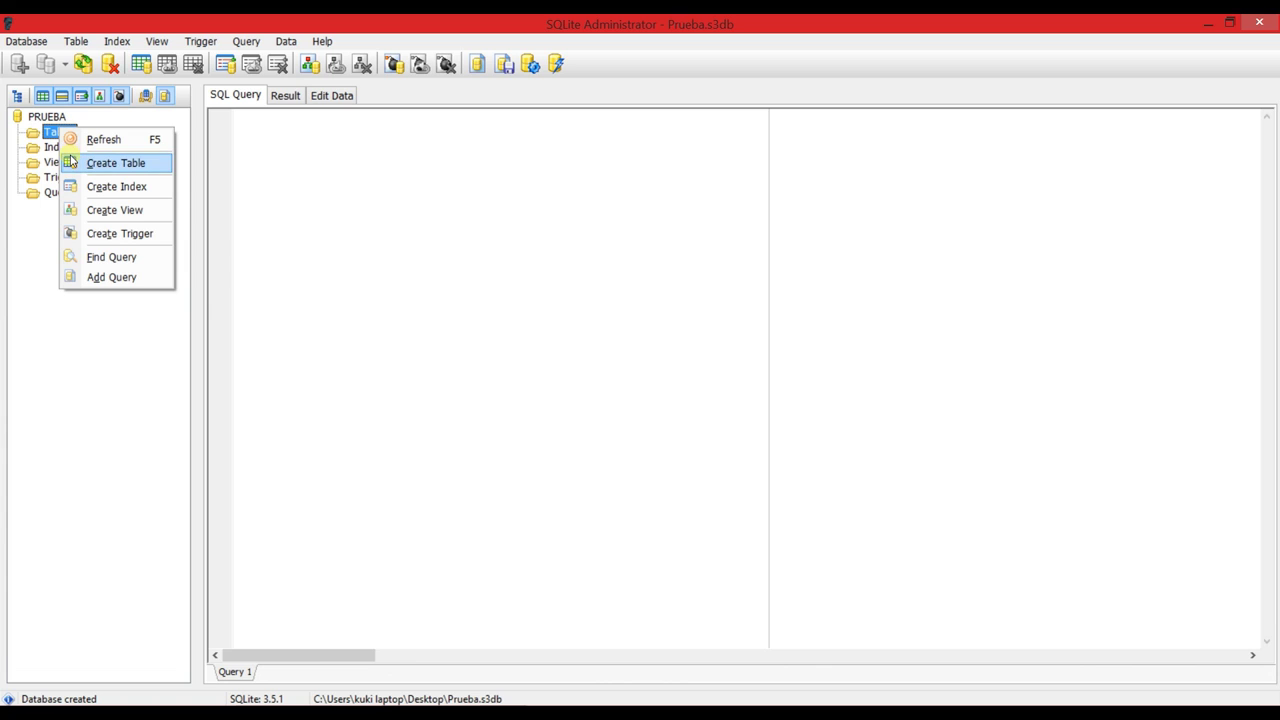
pyautogui.click(71, 160)
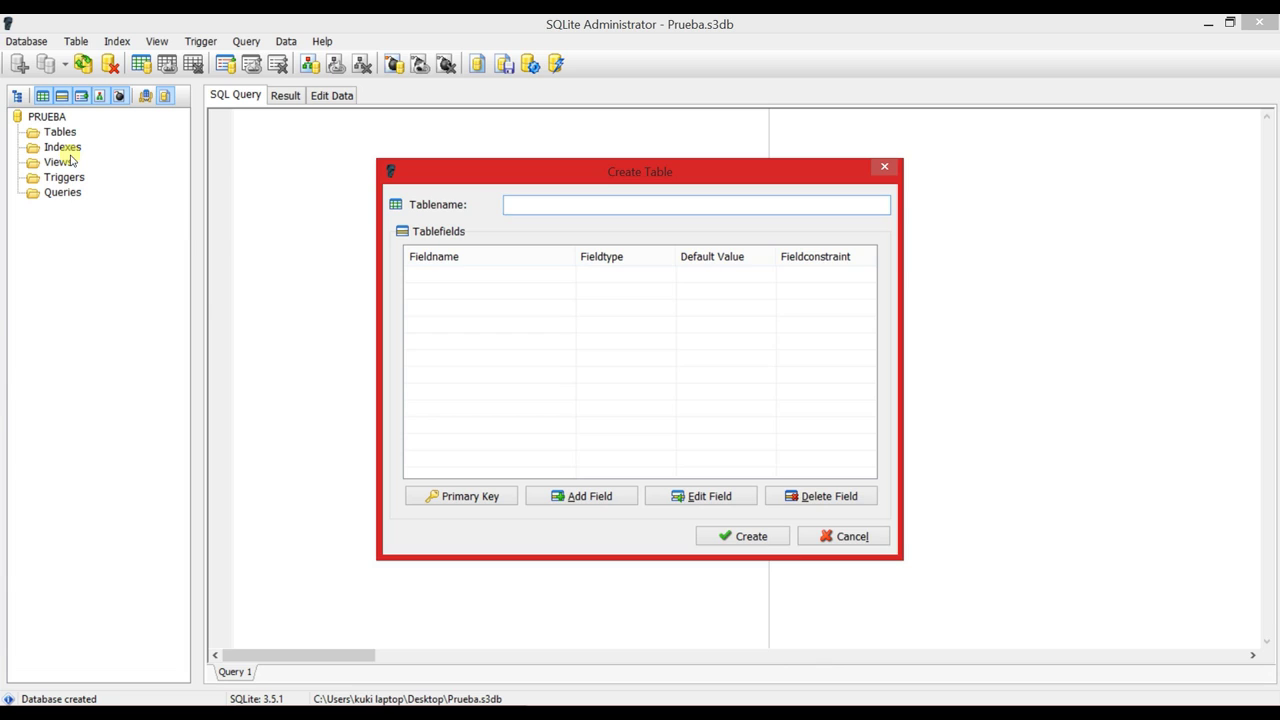
pyautogui.write('Cliente')
# Step: Add an auto-increment primary key field named Id to the table and recheck its settings
pyautogui.click(579, 497)
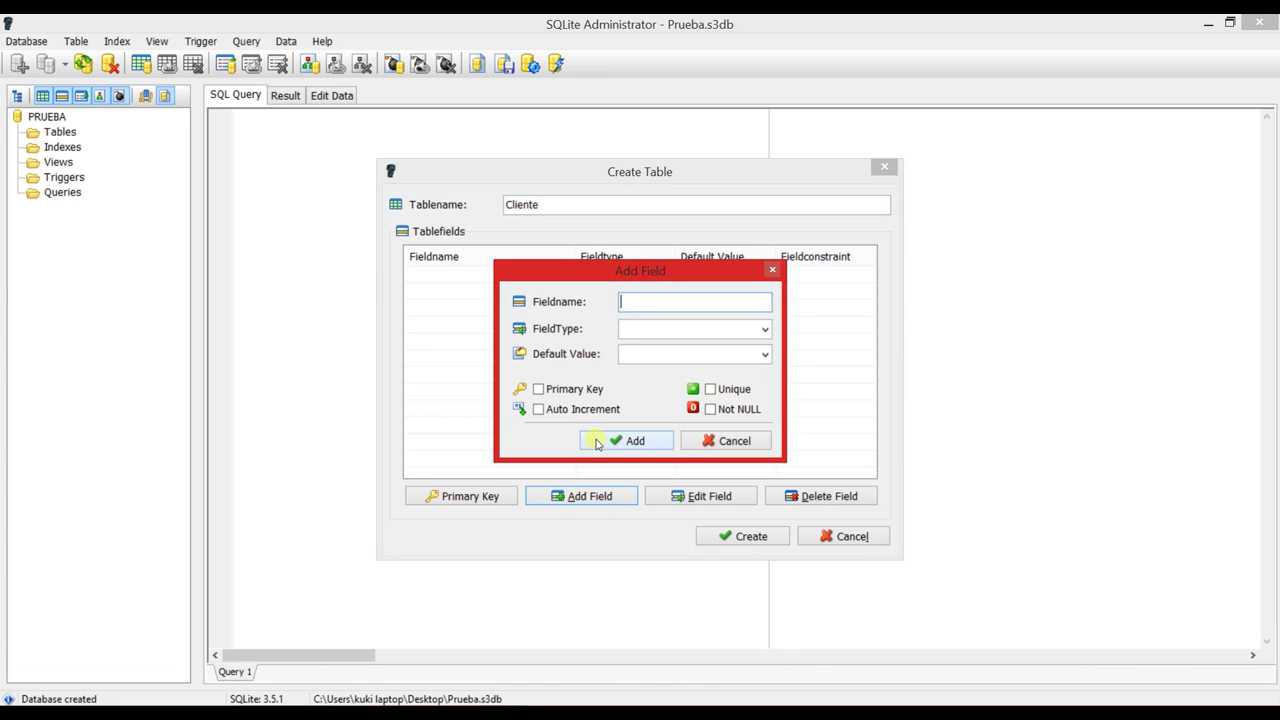
pyautogui.write('Id')
pyautogui.click(590, 410)
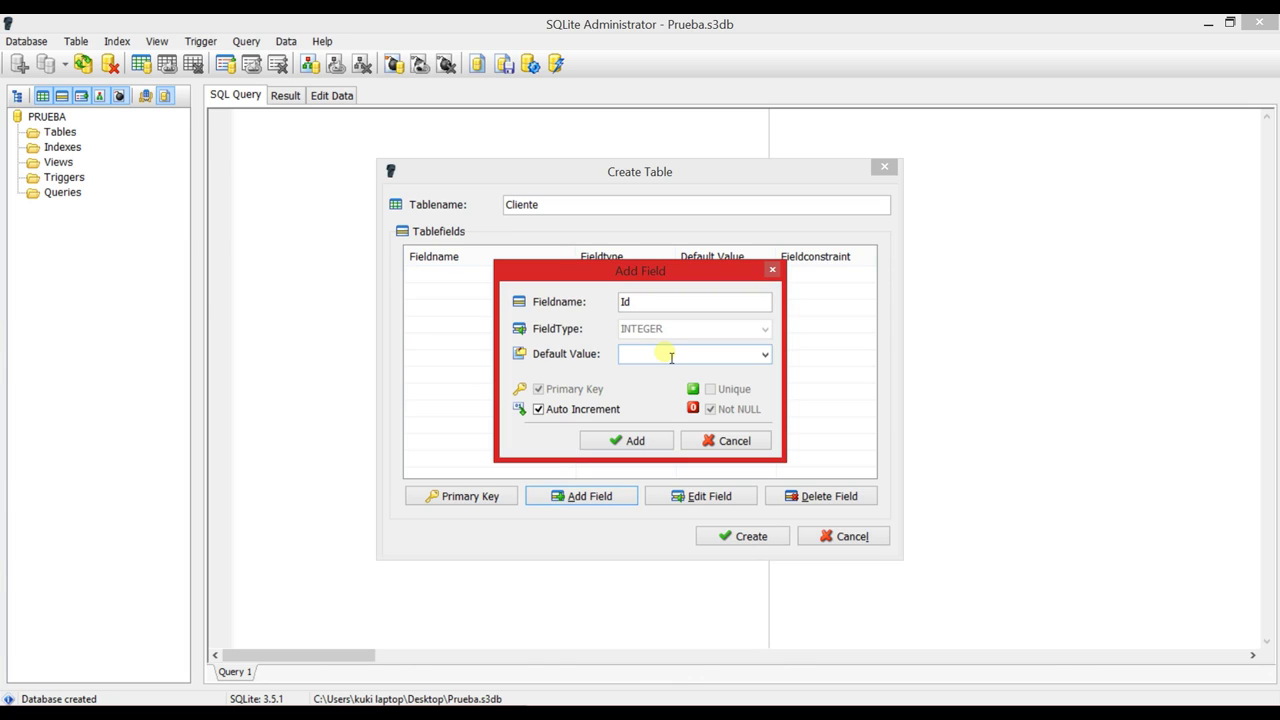
pyautogui.click(636, 441)
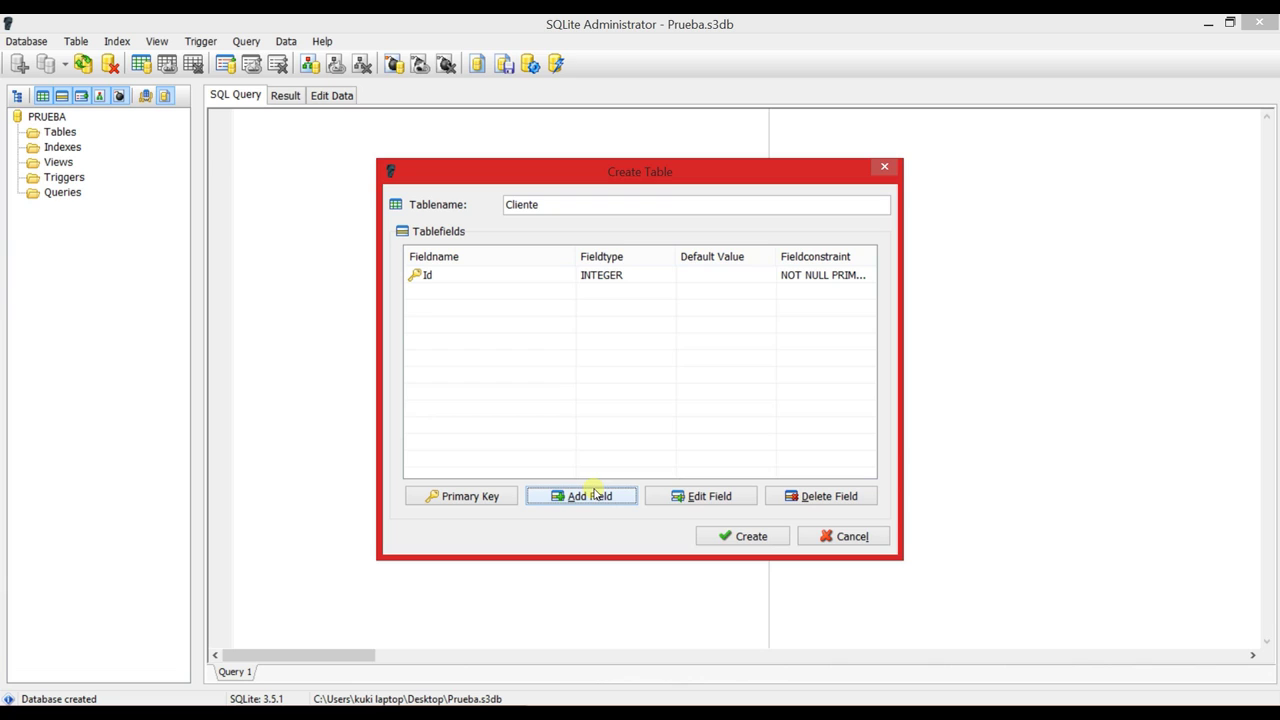
pyautogui.doubleClick(632, 276)
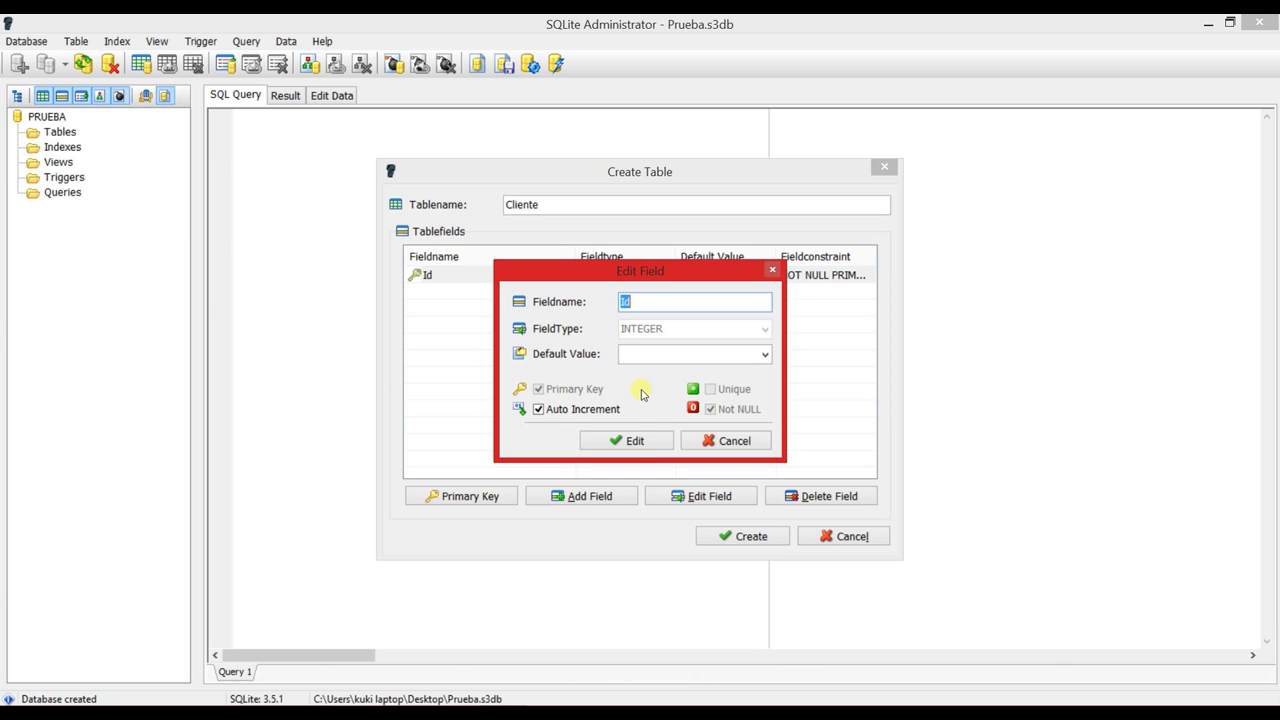
pyautogui.click(633, 443)
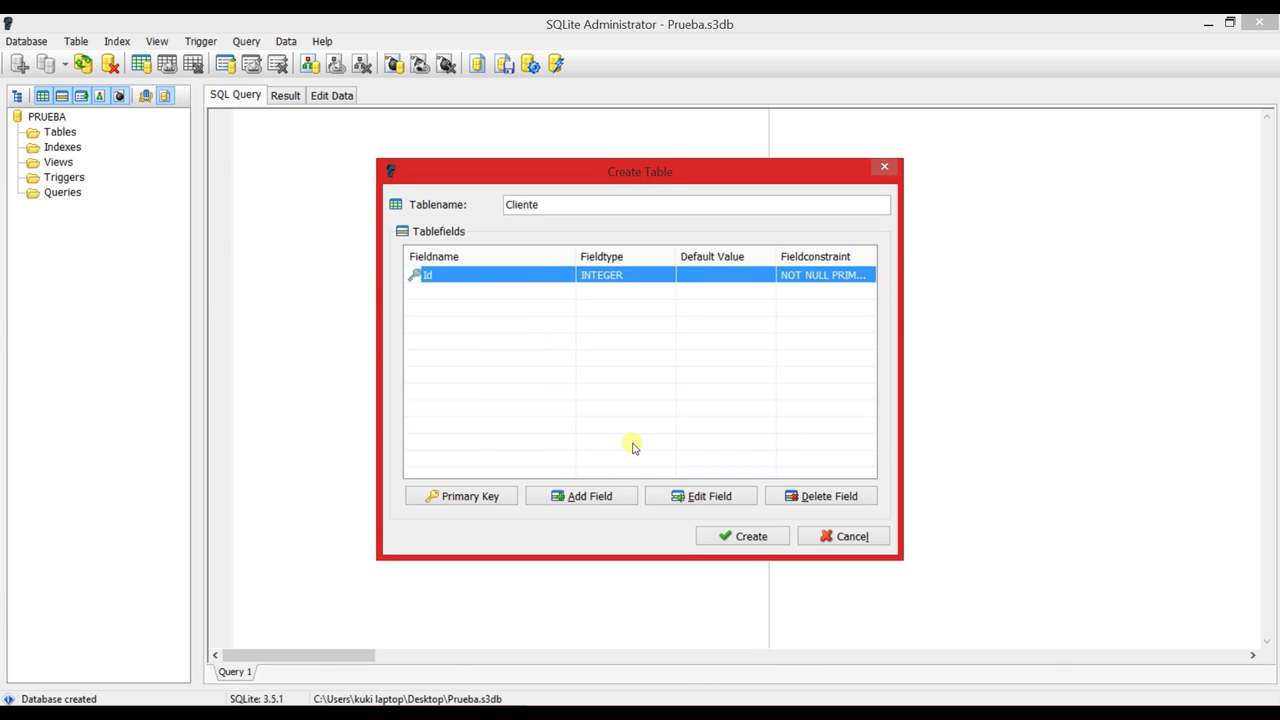
pyautogui.click(555, 315)
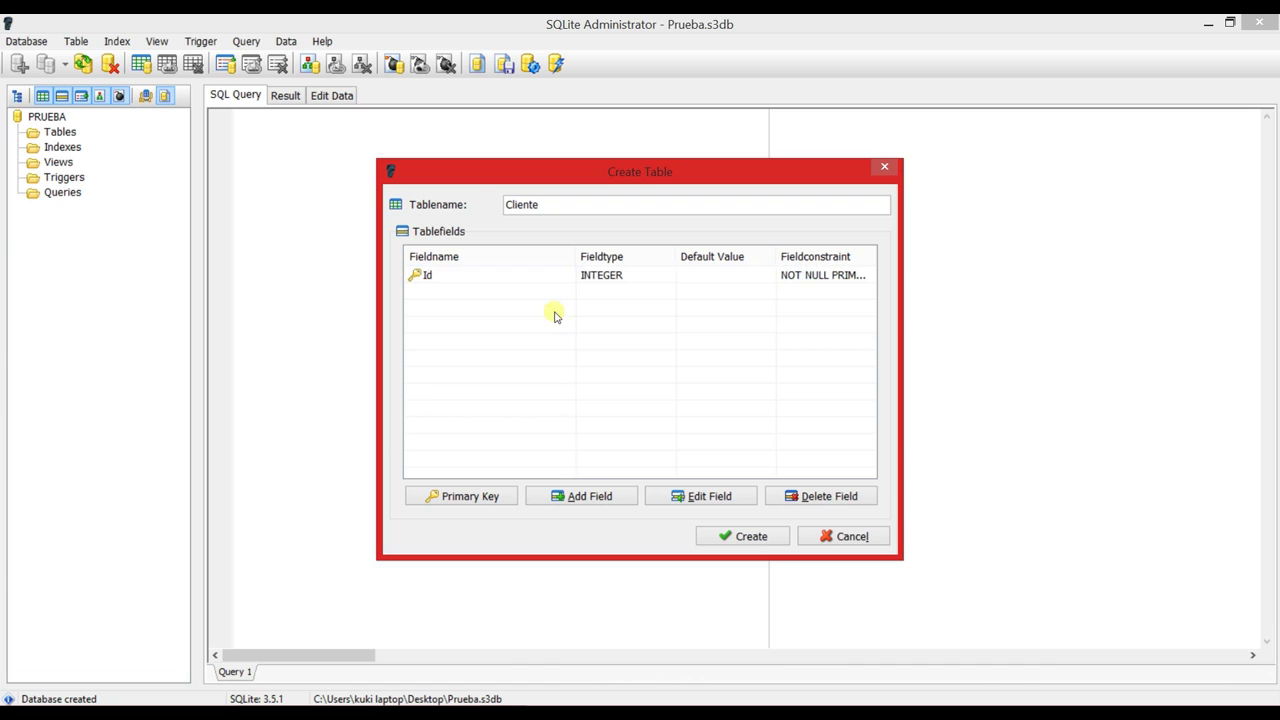
# Step: Add a field named Nombre of type VARCHAR(30) with the Not NULL constraint
pyautogui.click(607, 490)
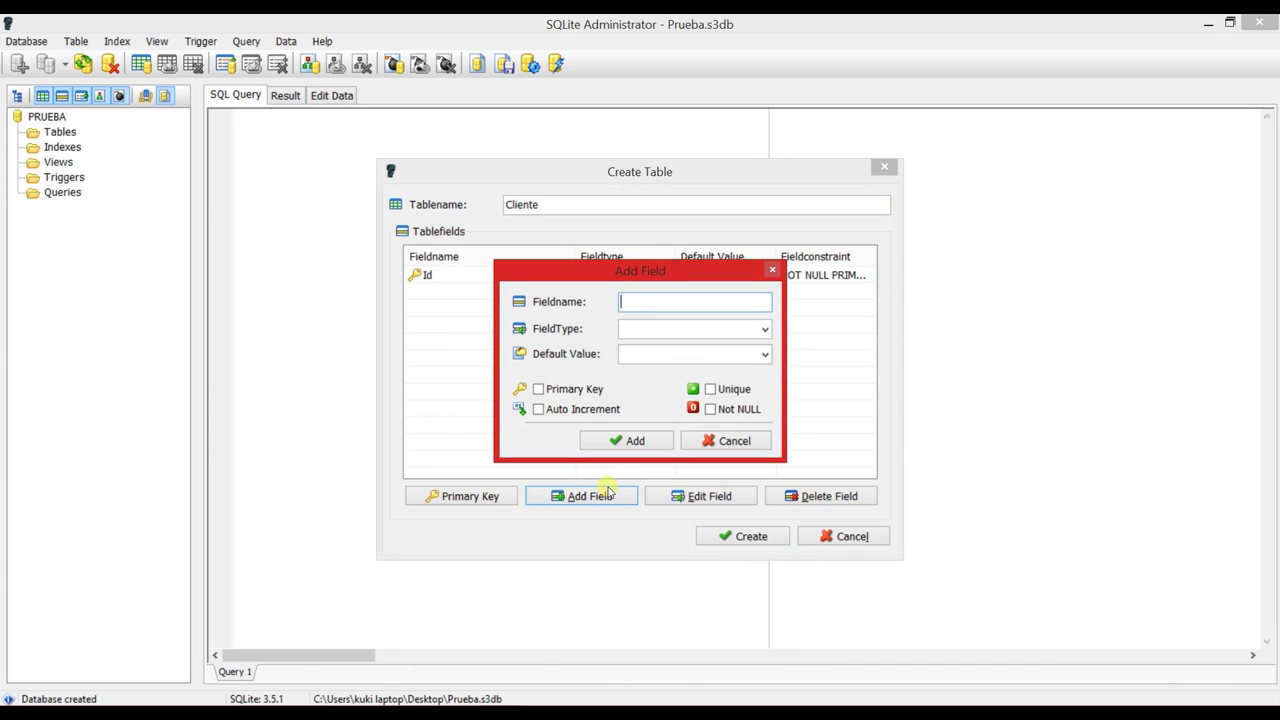
pyautogui.write('Nombre')
pyautogui.click(765, 329)
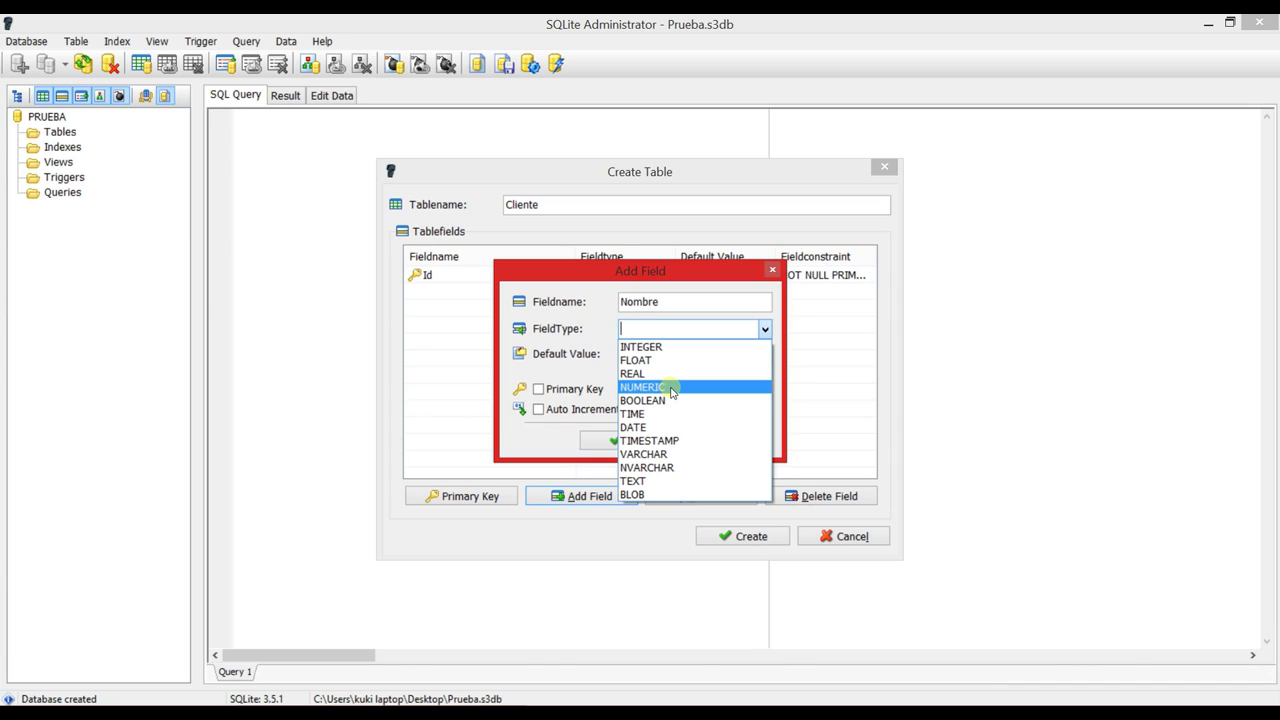
pyautogui.click(681, 455)
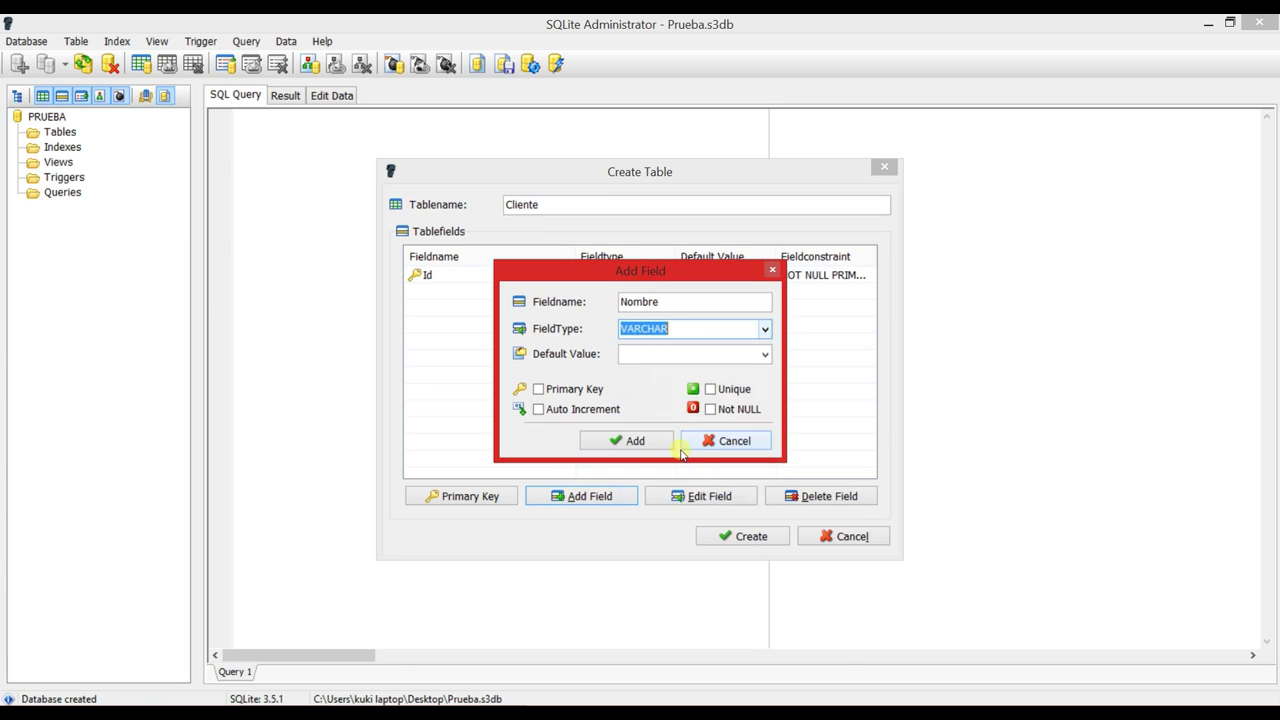
pyautogui.click(700, 333)
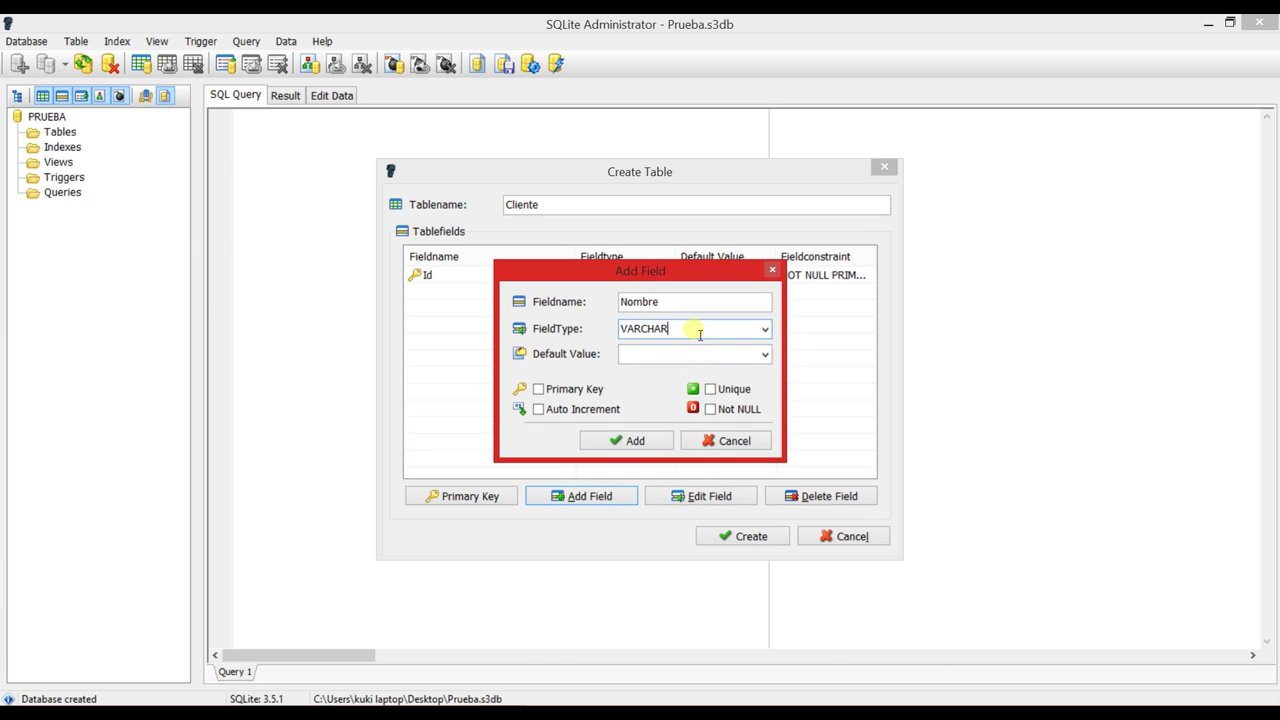
pyautogui.write('30')
pyautogui.click(706, 411)
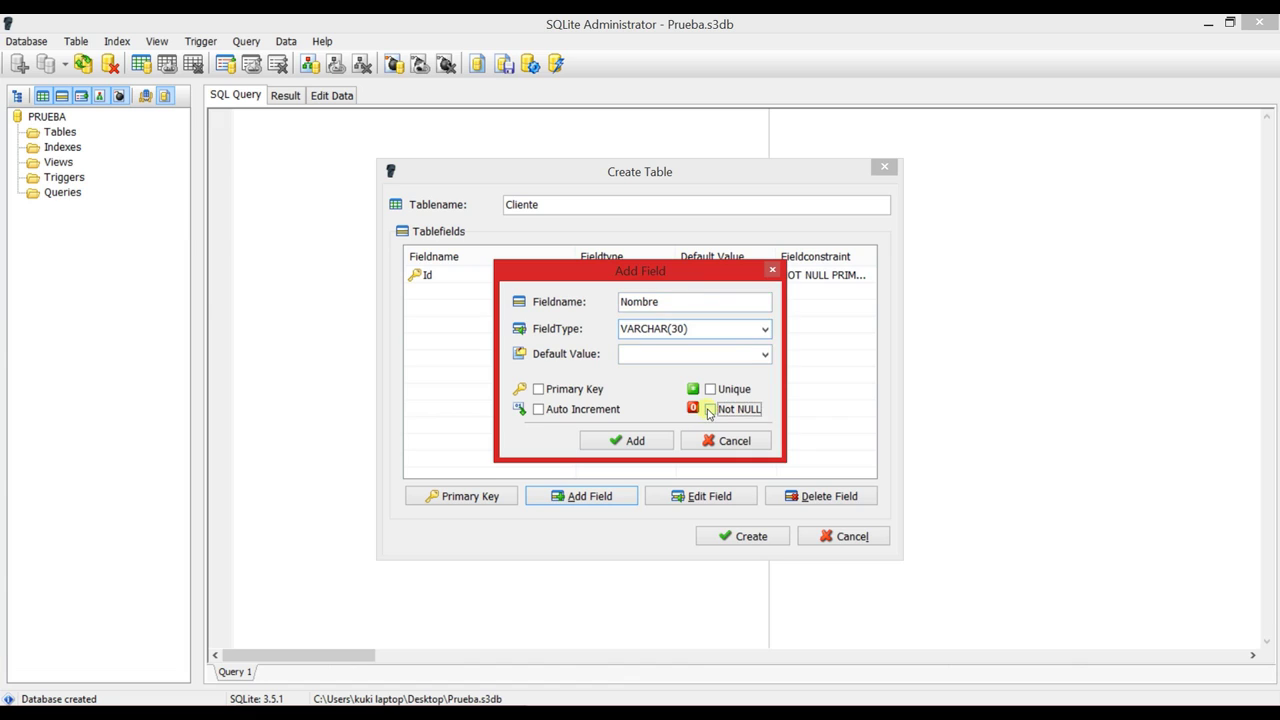
pyautogui.click(650, 442)
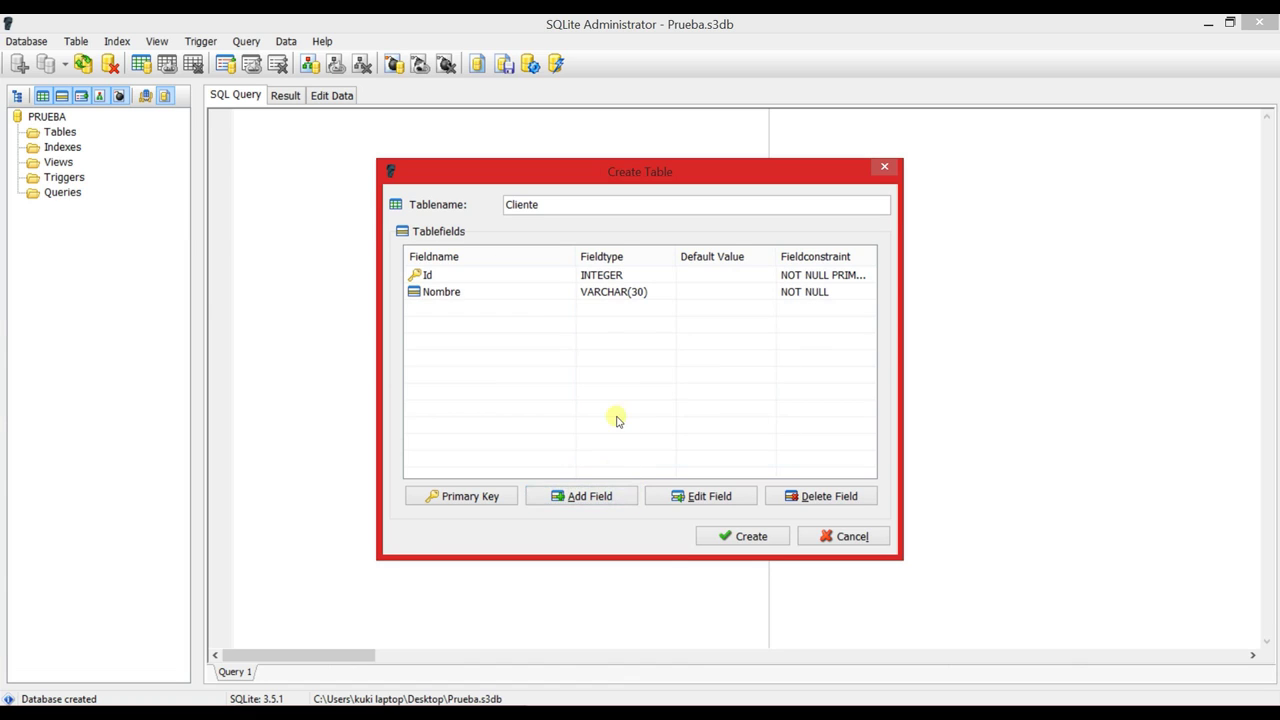
# Step: Add a field named Sexo of type VARCHAR(9) that allows null values
pyautogui.click(612, 498)
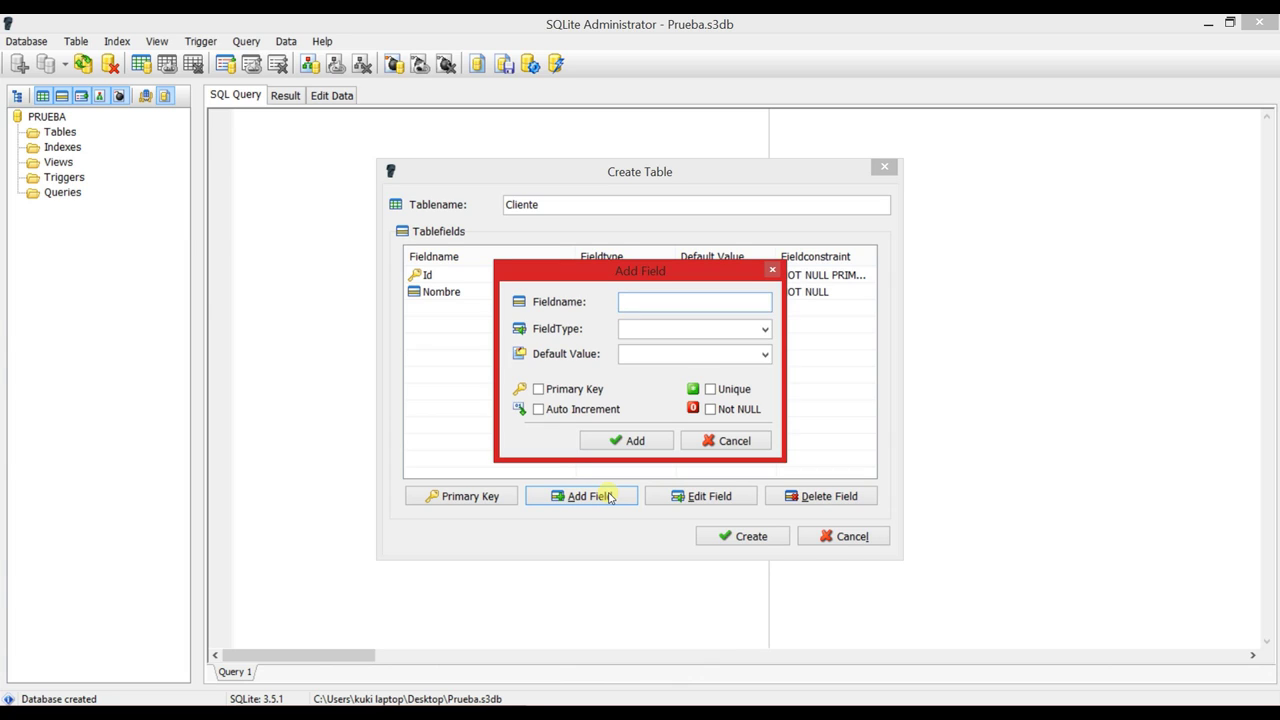
pyautogui.write('Sexo')
pyautogui.click(744, 339)
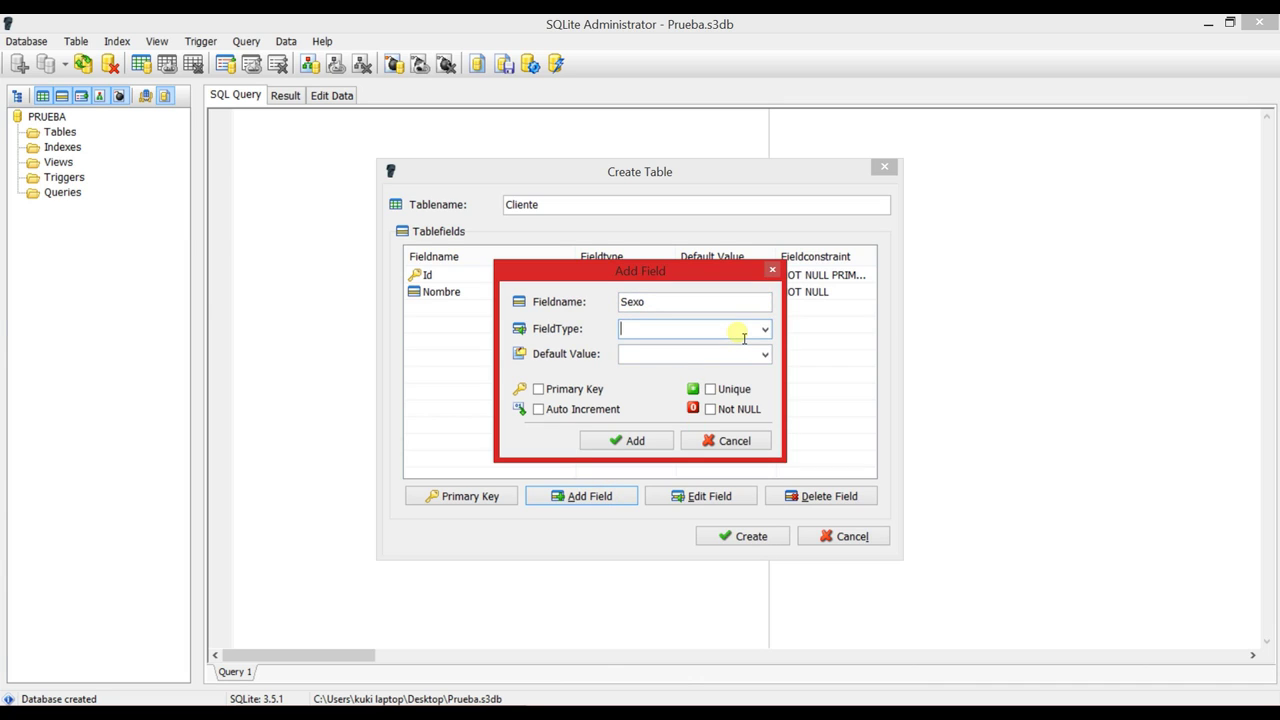
pyautogui.write('VARCHAR')
pyautogui.click(742, 336)
pyautogui.write('()')
pyautogui.press('Left')
pyautogui.press('Left')
pyautogui.press('BackSpace')
pyautogui.write('9')
pyautogui.press('BackSpace')
pyautogui.press('Left')
pyautogui.write('9')
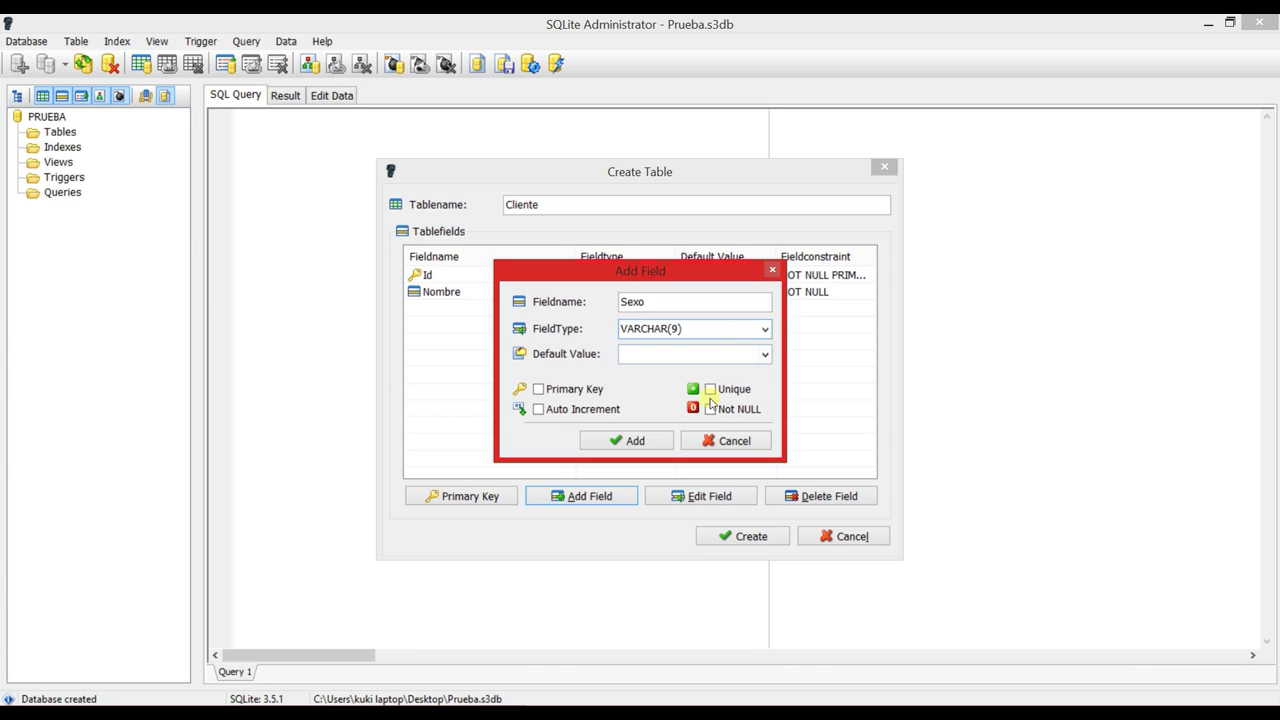
pyautogui.click(632, 447)
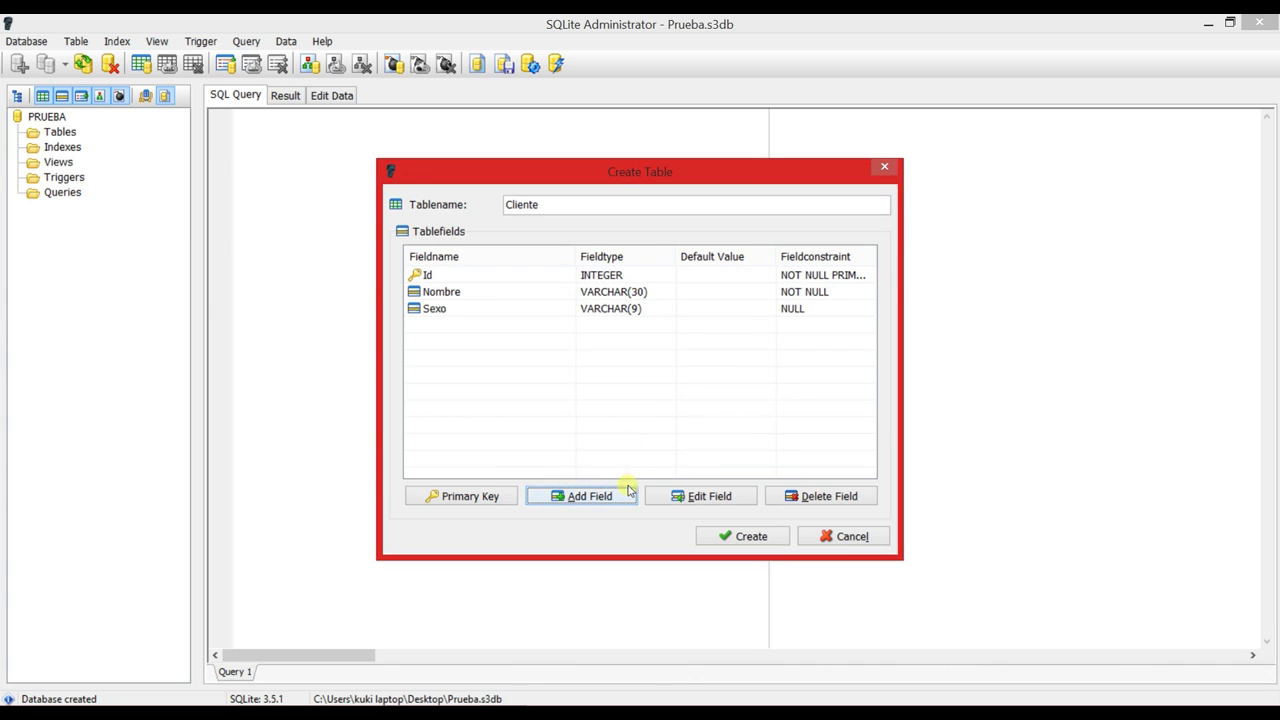
# Step: Begin another table field and name it Fecha_Nacimiento
pyautogui.click(624, 494)
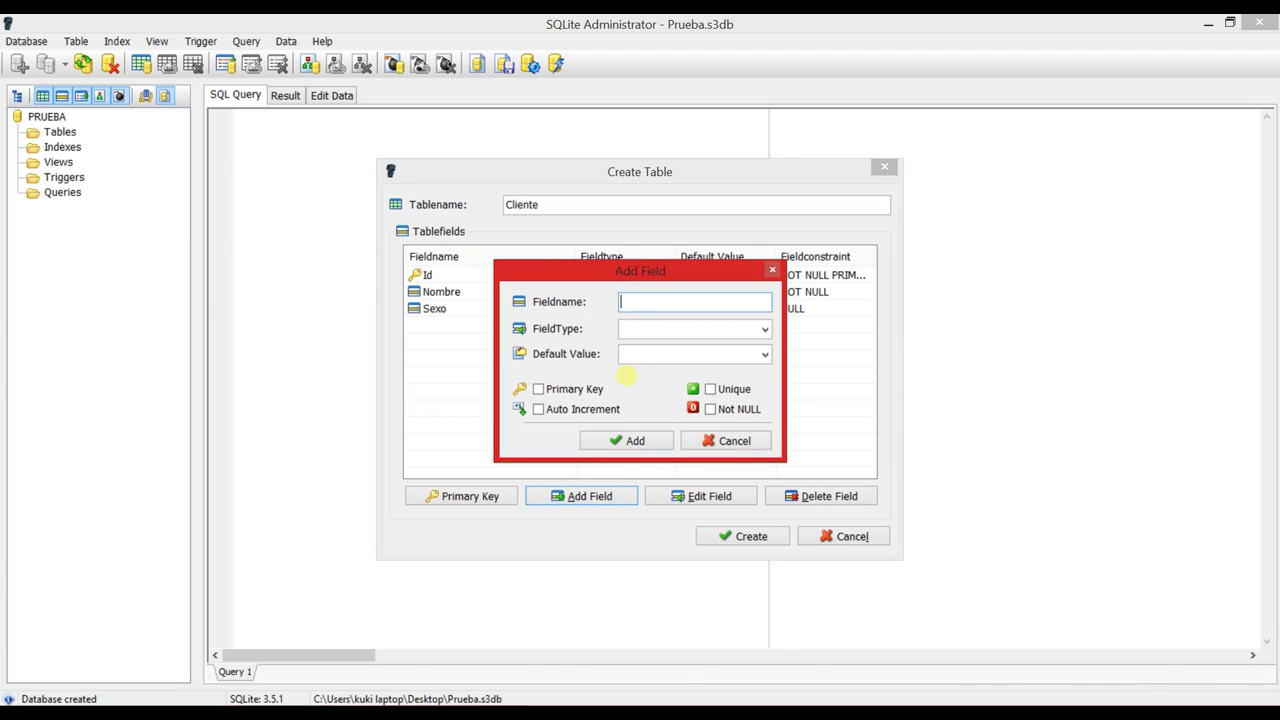
pyautogui.write('Fecha de Nacimiento')
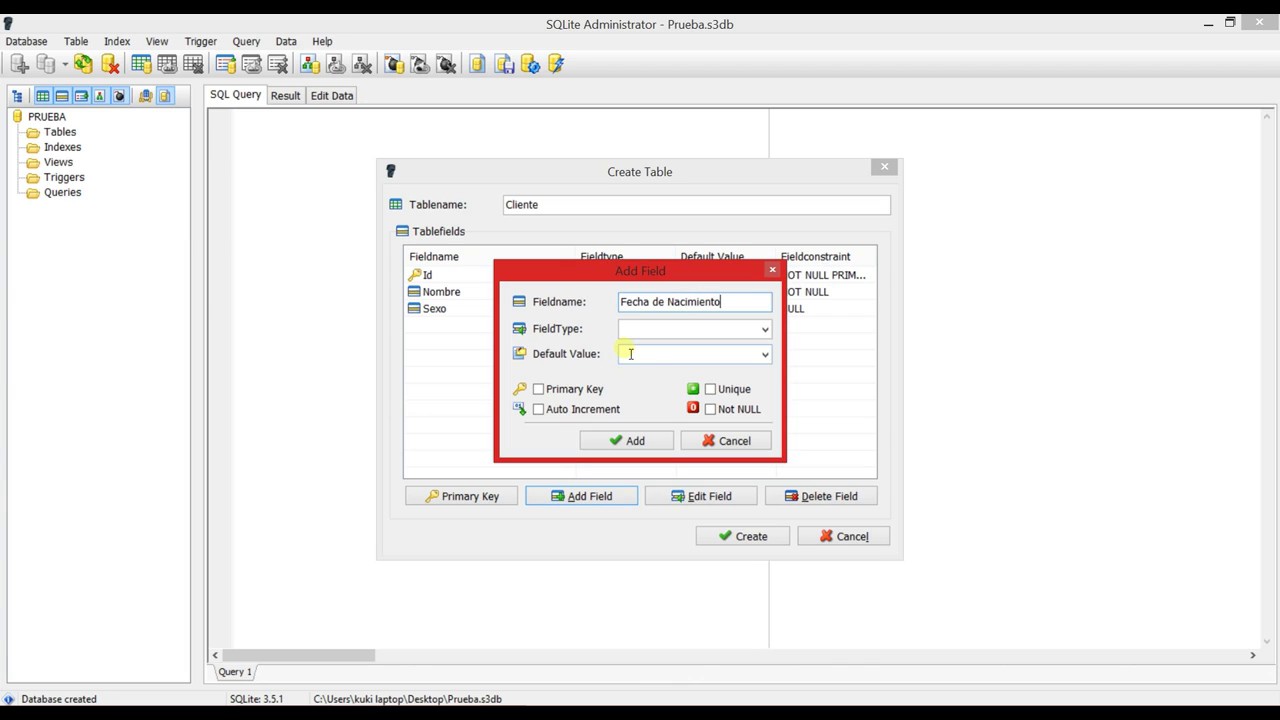
pyautogui.press('Left')
pyautogui.press('Left')
pyautogui.press('Left')
pyautogui.press('Left')
pyautogui.press('Left')
pyautogui.press('Left')
pyautogui.press('Left')
pyautogui.press('Left')
pyautogui.press('Left')
pyautogui.press('Left')
pyautogui.press('BackSpace')
pyautogui.press('BackSpace')
pyautogui.press('BackSpace')
pyautogui.press('BackSpace')
pyautogui.write('_')
# Step: Give the Fecha_Nacimiento field the Not NULL constraint and DATE type, and add it to the table
pyautogui.click(714, 411)
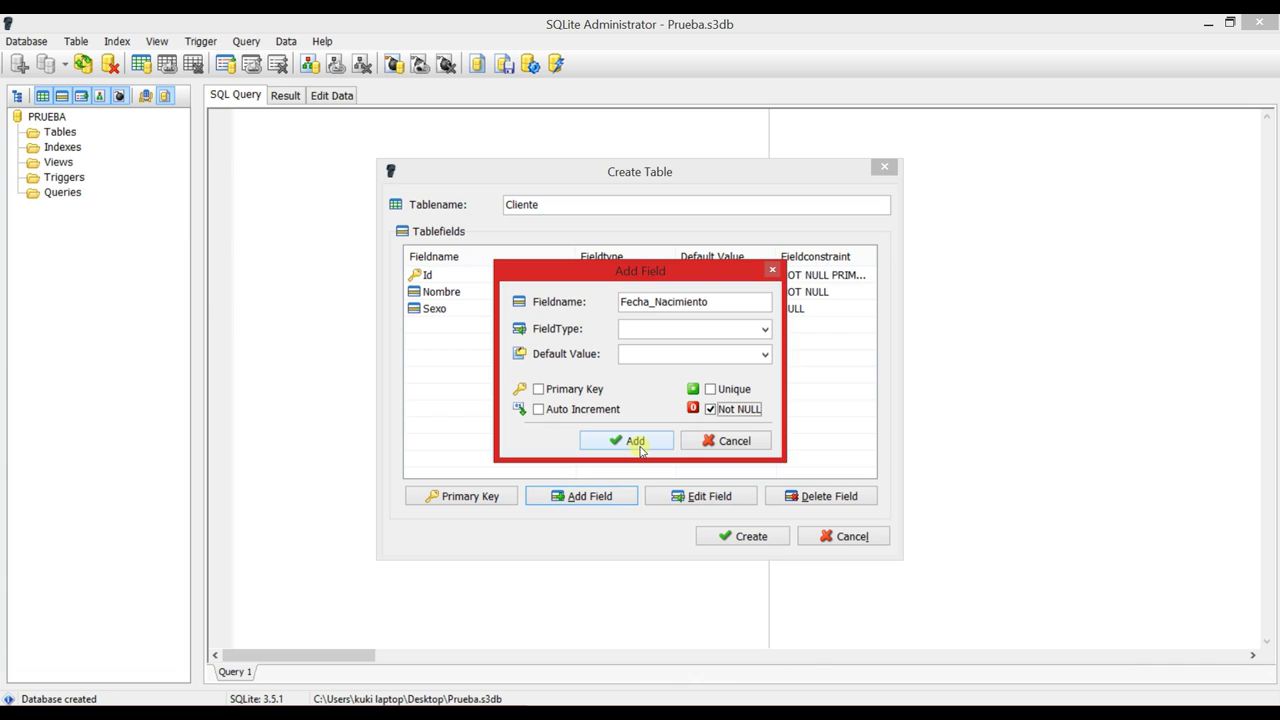
pyautogui.click(648, 330)
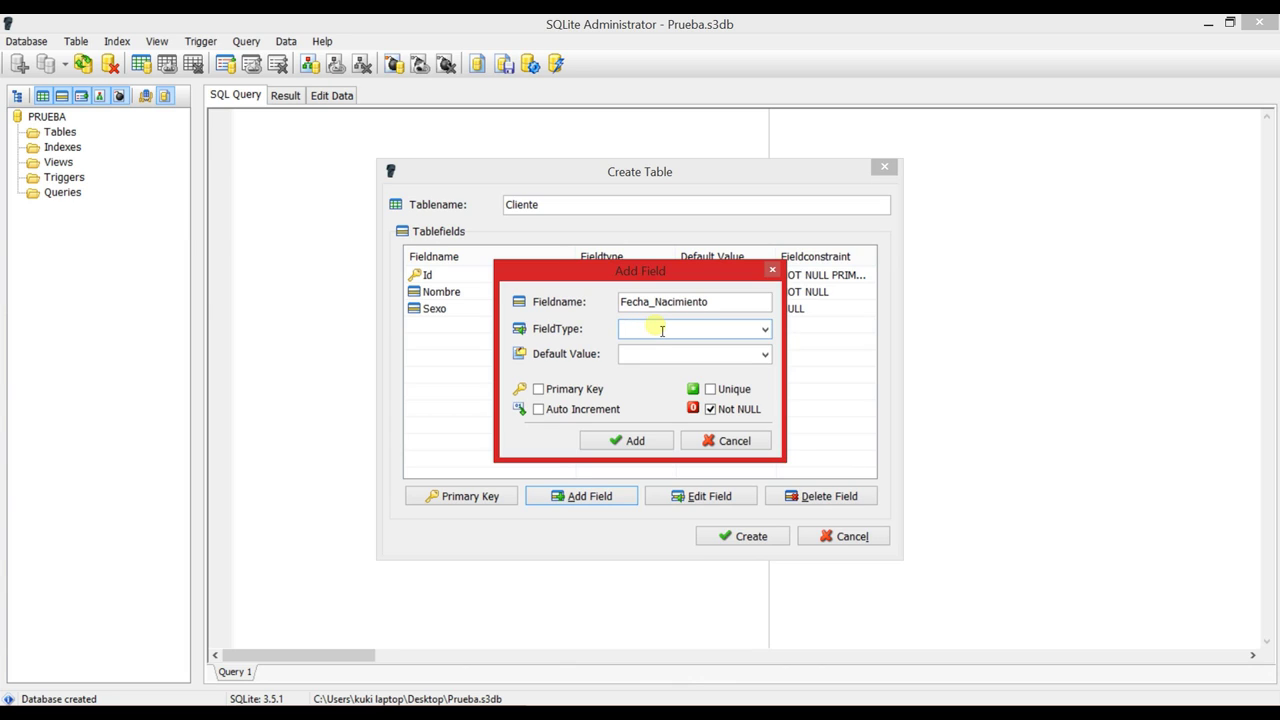
pyautogui.click(765, 329)
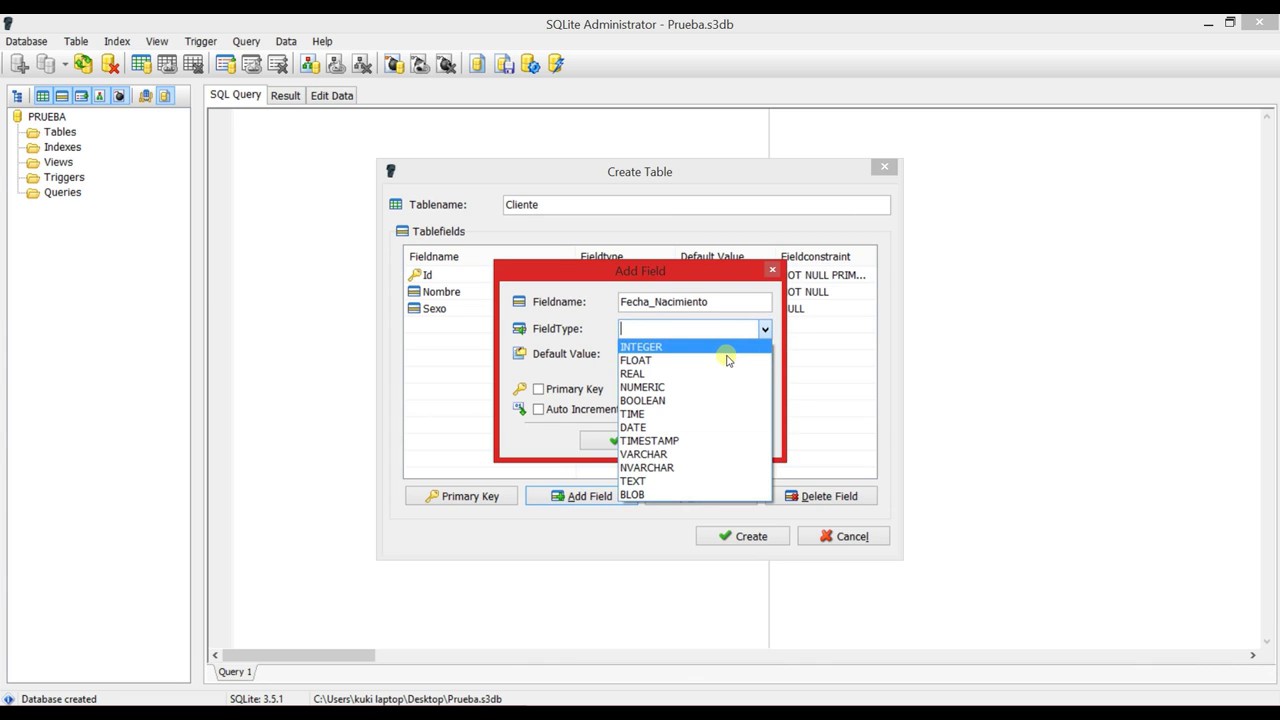
pyautogui.click(677, 426)
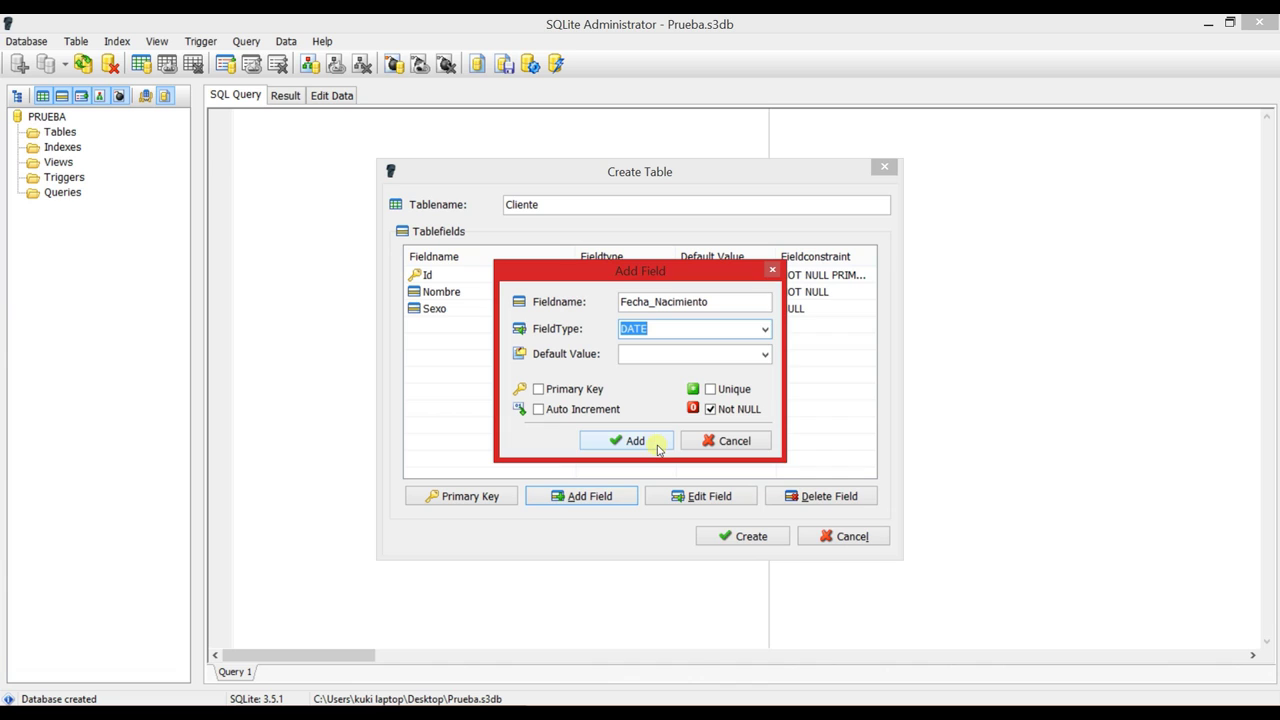
pyautogui.click(659, 446)
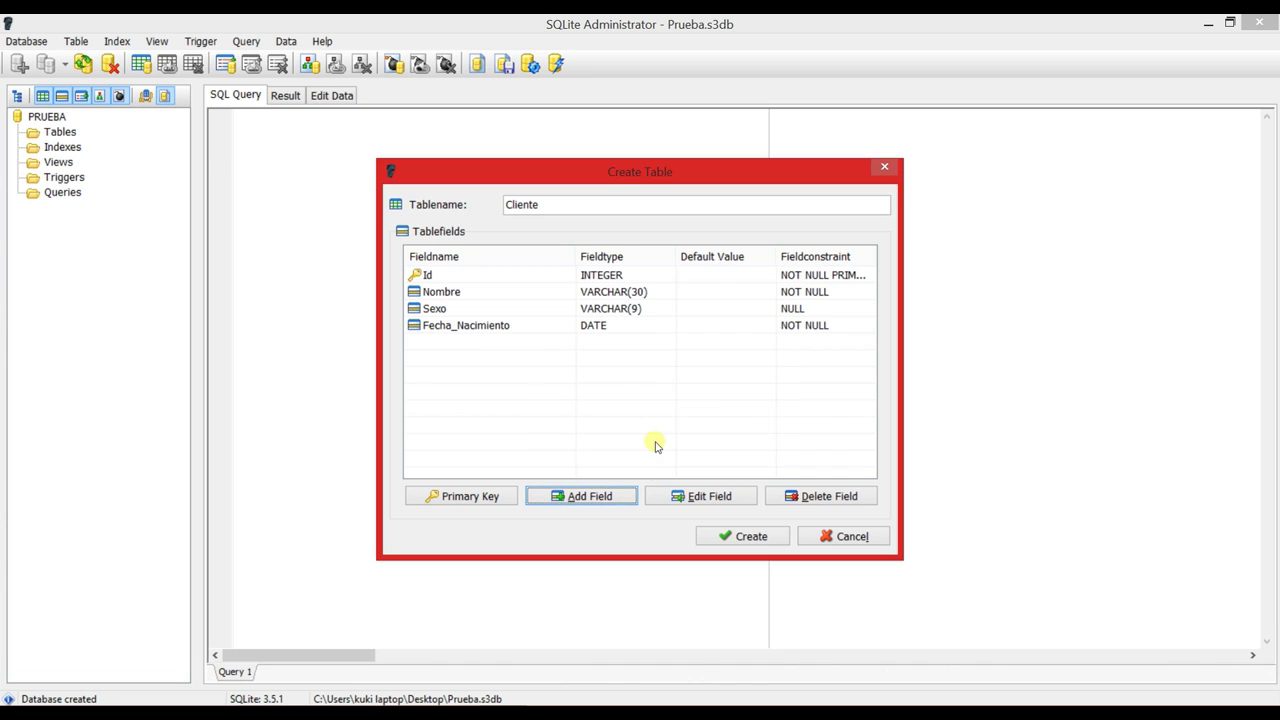
# Step: Add a field named Color_Preferido of type VARCHAR(15) without a default value or constraints
pyautogui.click(628, 498)
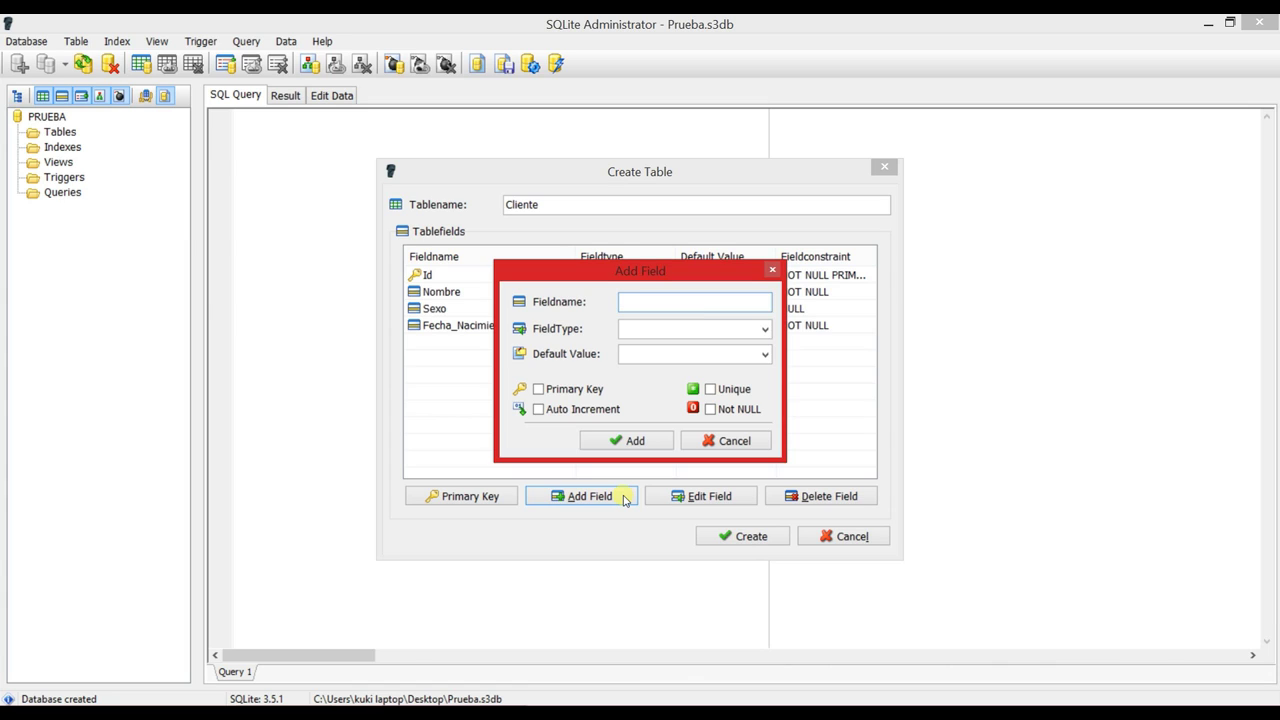
pyautogui.write('Color_Preferio')
pyautogui.write('o')
pyautogui.click(700, 336)
pyautogui.write('VARCHAR')
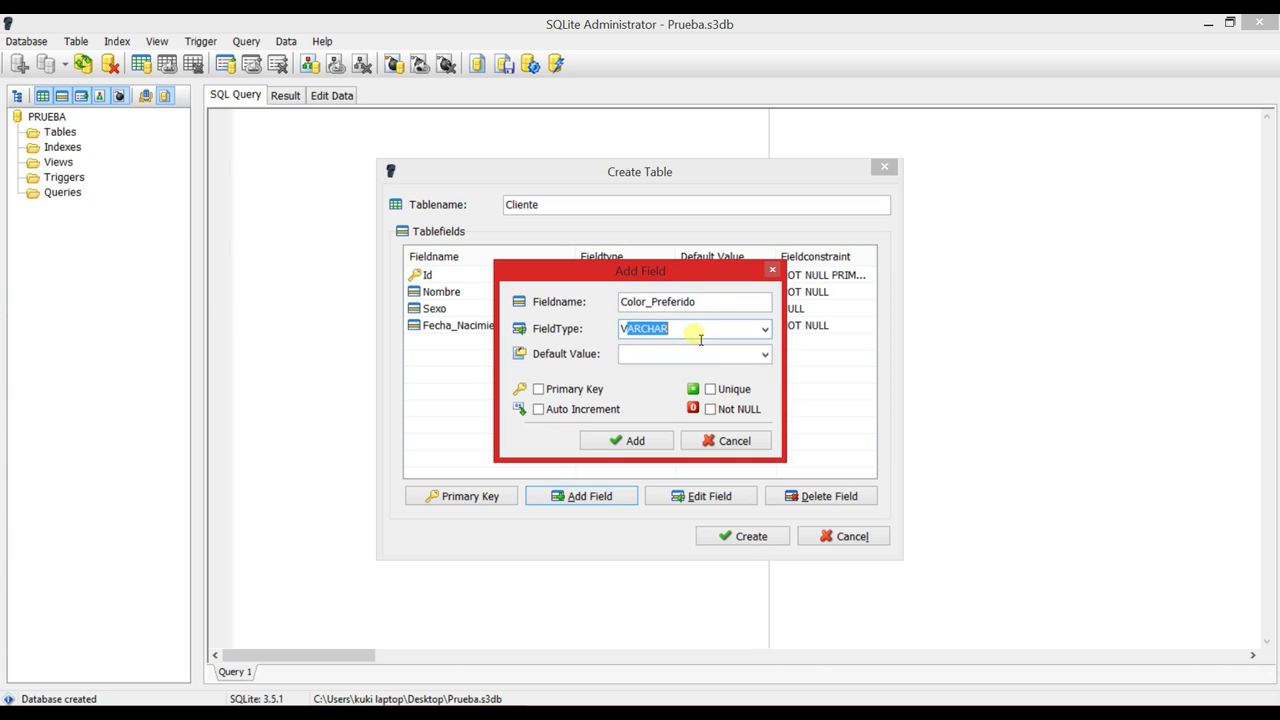
pyautogui.write('(15)')
pyautogui.click(718, 356)
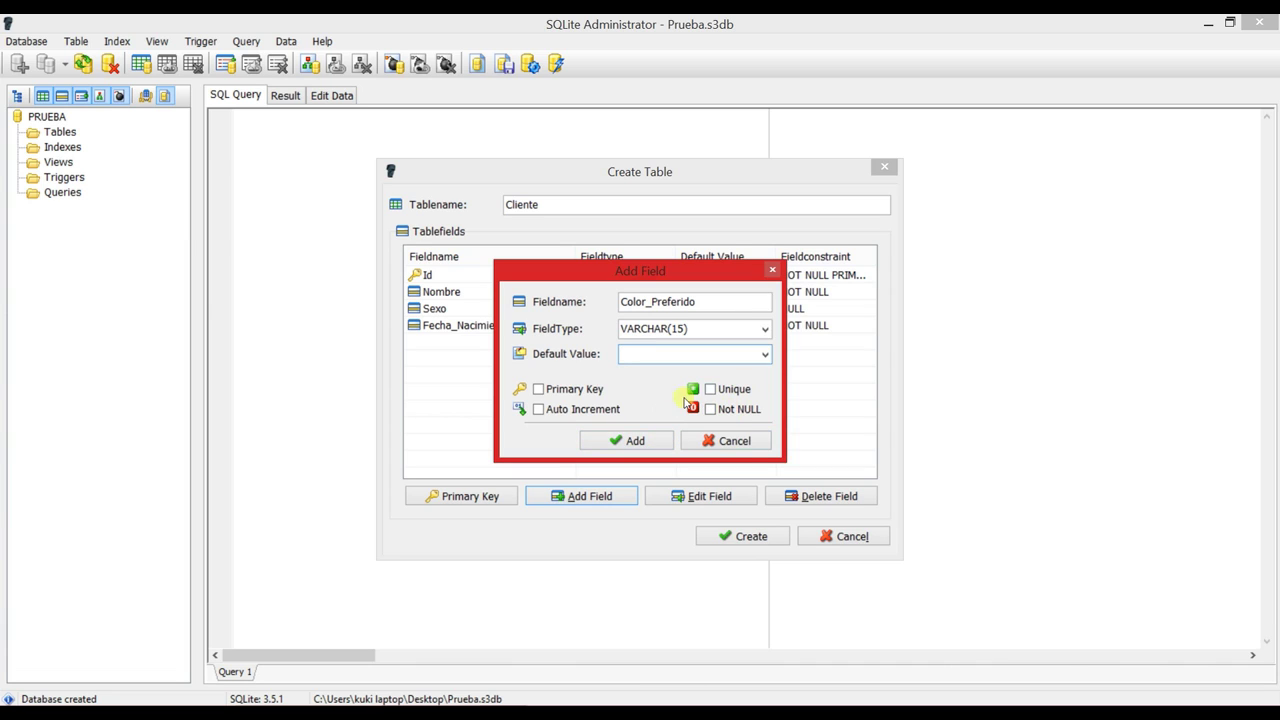
pyautogui.click(640, 440)
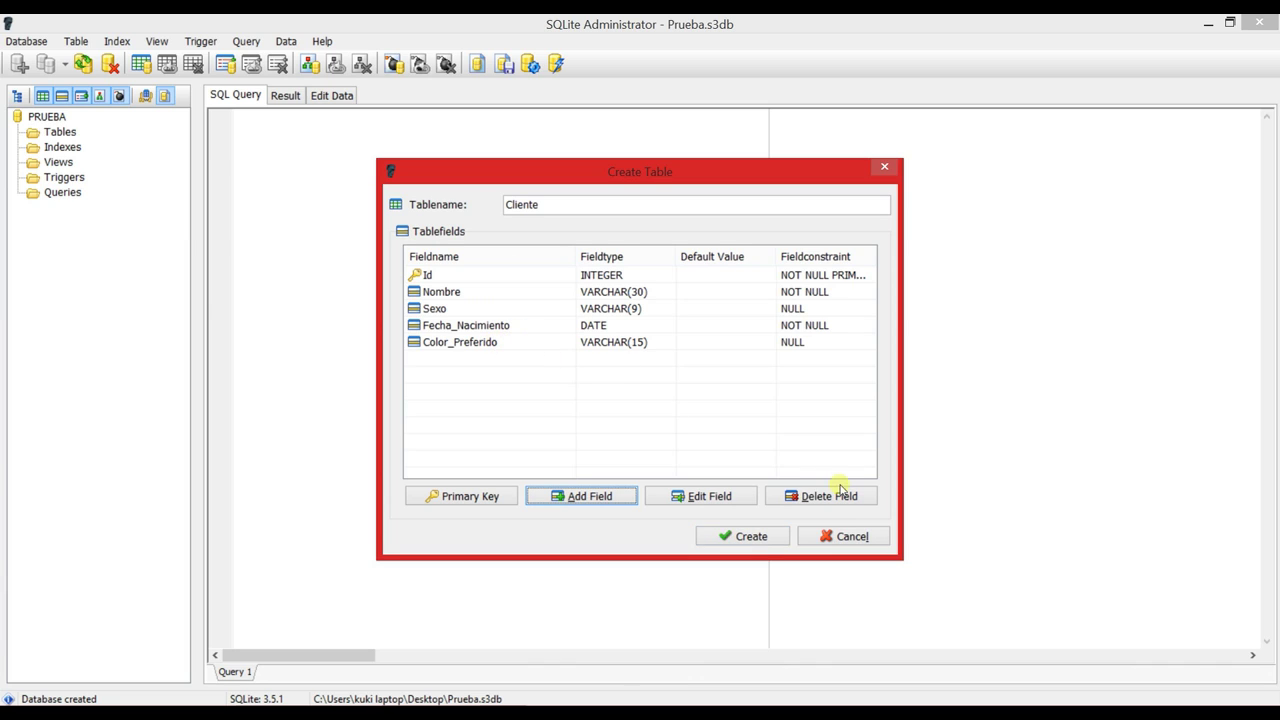
# Step: Create the Cliente table from the defined fields and open it for data editing
pyautogui.click(774, 538)
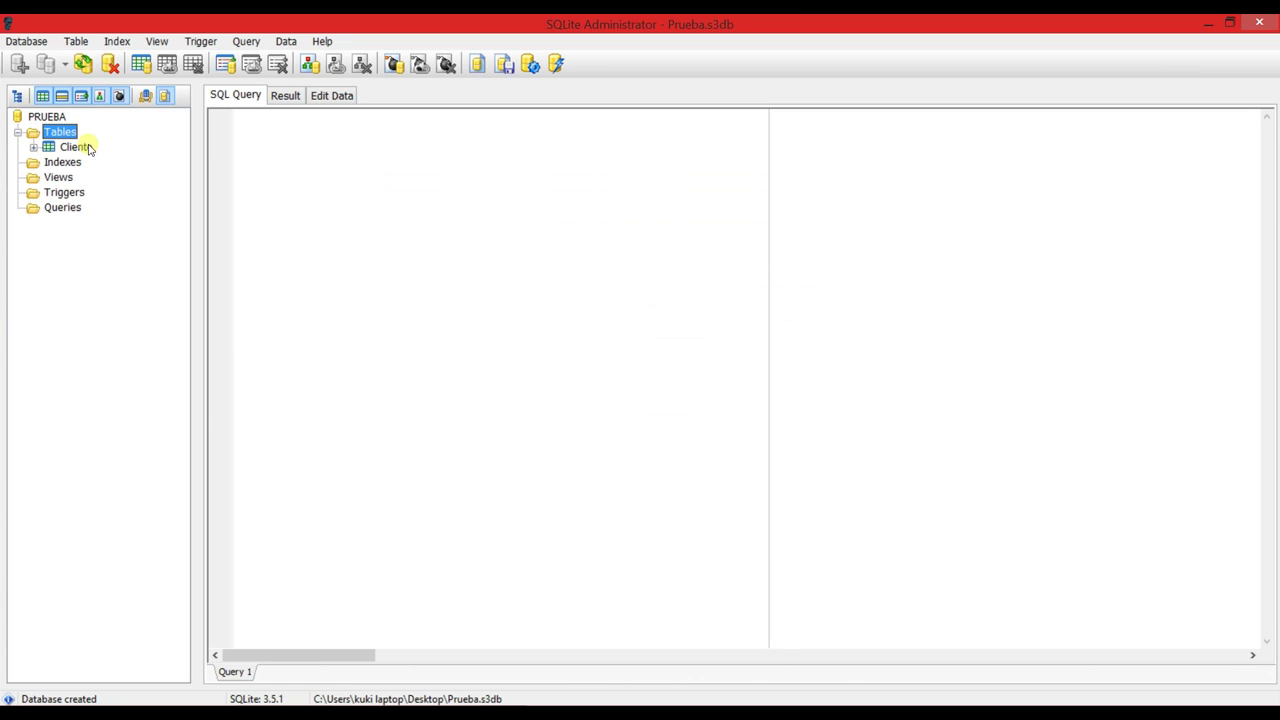
pyautogui.click(324, 97)
pyautogui.click(72, 147)
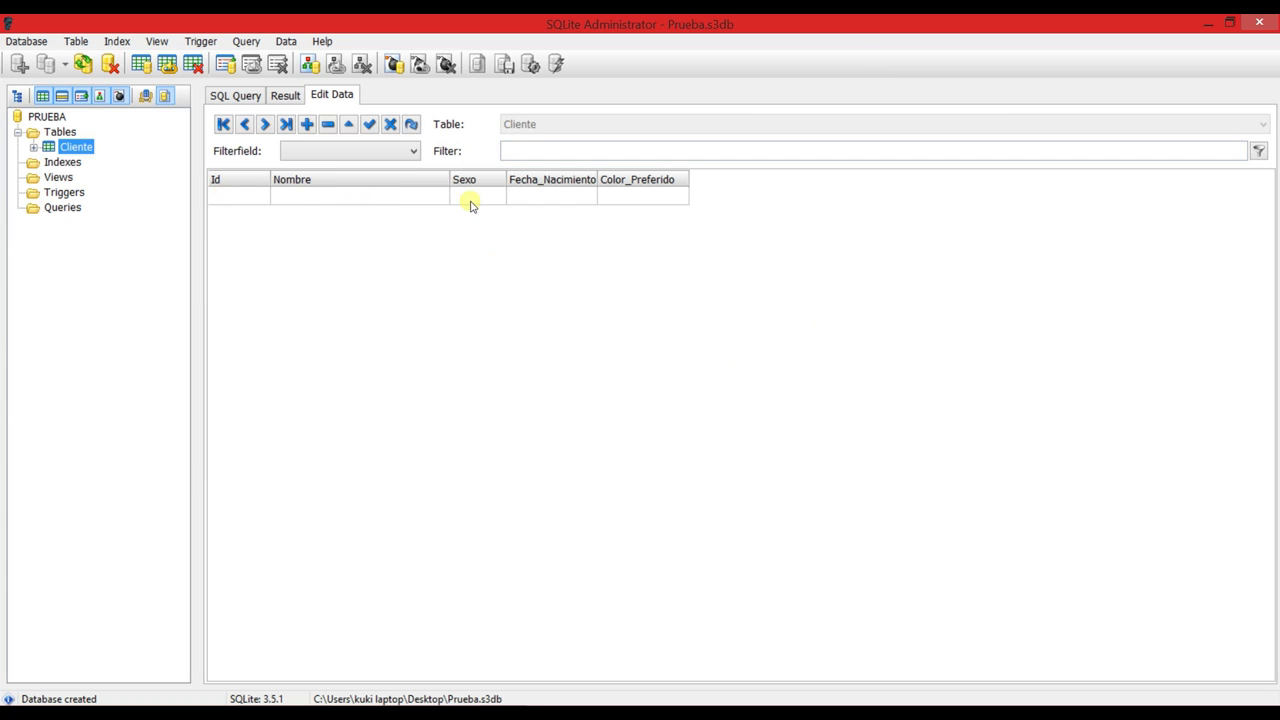
# Step: Generate the SQL script of the whole database and display it in the query editor
pyautogui.click(357, 195)
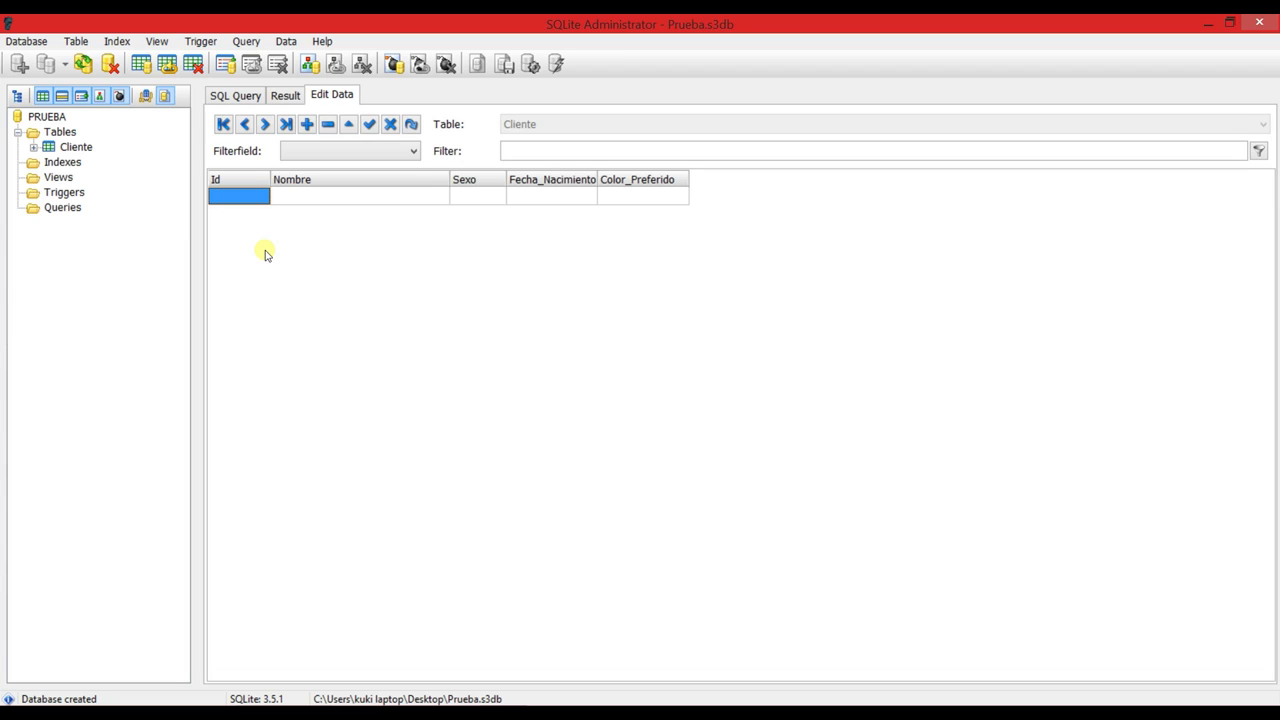
pyautogui.click(27, 41)
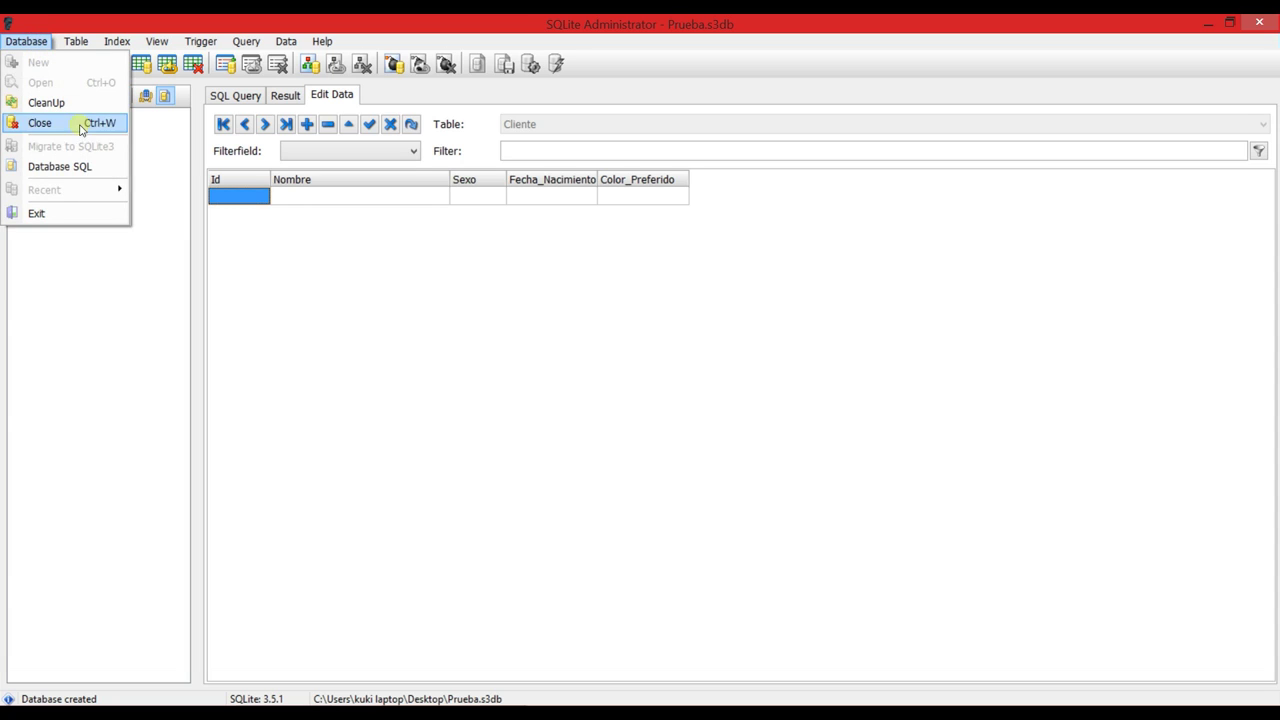
pyautogui.click(83, 168)
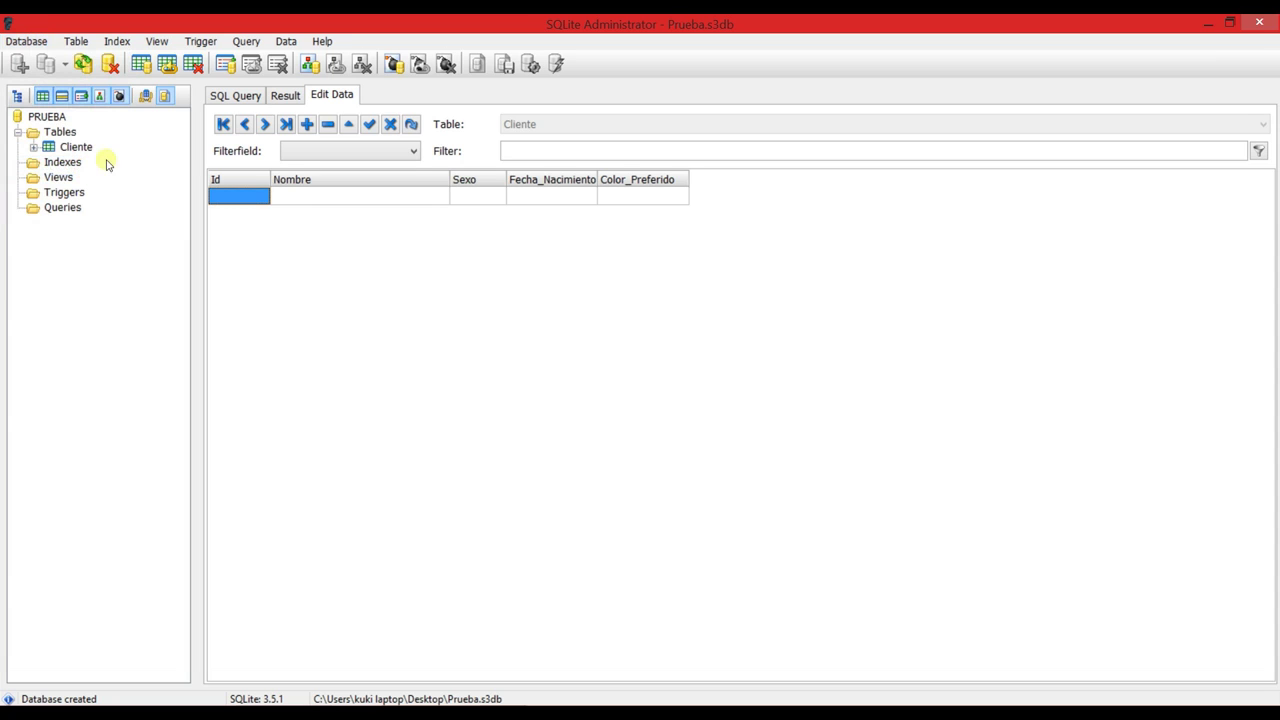
pyautogui.click(245, 96)
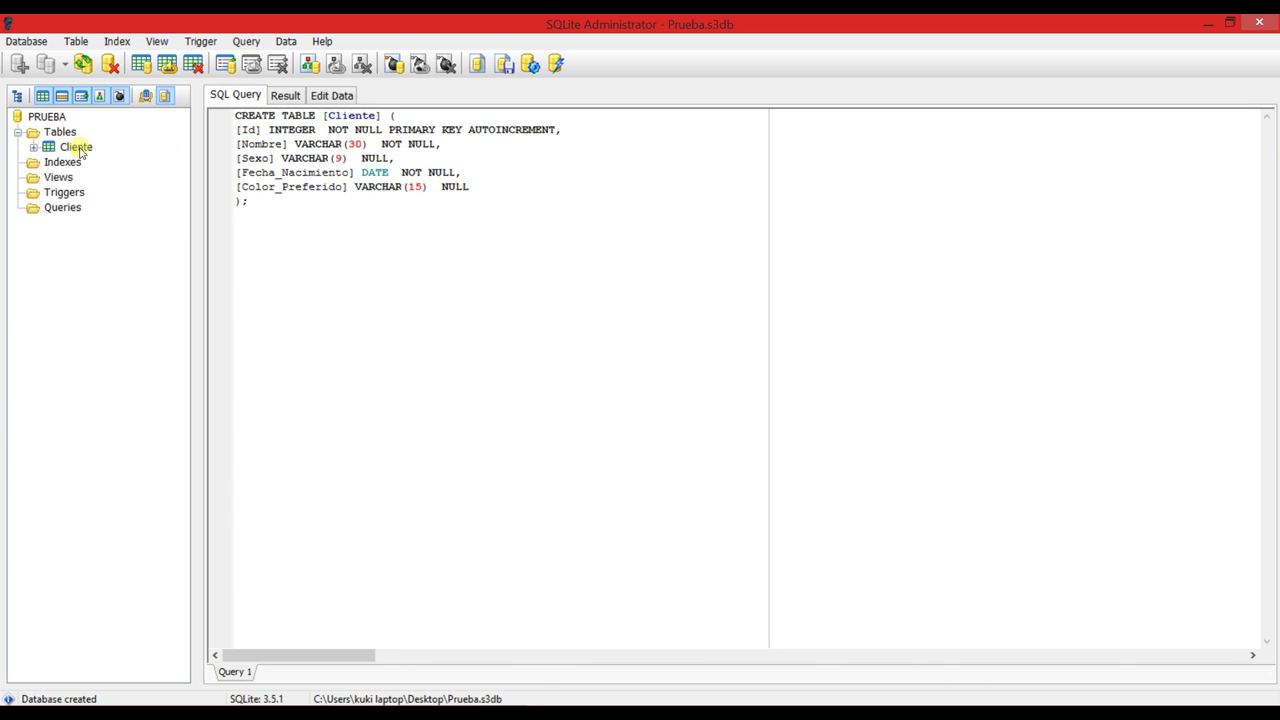
pyautogui.click(26, 41)
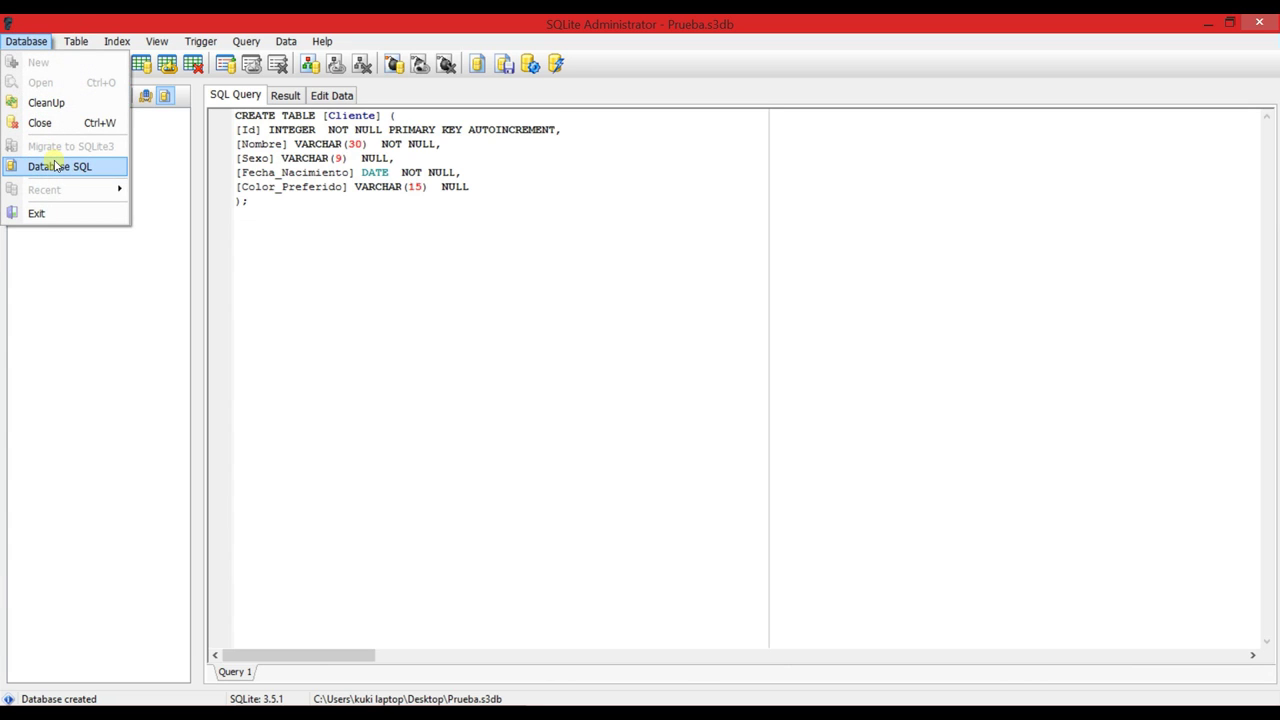
pyautogui.click(455, 187)
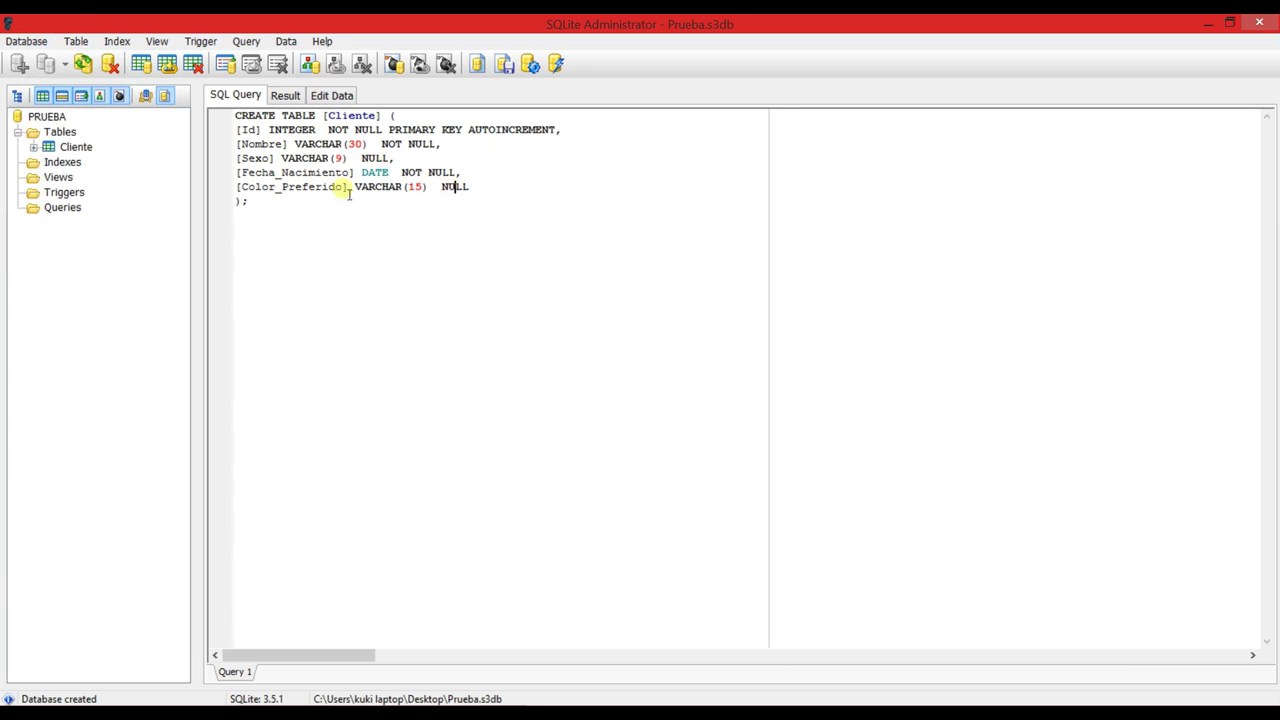
# Step: Save the generated SQL script as a query named Prueba
pyautogui.click(504, 66)
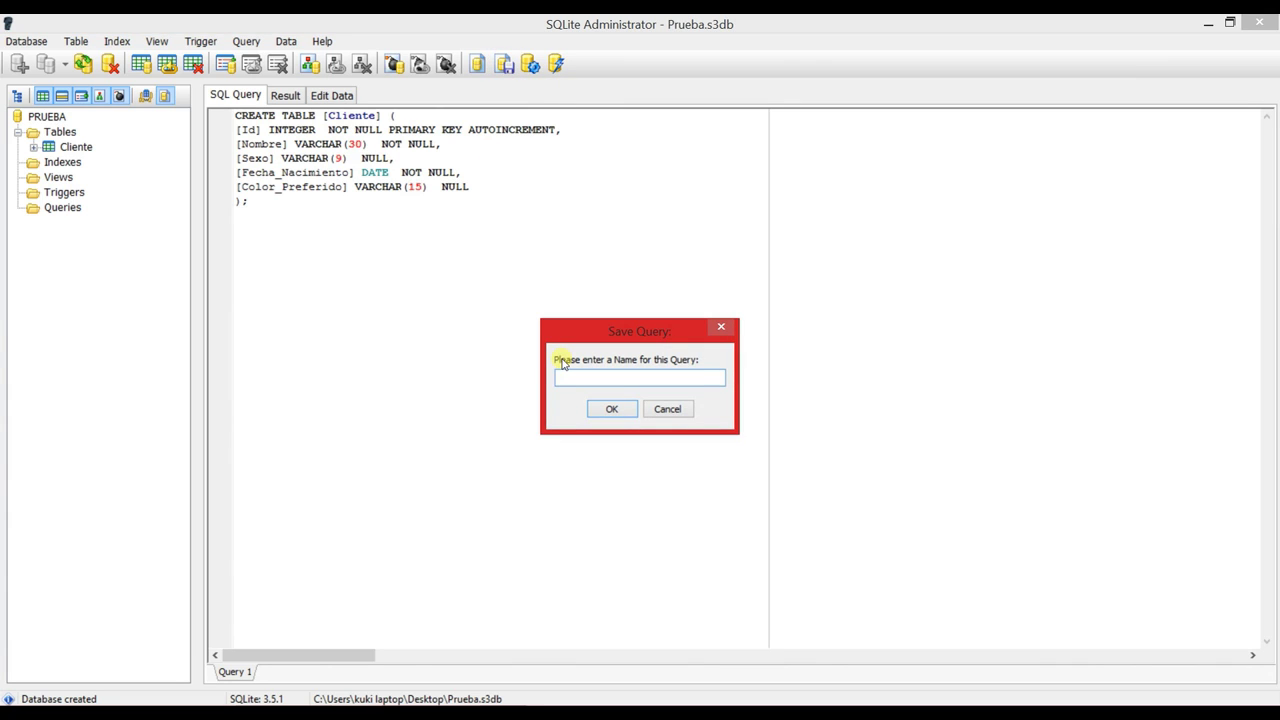
pyautogui.write('Prueba')
pyautogui.press('Return')
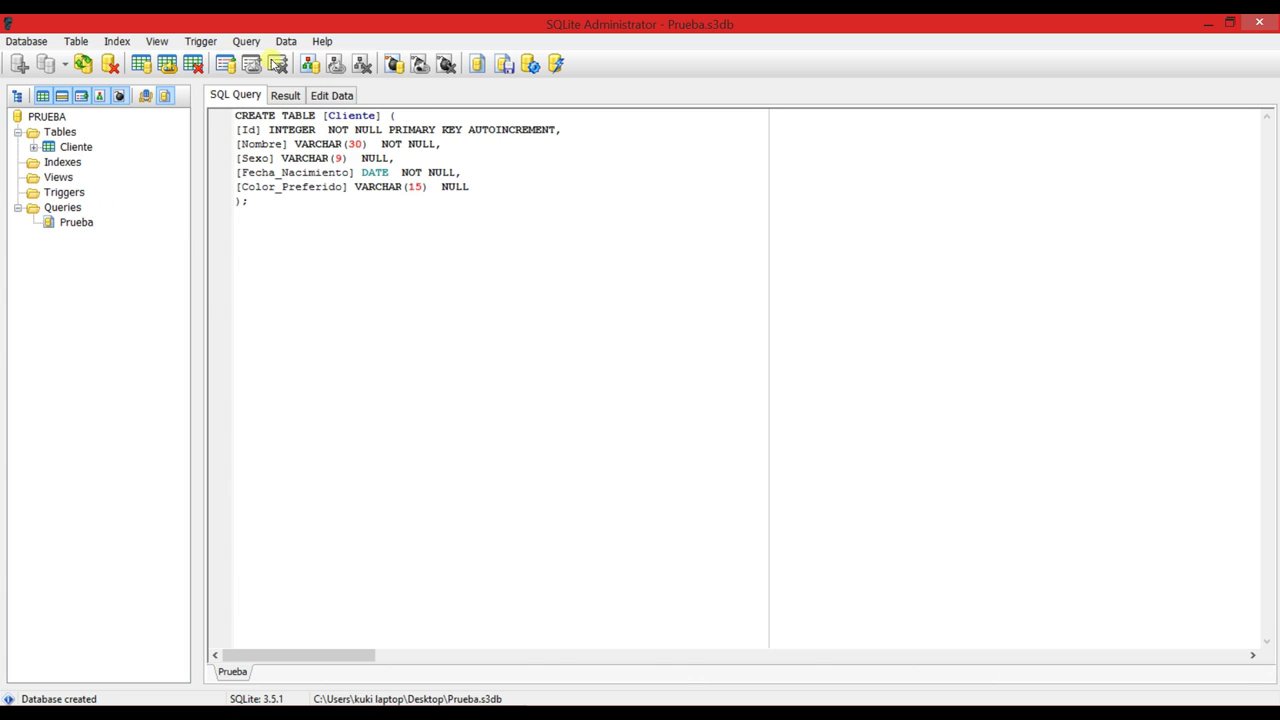
# Step: Start a new table in the database and name it Producto
pyautogui.click(62, 132)
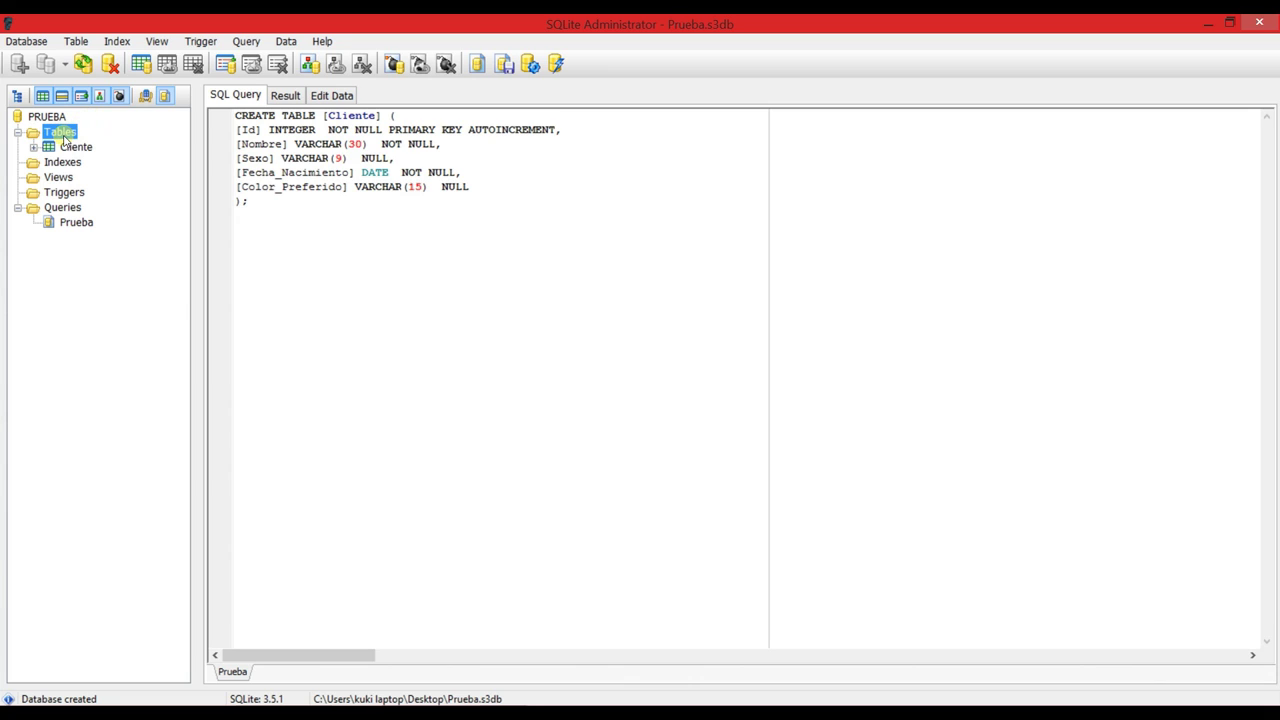
pyautogui.rightClick(64, 134)
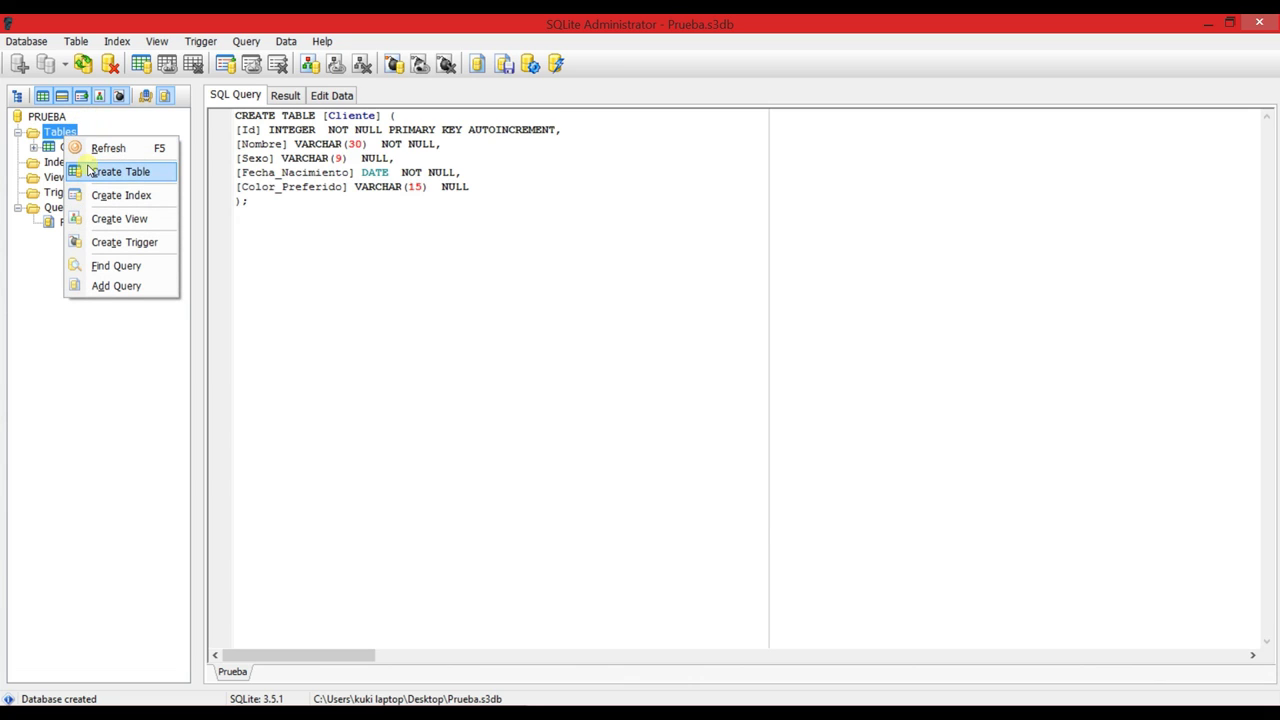
pyautogui.click(92, 172)
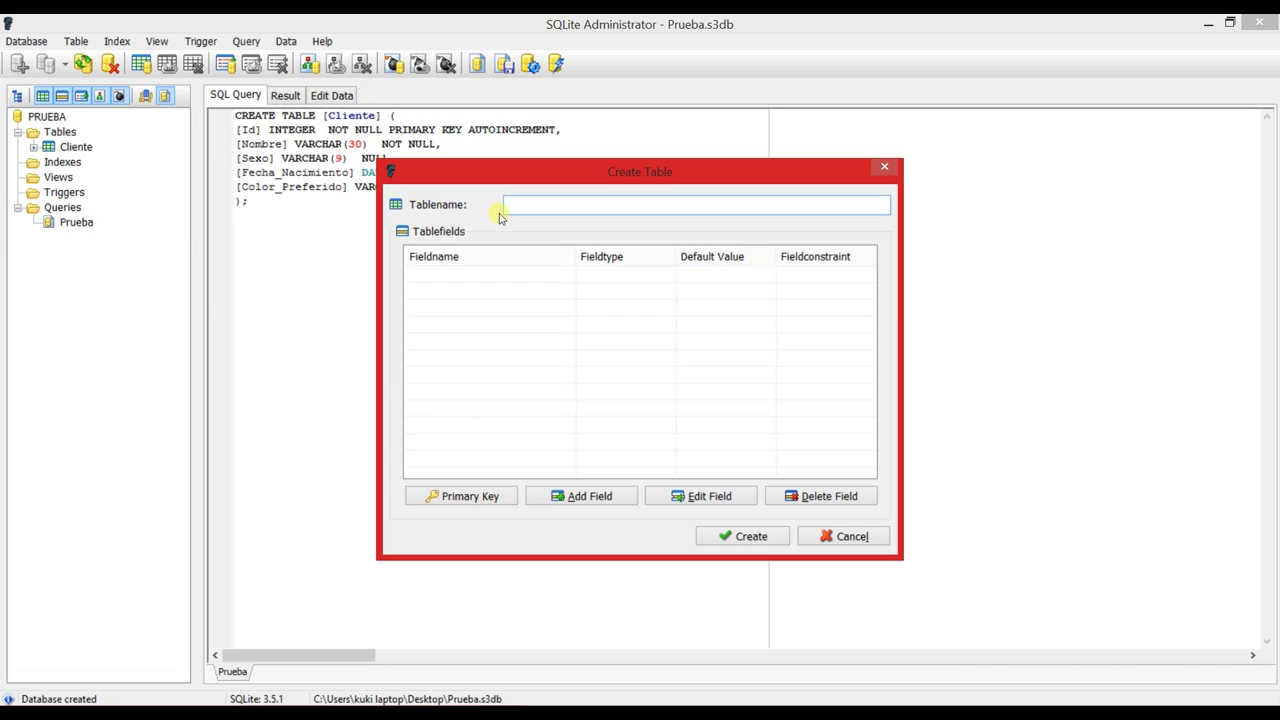
pyautogui.write('Producto')
# Step: Add an auto-incrementing field named Id to the Producto table
pyautogui.click(609, 496)
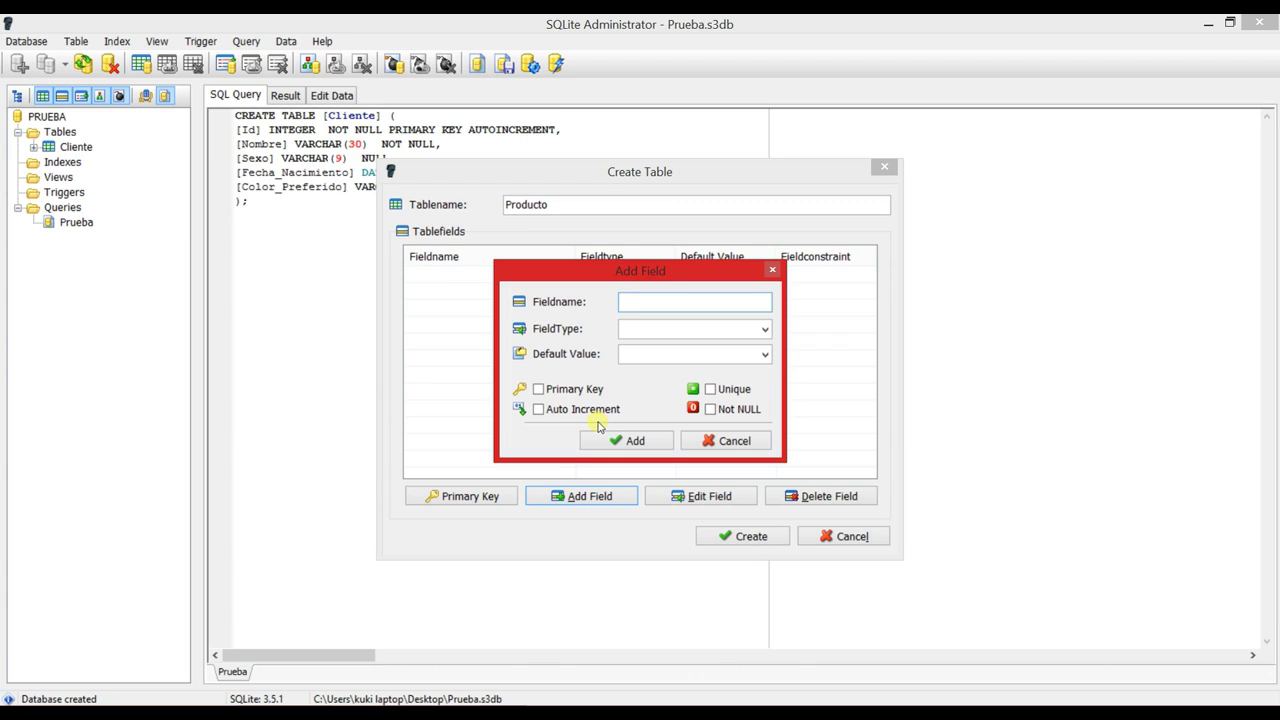
pyautogui.write('Id')
pyautogui.click(578, 410)
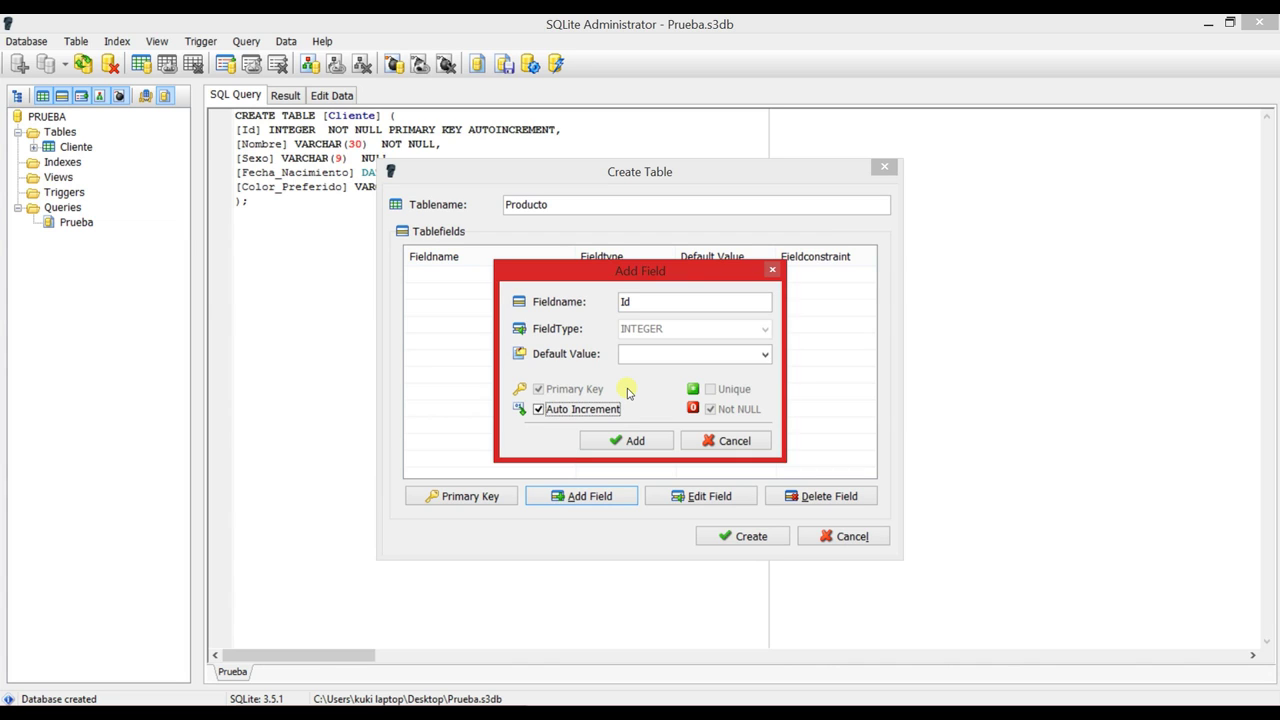
pyautogui.click(630, 440)
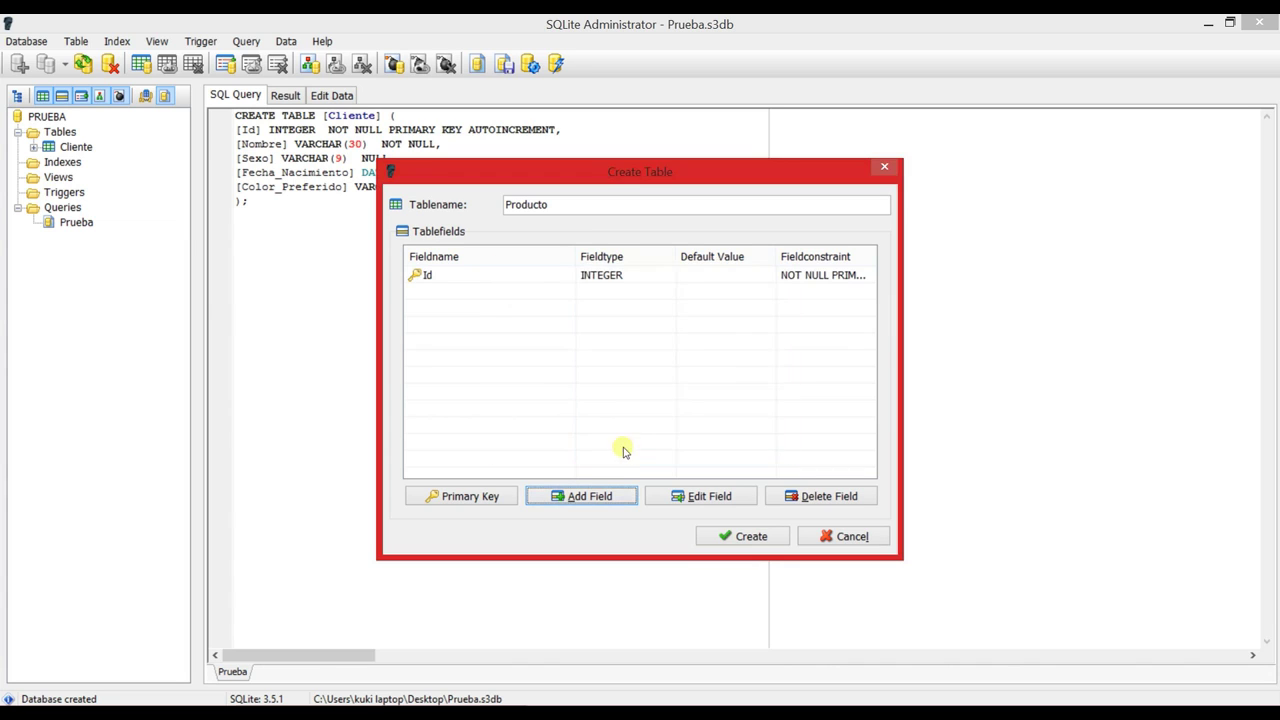
# Step: Add a field named Nombre of type VARCHAR(20) with the Not NULL constraint to the Producto table
pyautogui.click(605, 496)
pyautogui.write('Nom')
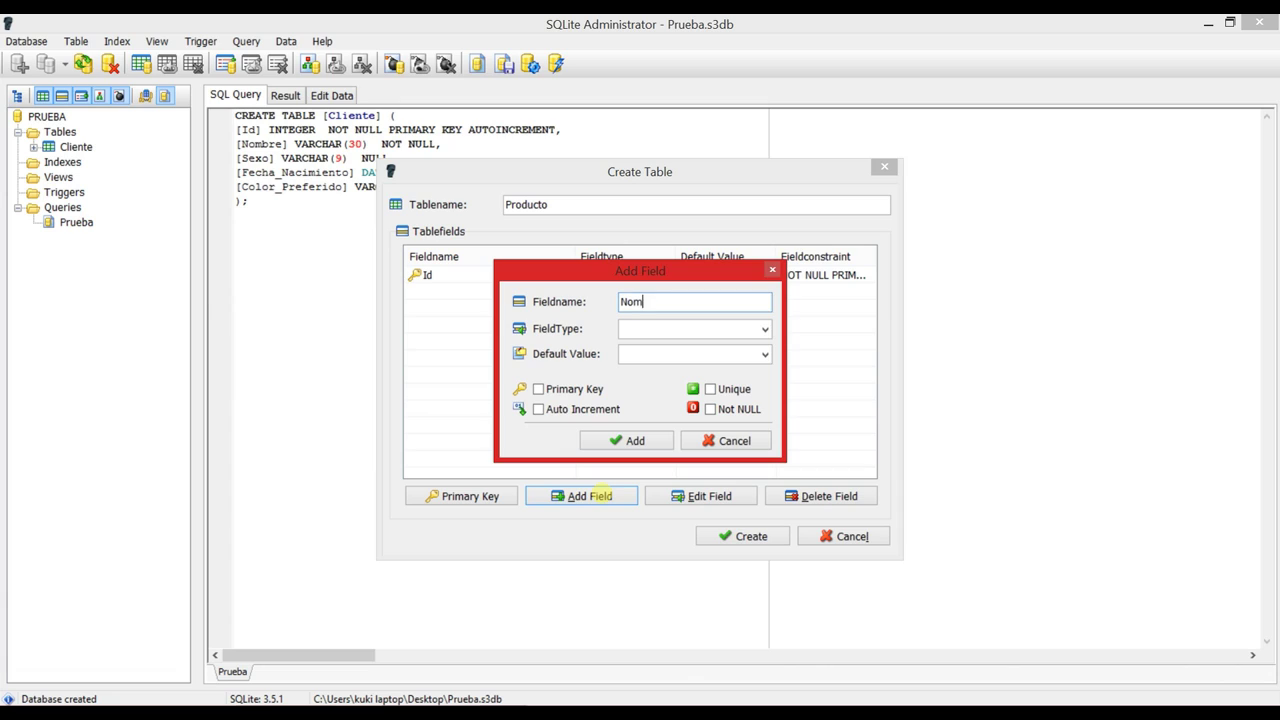
pyautogui.write('bre')
pyautogui.click(663, 332)
pyautogui.write('VARCHAR')
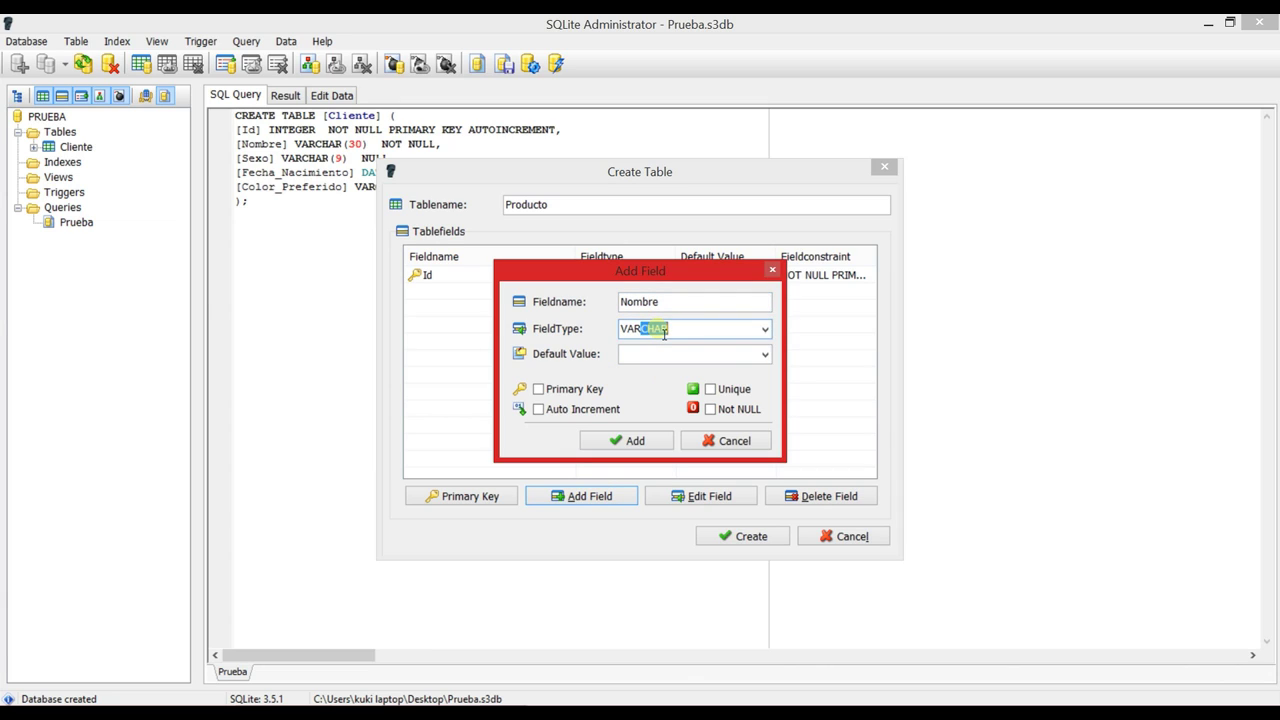
pyautogui.write(' ()')
pyautogui.press('Left')
pyautogui.press('Left')
pyautogui.press('BackSpace')
pyautogui.press('Right')
pyautogui.write('20')
pyautogui.click(710, 412)
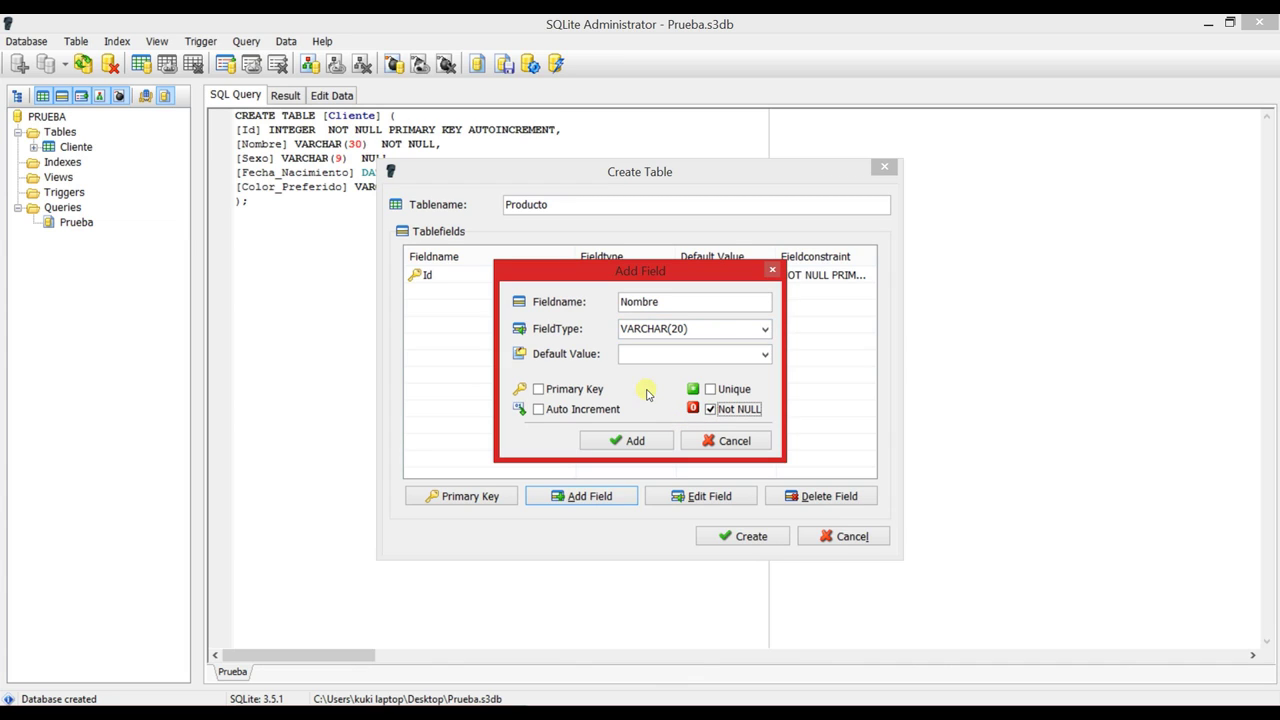
pyautogui.click(636, 440)
# Step: Add a field named Precio of type NUMERIC with the Not NULL constraint to the Producto table
pyautogui.click(588, 497)
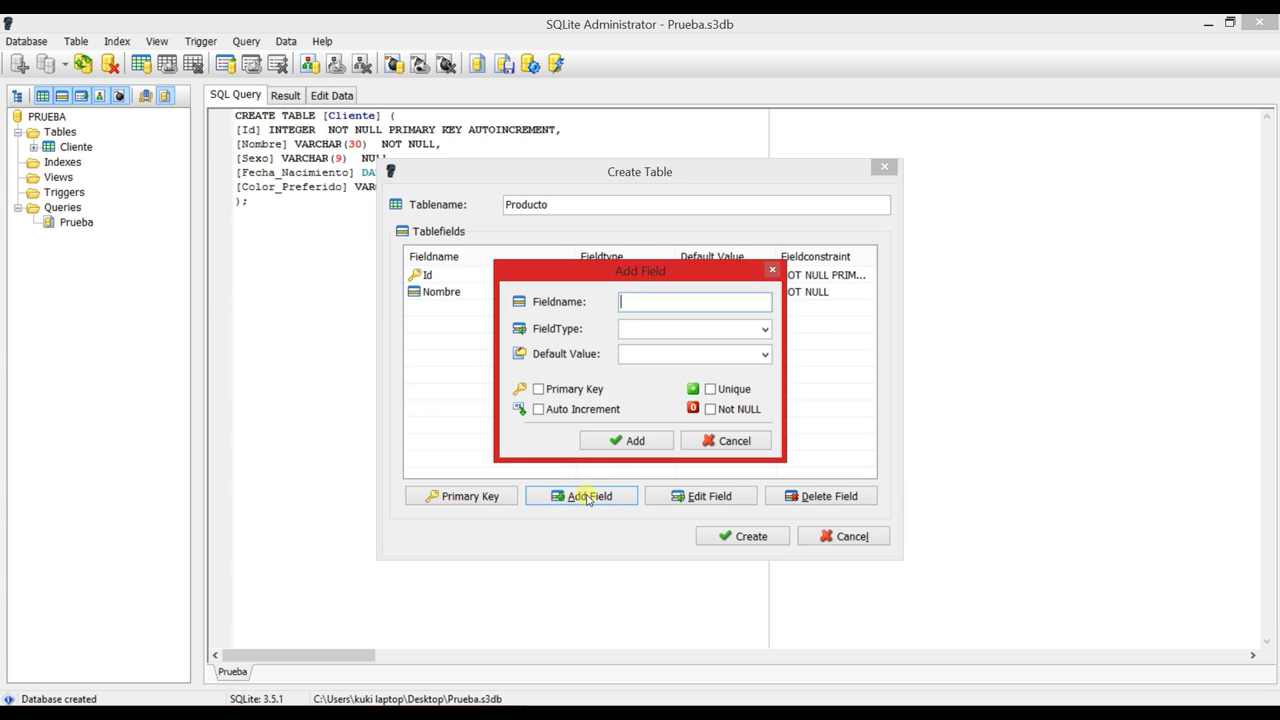
pyautogui.write('Pre')
pyautogui.write('cio')
pyautogui.click(764, 329)
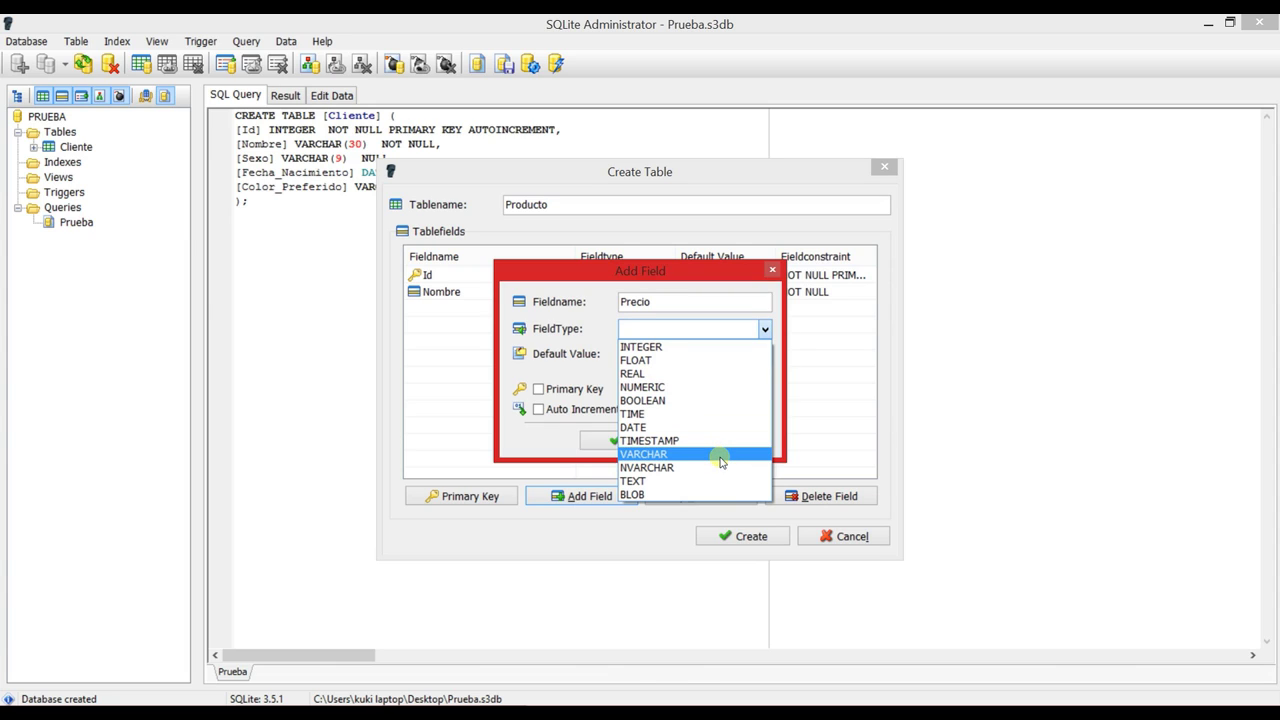
pyautogui.click(690, 387)
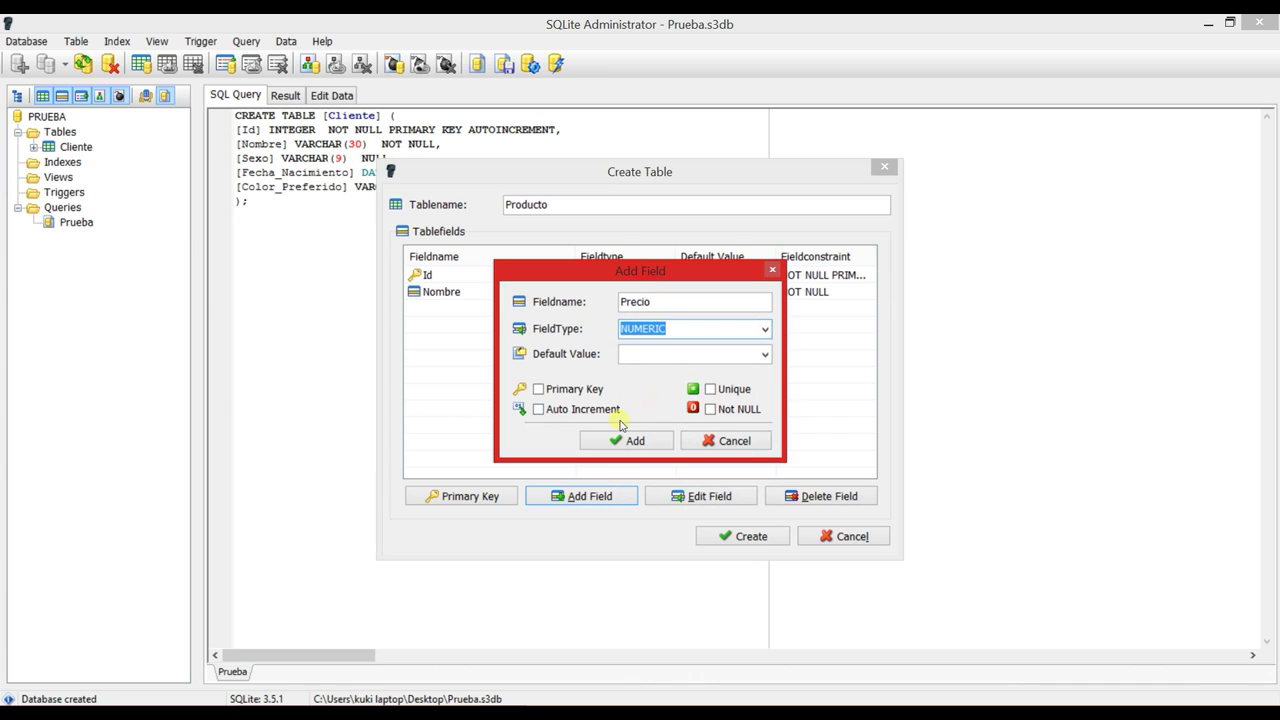
pyautogui.click(710, 410)
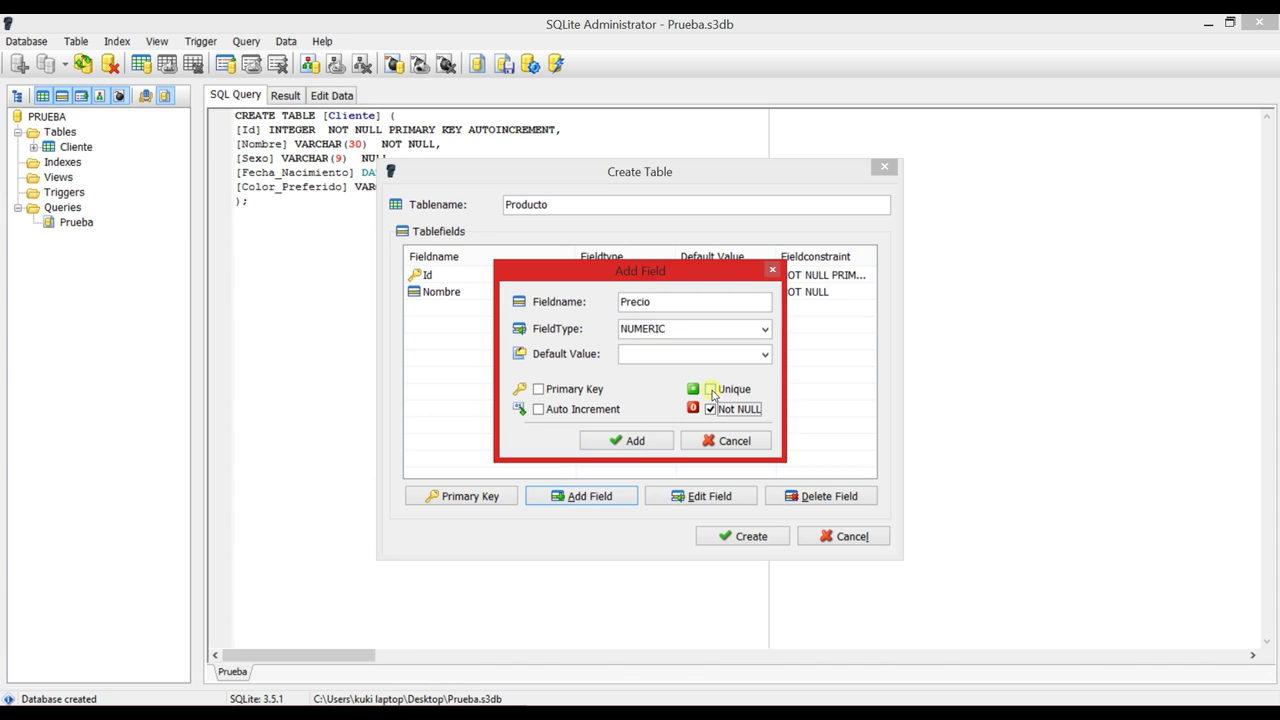
pyautogui.click(632, 445)
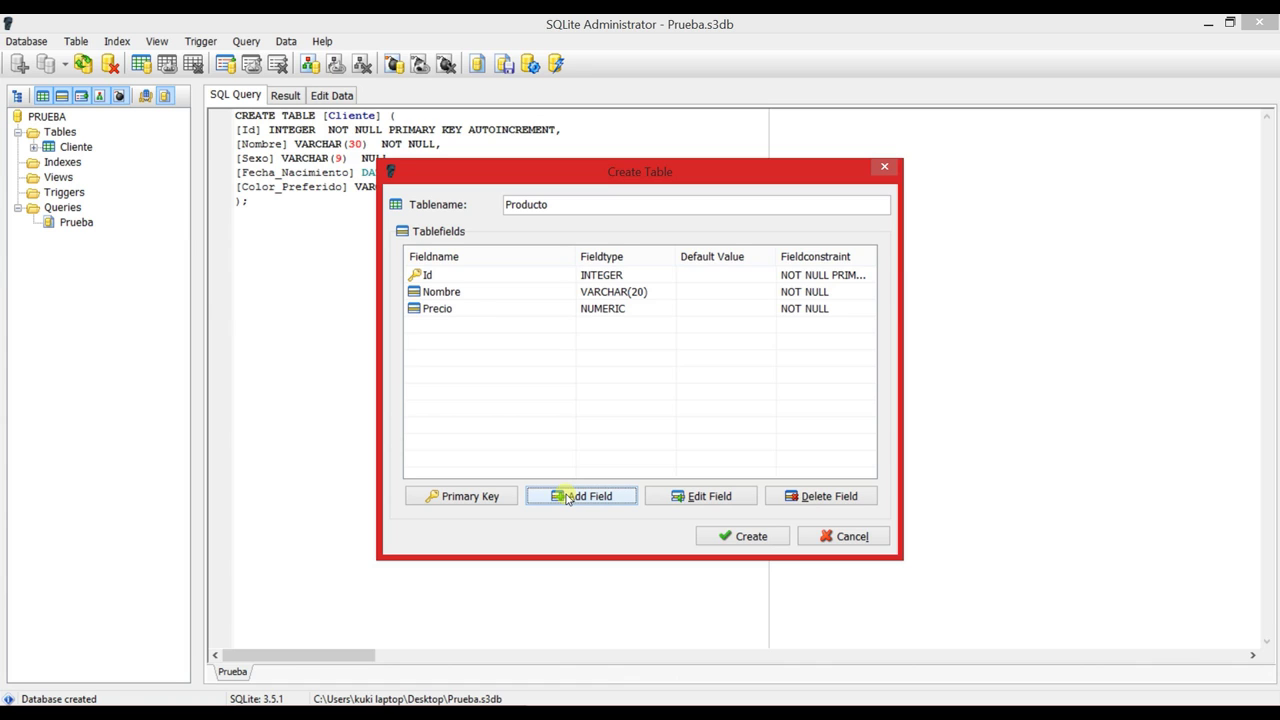
# Step: Add a field named Fecha_Ingreso of type DATE with the Not NULL constraint to the Producto table
pyautogui.click(567, 497)
pyautogui.write('Fecha/-')
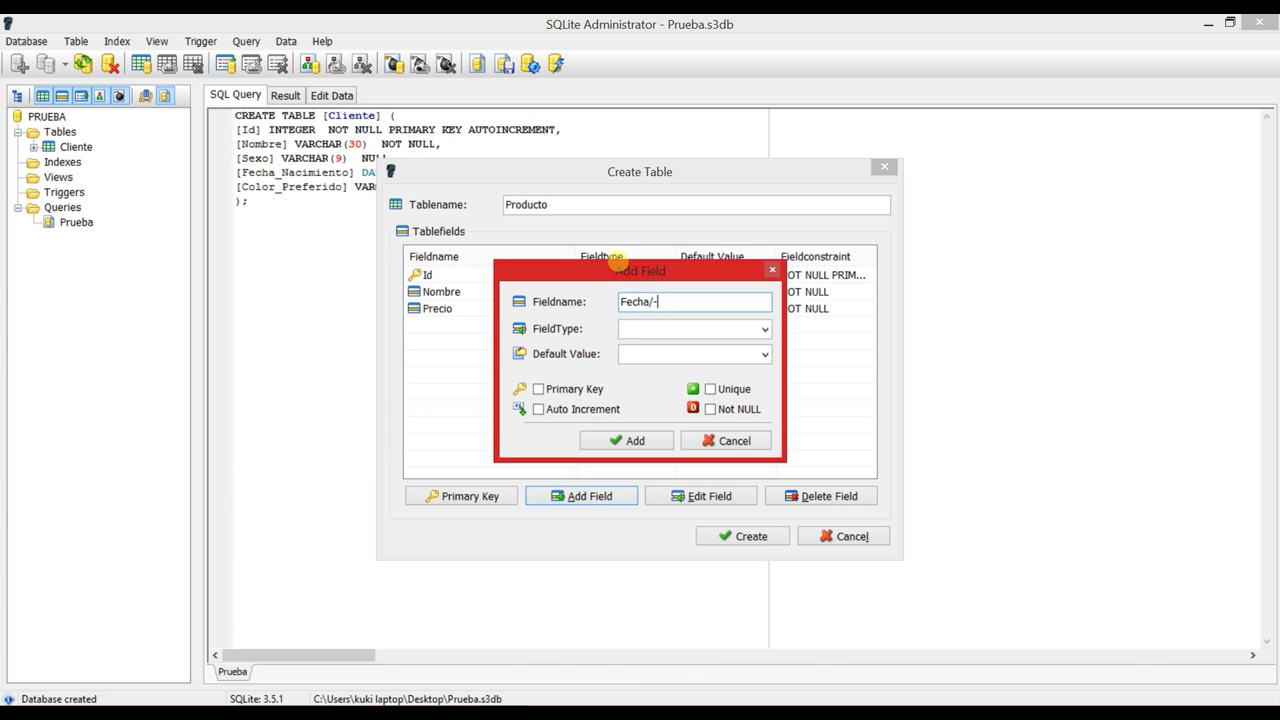
pyautogui.press('BackSpace')
pyautogui.write('_Ing')
pyautogui.write('resi=o')
pyautogui.press('BackSpace')
pyautogui.press('BackSpace')
pyautogui.press('BackSpace')
pyautogui.write('o')
pyautogui.click(765, 330)
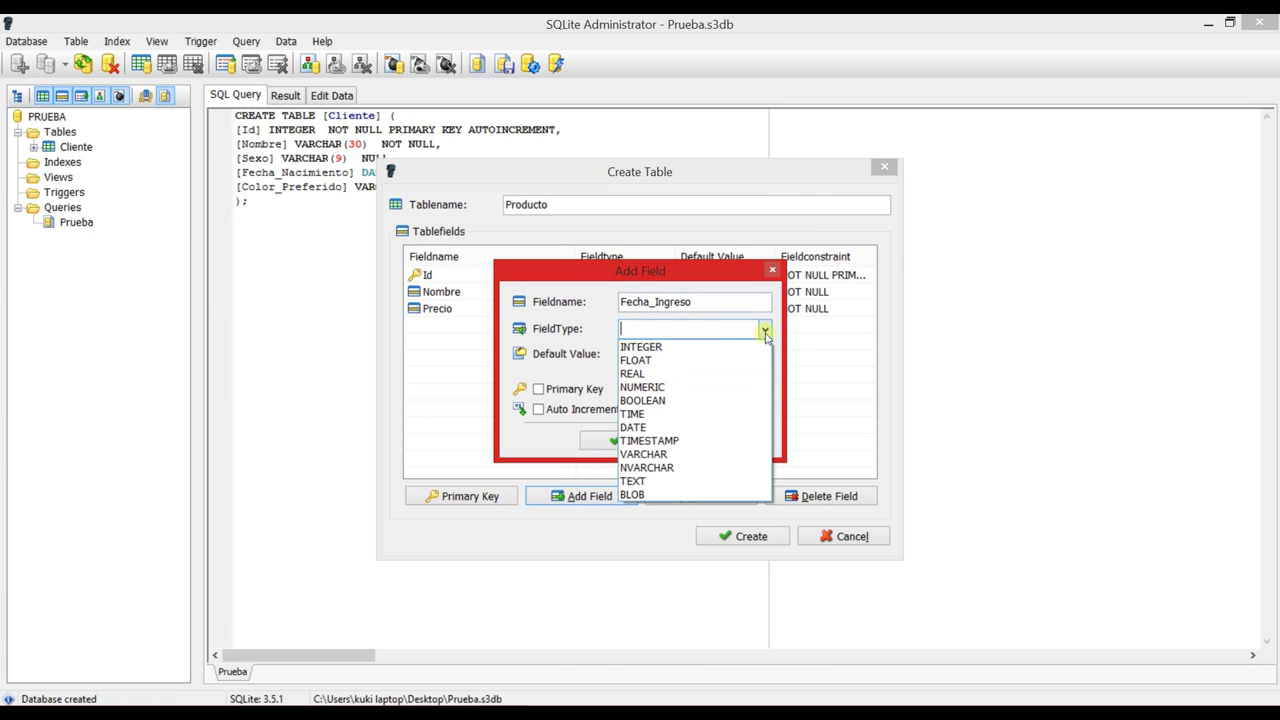
pyautogui.click(725, 435)
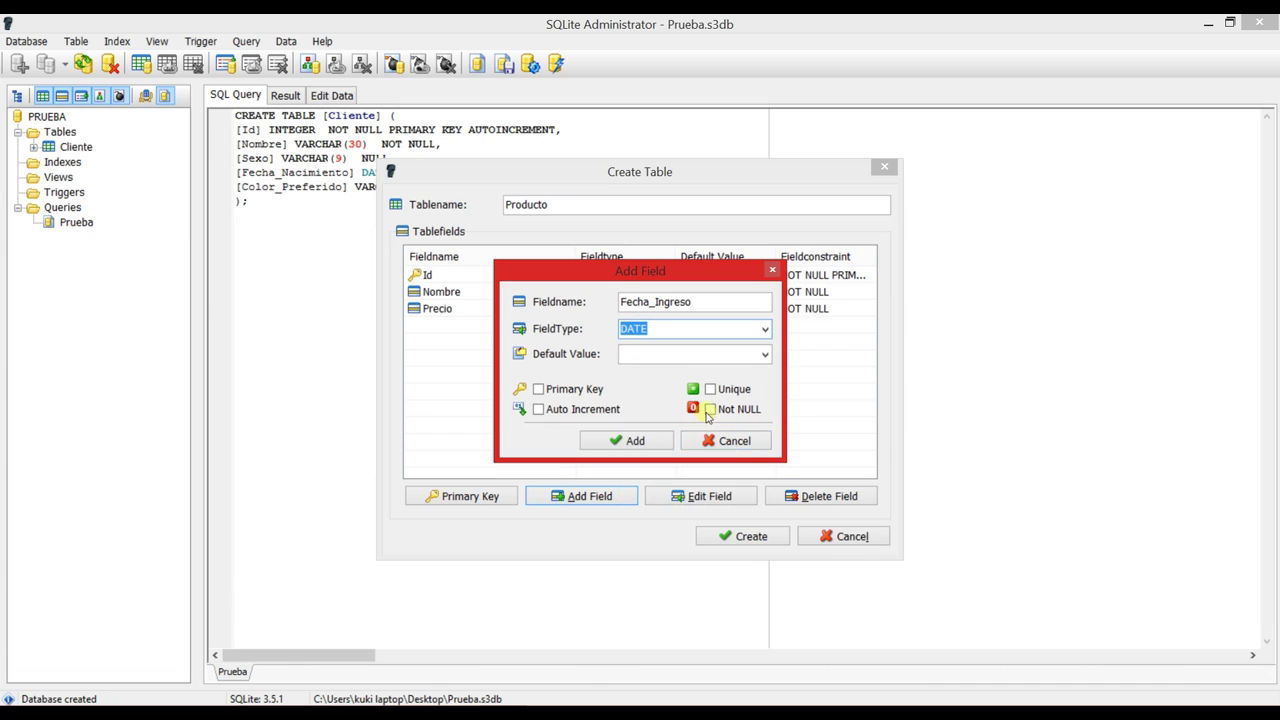
pyautogui.click(709, 410)
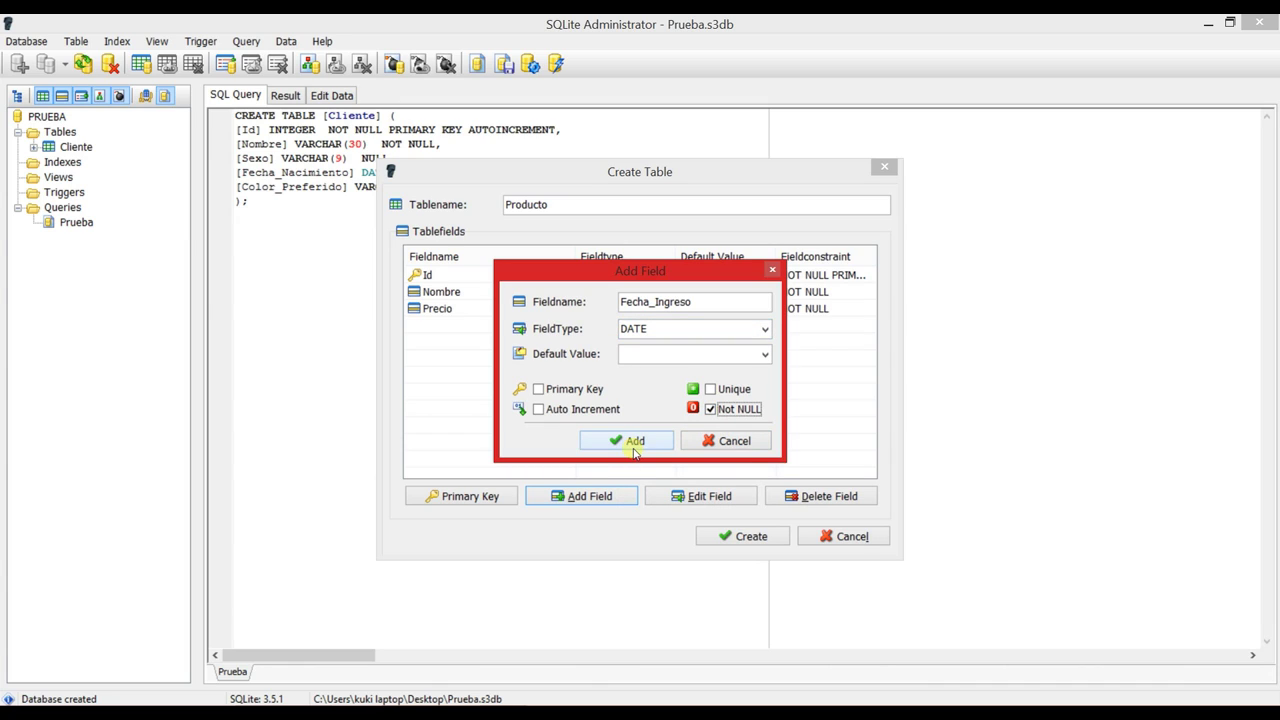
pyautogui.click(636, 446)
pyautogui.click(637, 446)
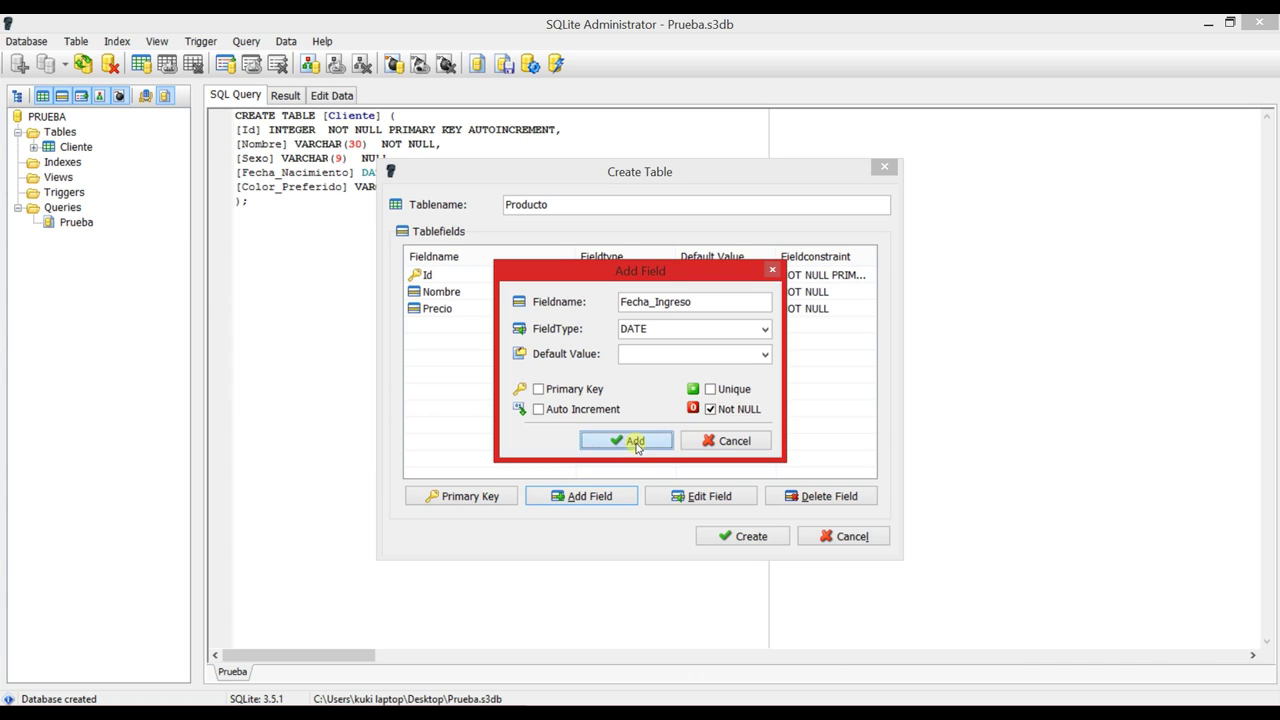
# Step: Add a Not NULL field named Fecha_Vencimiento of type DATE, and create the Producto table from the defined fields
pyautogui.click(600, 498)
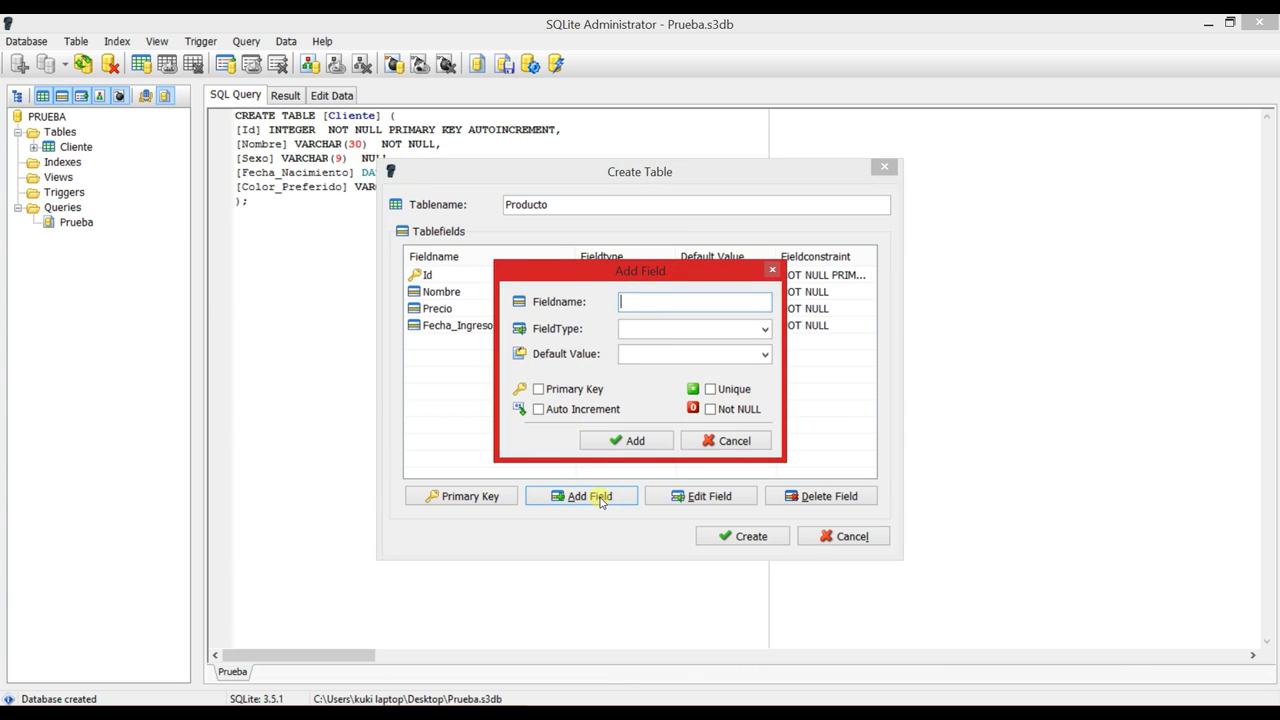
pyautogui.write('Fecha_')
pyautogui.press('BackSpace')
pyautogui.write('ven')
pyautogui.press('BackSpace')
pyautogui.press('BackSpace')
pyautogui.press('BackSpace')
pyautogui.write('Vencimiento')
pyautogui.click(757, 336)
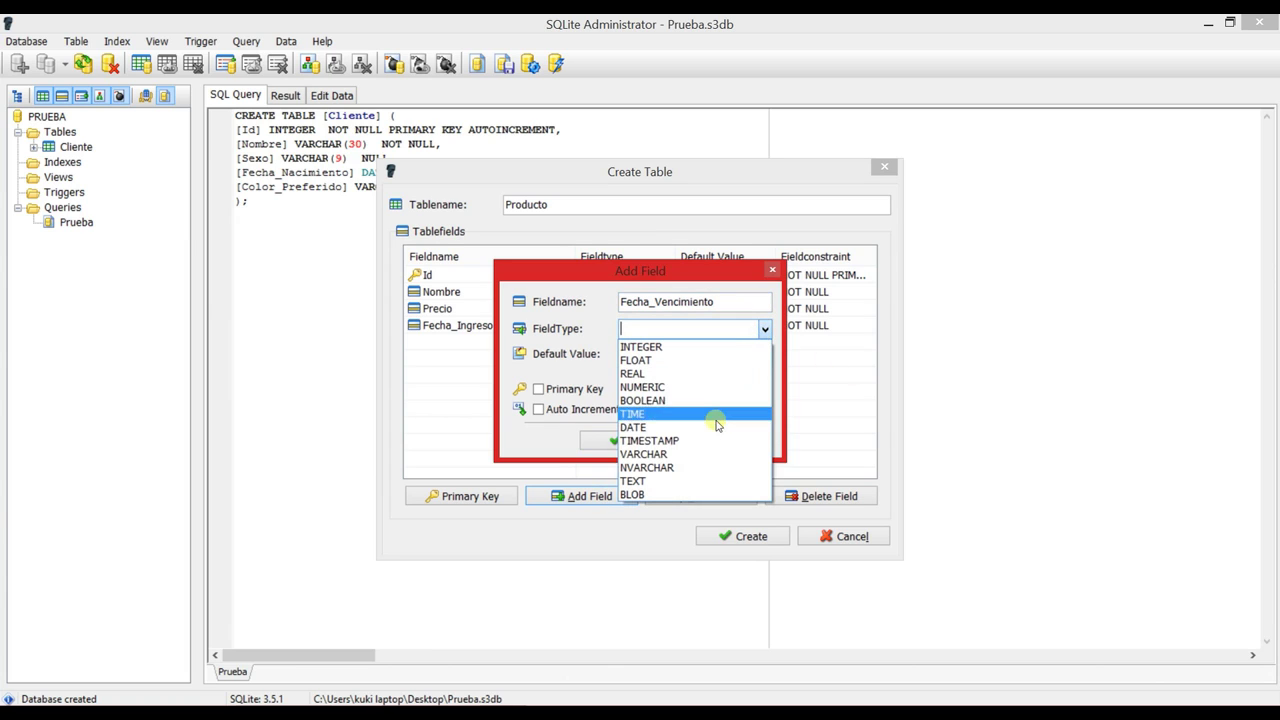
pyautogui.click(714, 423)
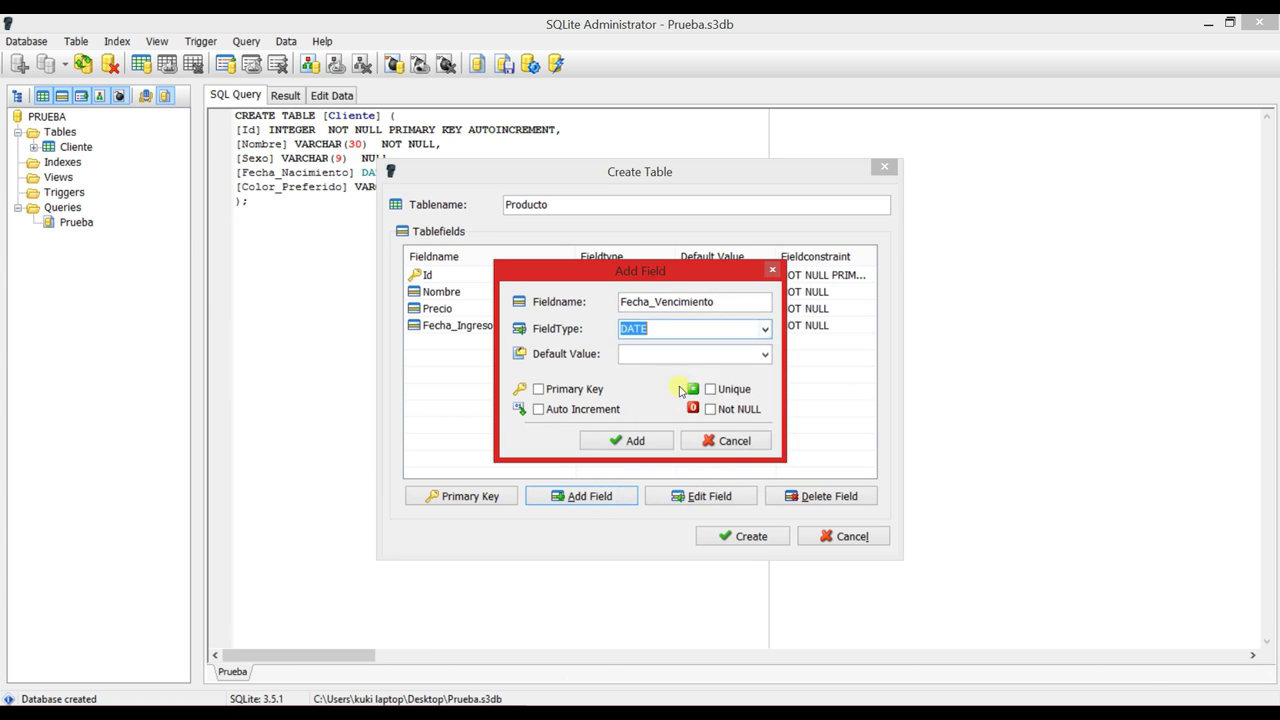
pyautogui.click(743, 410)
pyautogui.click(657, 437)
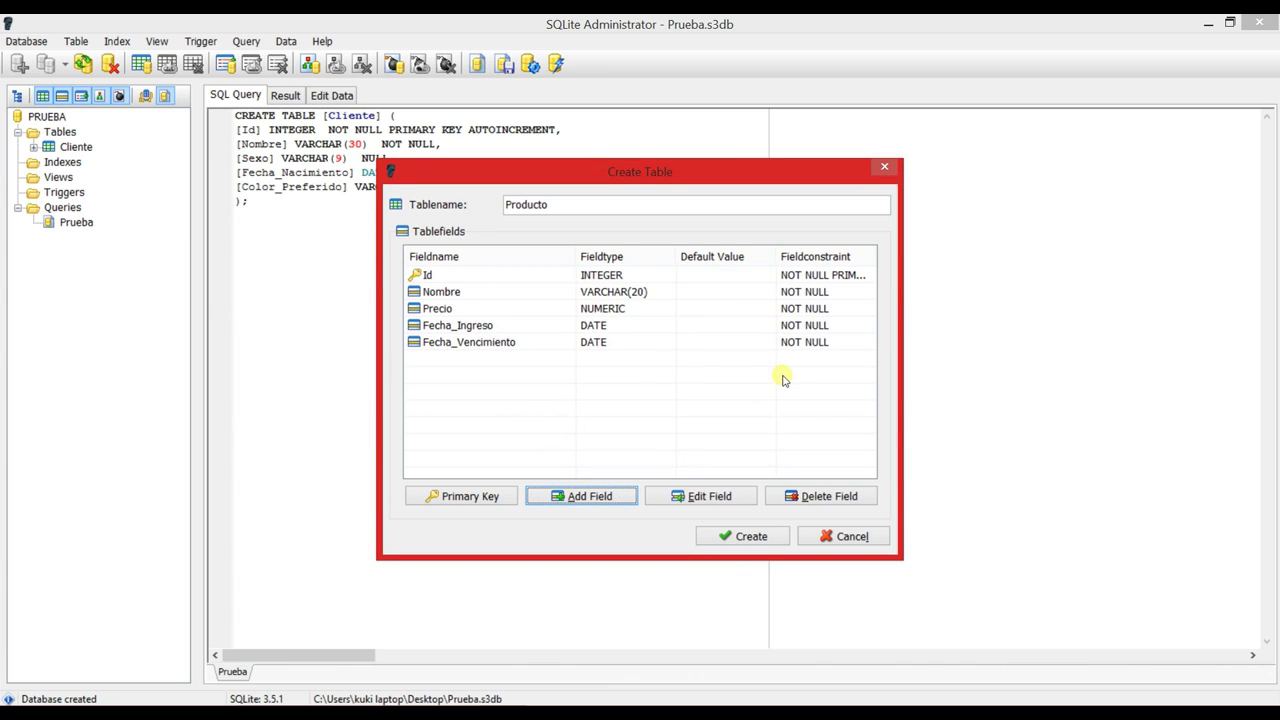
pyautogui.click(754, 536)
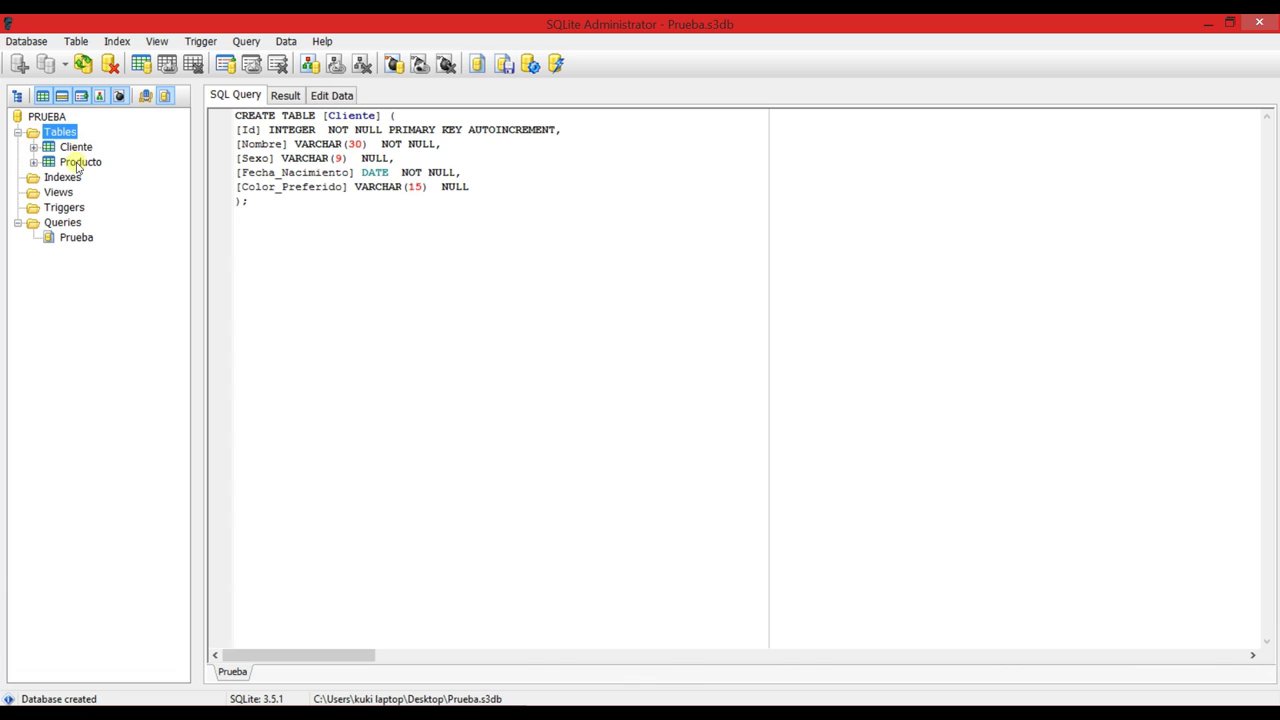
# Step: Generate the complete SQL script of the database in a new query
pyautogui.click(308, 215)
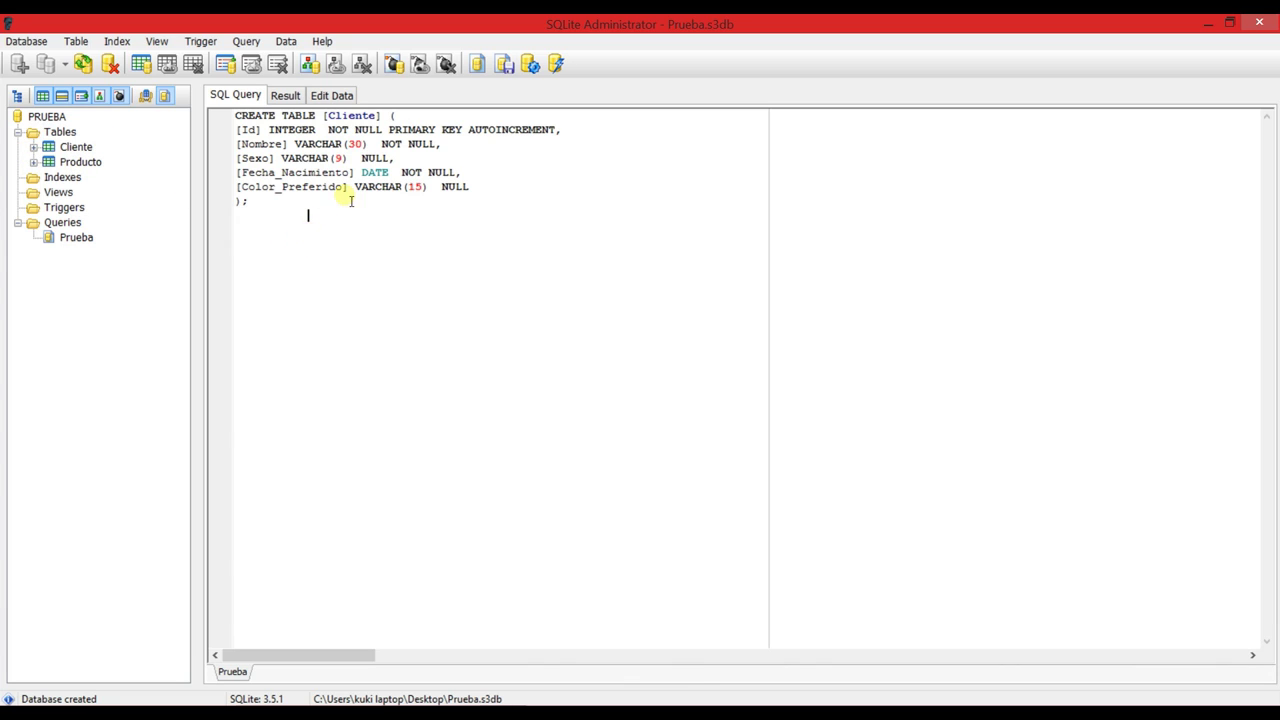
pyautogui.click(24, 40)
pyautogui.click(82, 163)
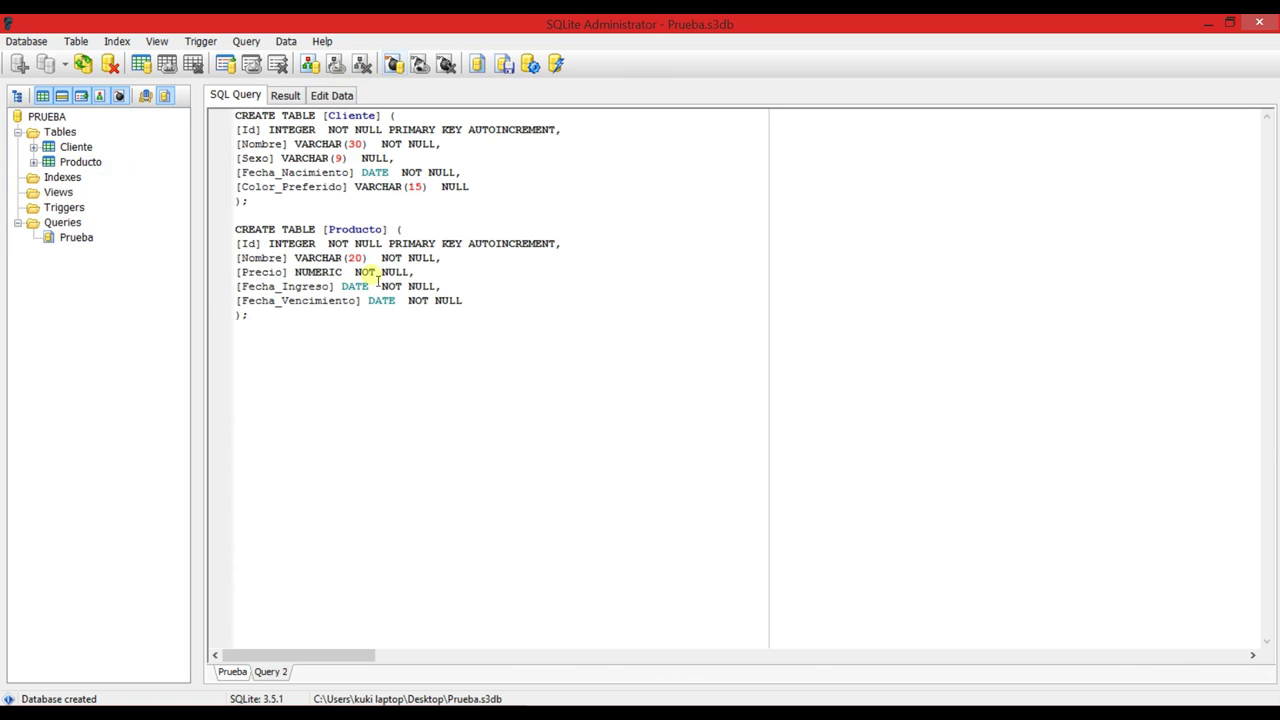
pyautogui.click(505, 66)
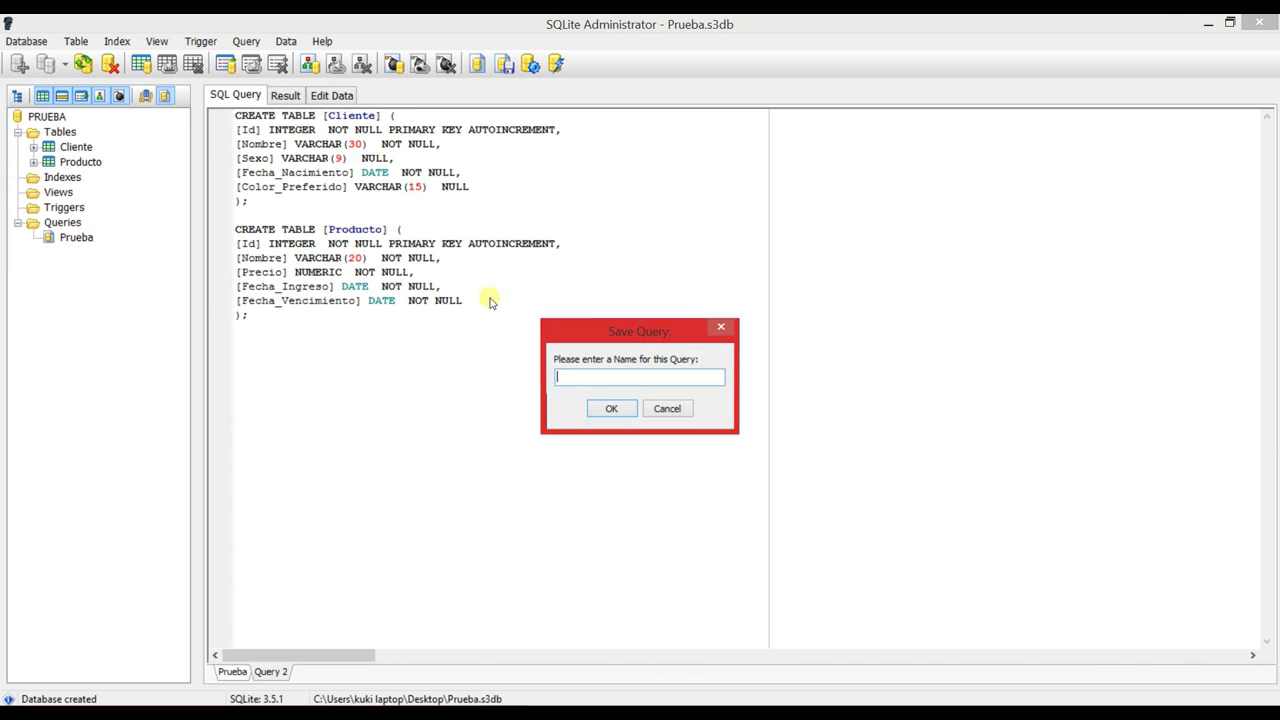
pyautogui.click(723, 329)
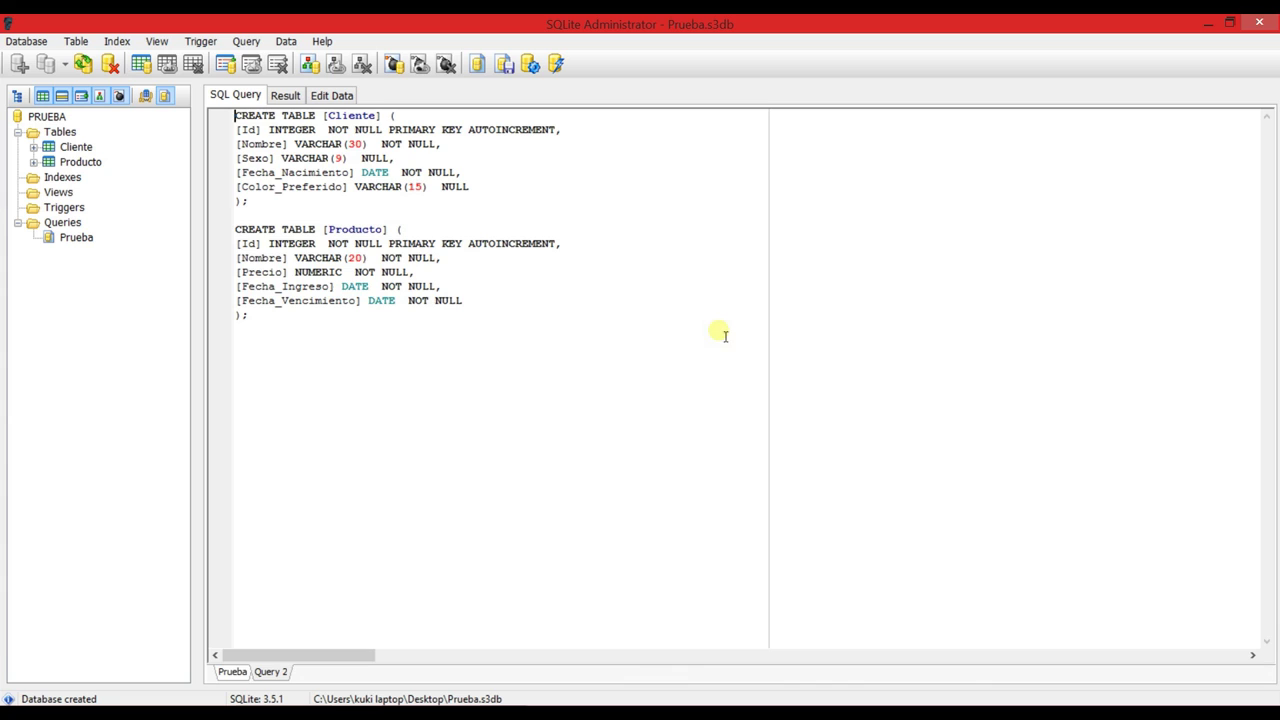
# Step: Move the CREATE TABLE statement for Producto from Query 2 into the Prueba query, below the Cliente statement
pyautogui.click(233, 672)
pyautogui.click(270, 672)
pyautogui.moveTo(248, 316); pyautogui.dragTo(214, 232)
pyautogui.hotkey('ctrl', 'c')
pyautogui.rightClick(245, 229)
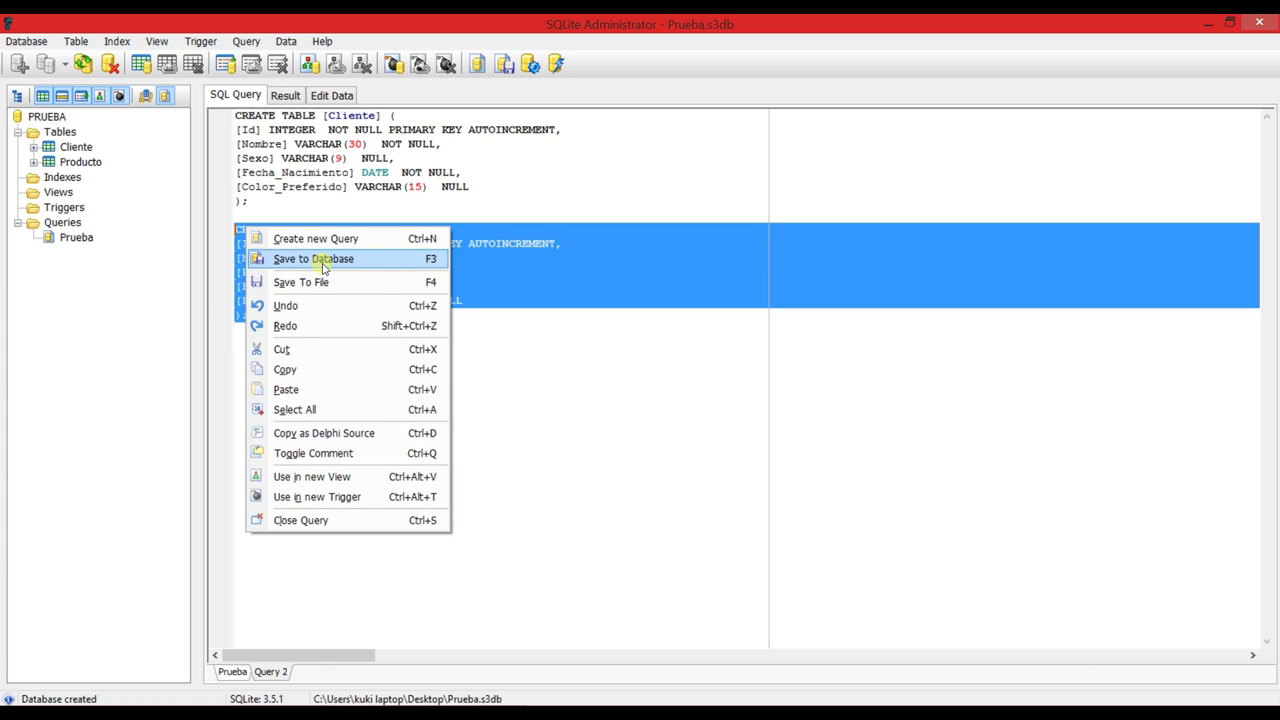
pyautogui.click(308, 351)
pyautogui.click(280, 268)
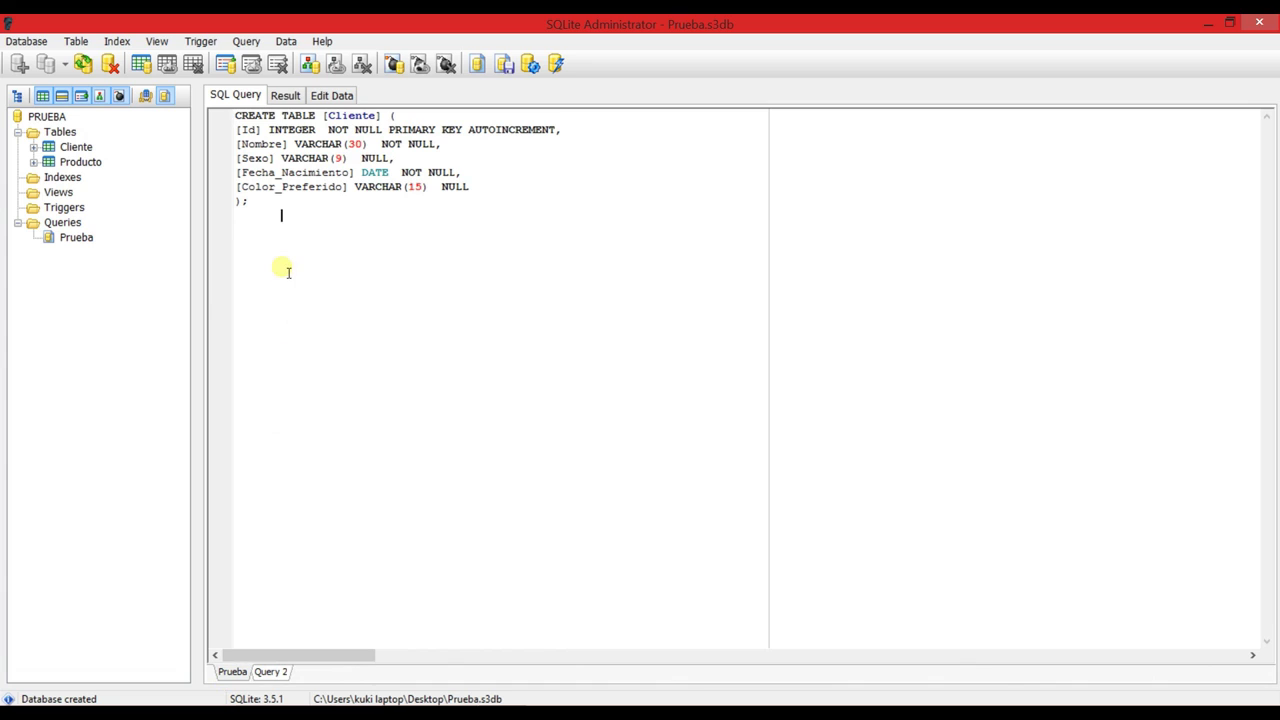
pyautogui.press('Home')
pyautogui.press('Return')
pyautogui.hotkey('ctrl', 'v')
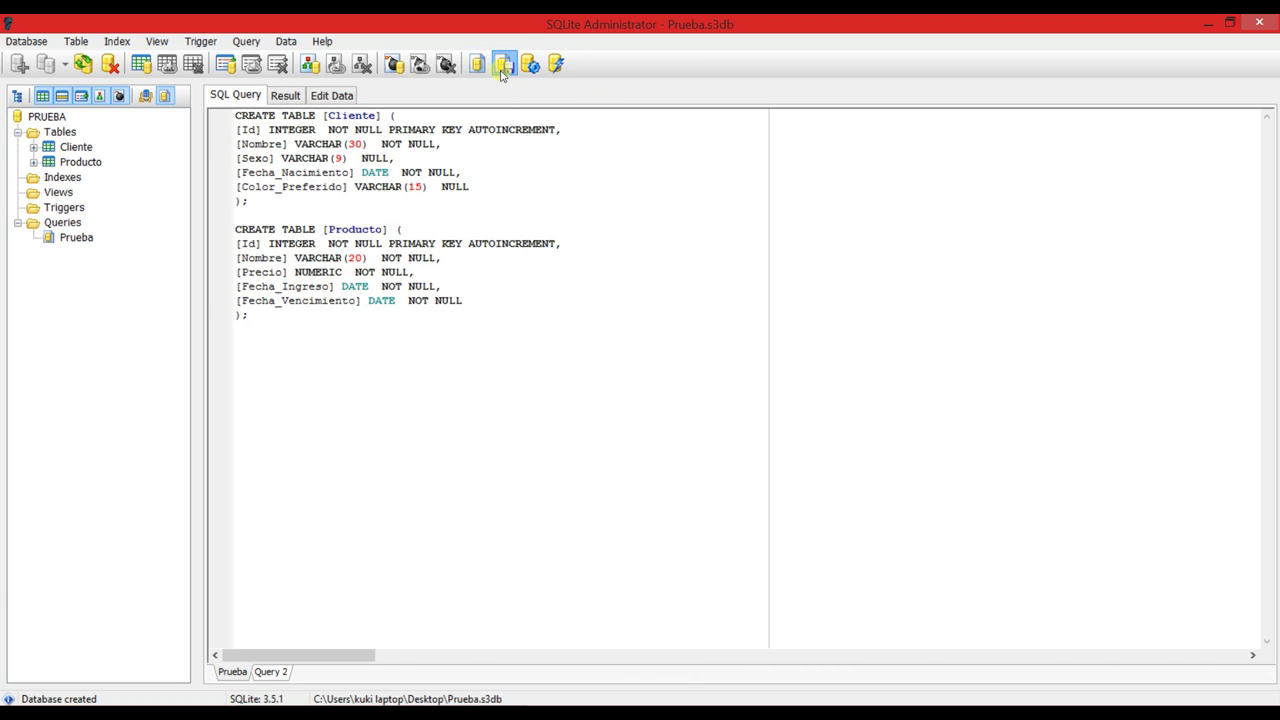
# Step: Close Query 2, keeping only the Prueba query open
pyautogui.click(268, 672)
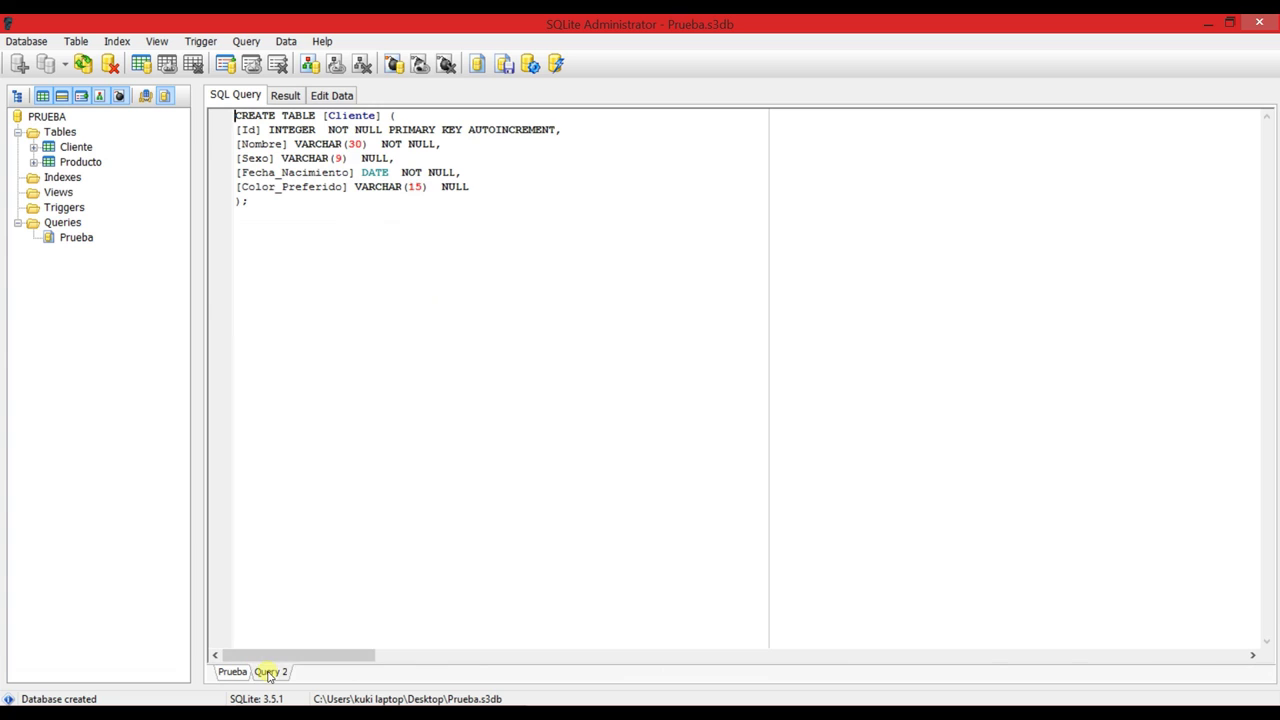
pyautogui.rightClick(397, 514)
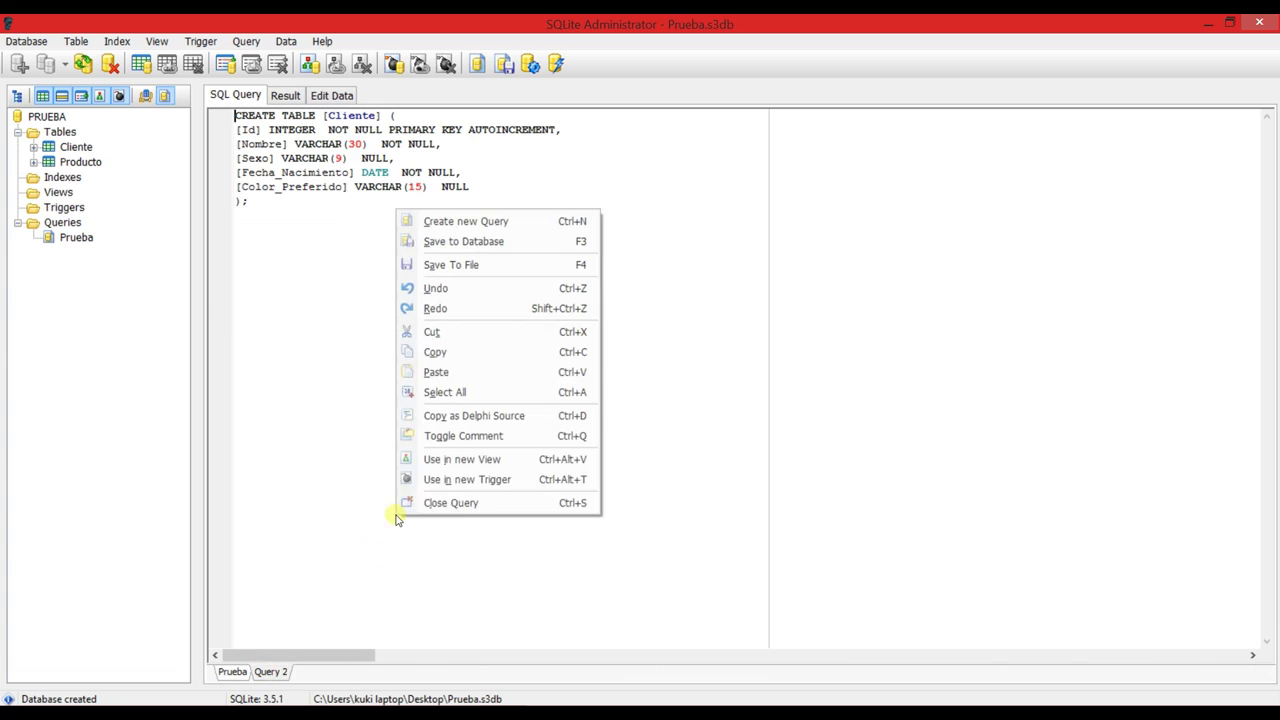
pyautogui.click(491, 503)
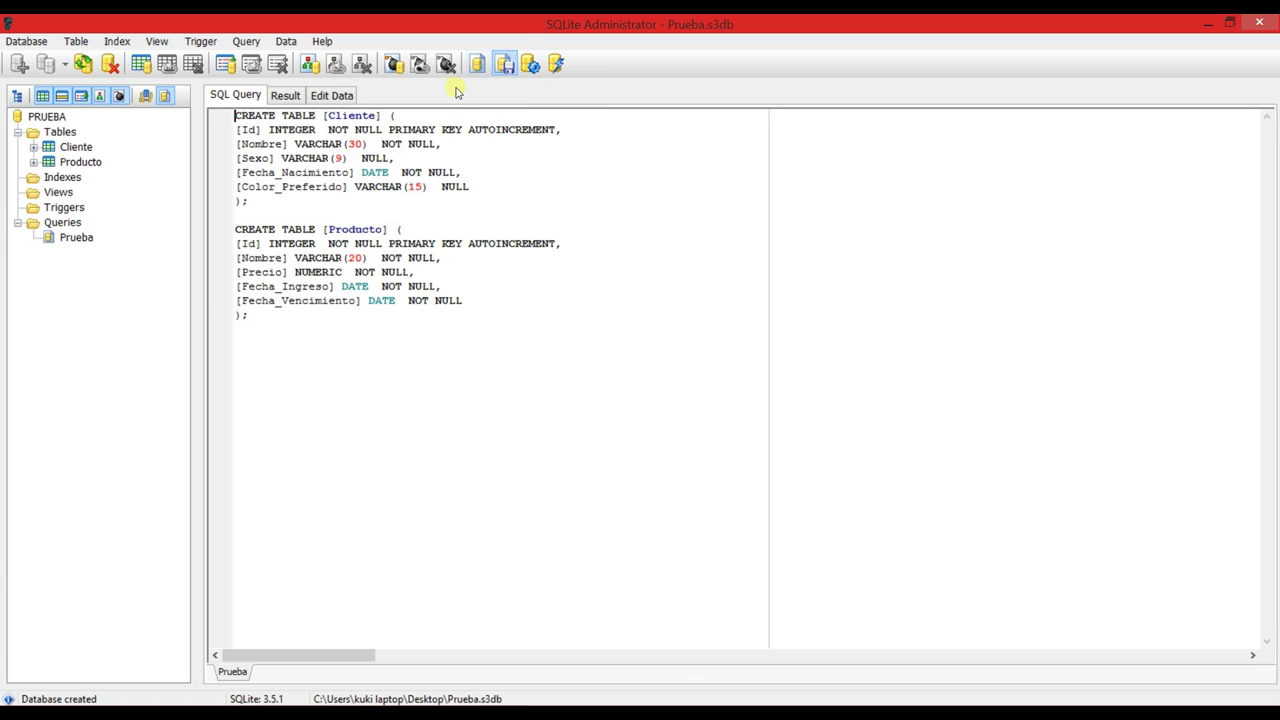
# Step: Open the Cliente table's data for editing and enter Id 1 and the customer's full name in the first record
pyautogui.click(347, 97)
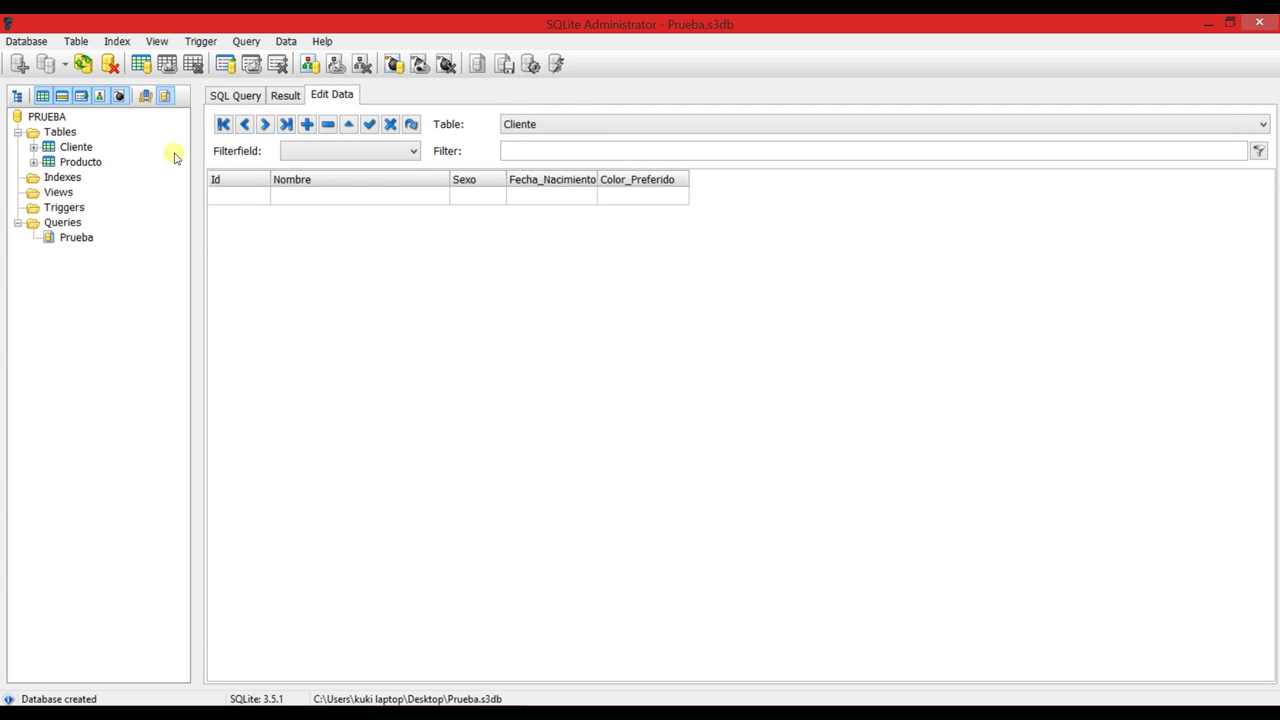
pyautogui.click(93, 147)
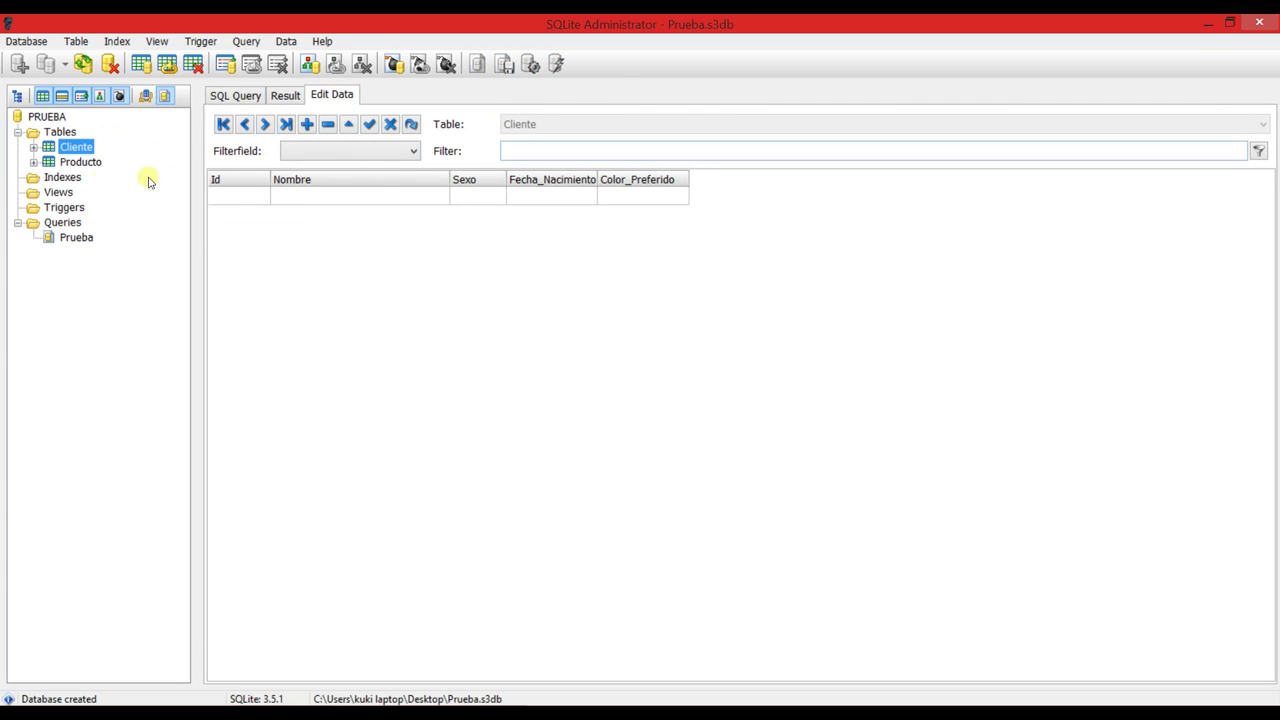
pyautogui.click(238, 197)
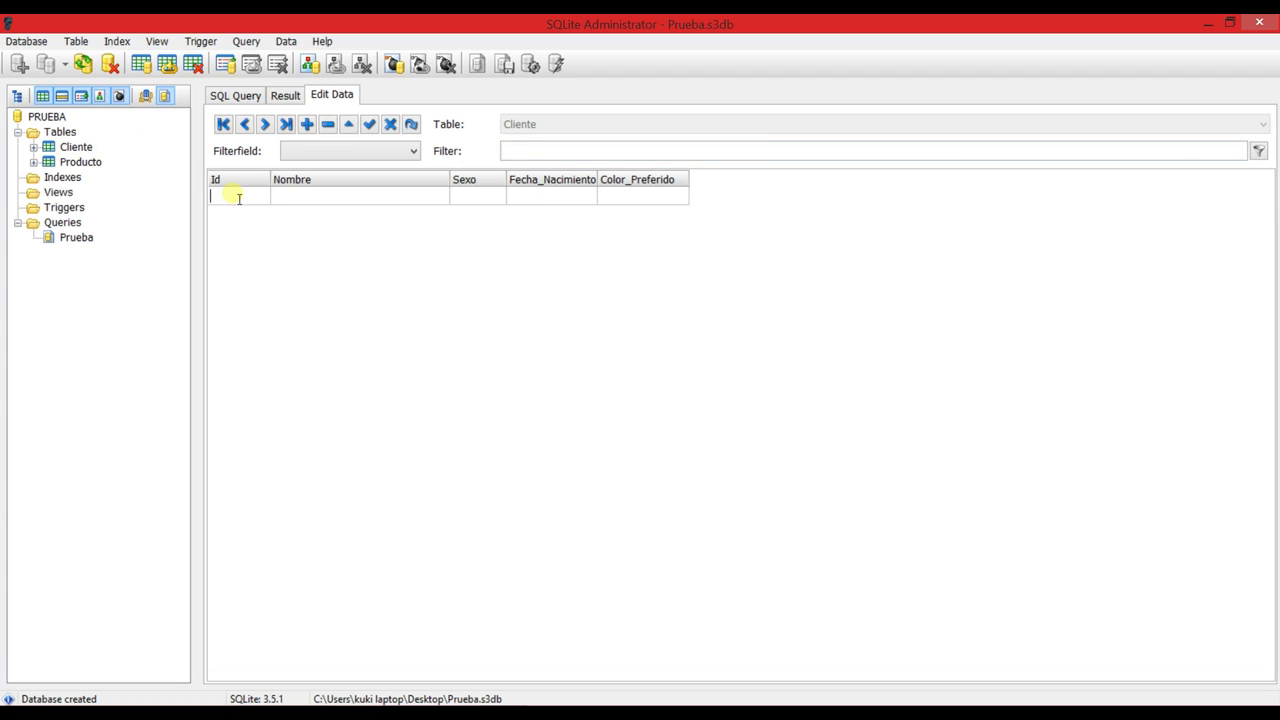
pyautogui.write('1')
pyautogui.click(289, 198)
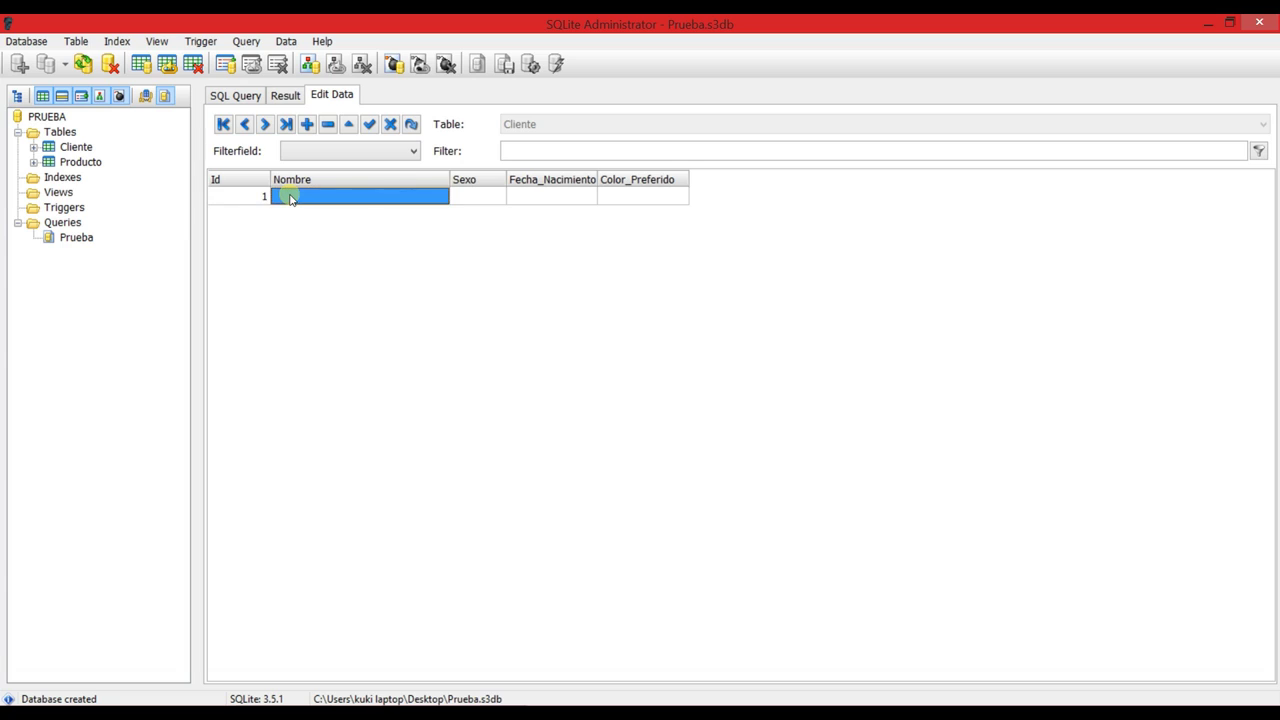
pyautogui.click(295, 198)
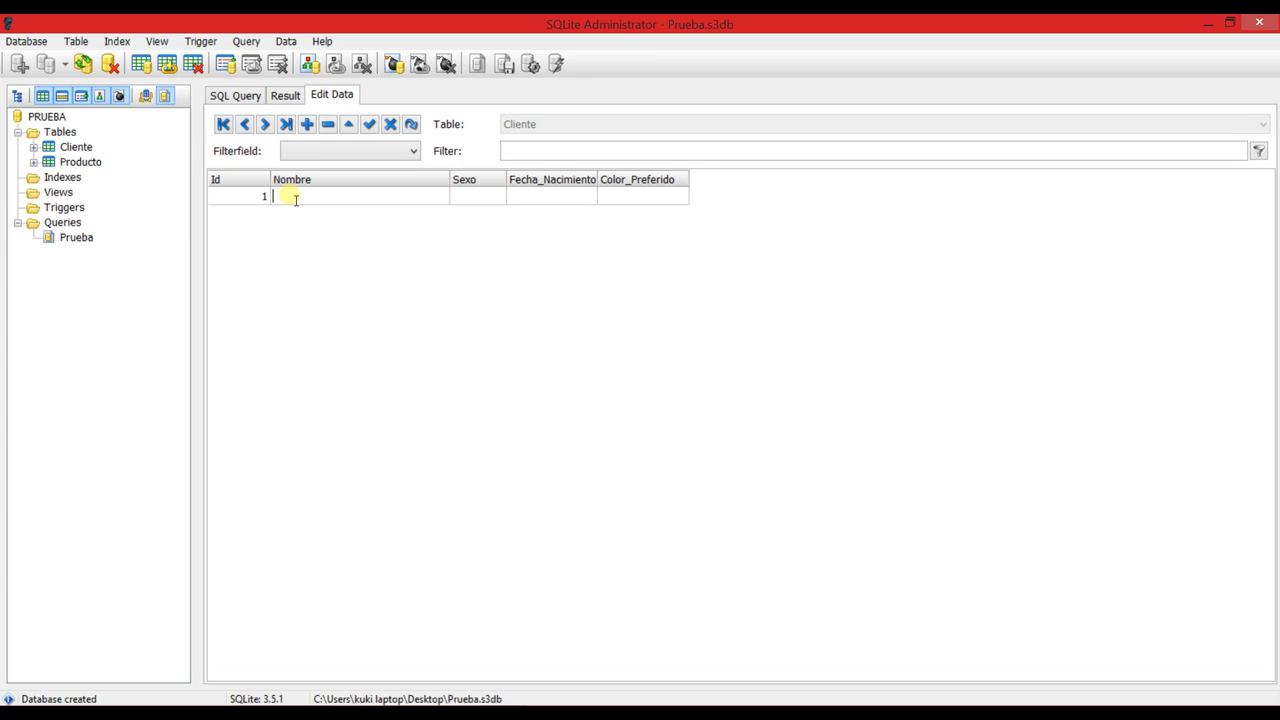
pyautogui.write('Ronaldo Batracio')
# Step: Set Sexo to Masculino and fill in the customer's birth date in the first Cliente record
pyautogui.click(480, 196)
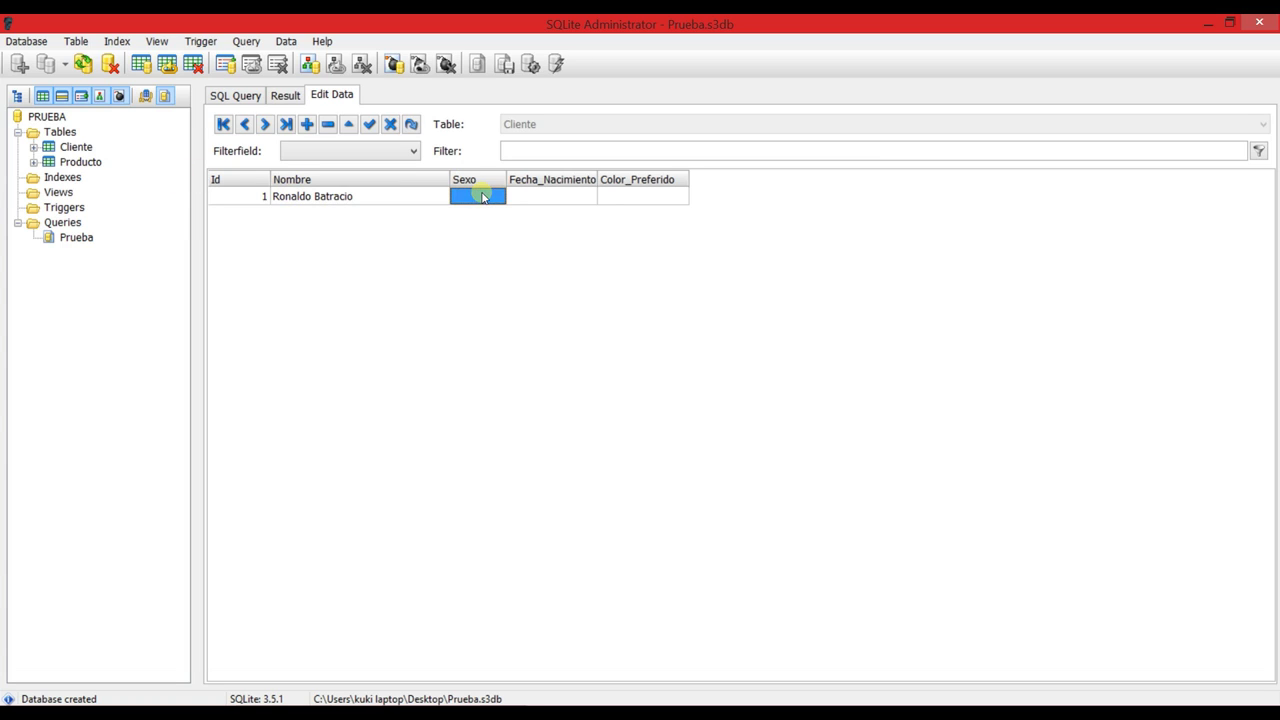
pyautogui.click(480, 196)
pyautogui.write('M')
pyautogui.press('BackSpace')
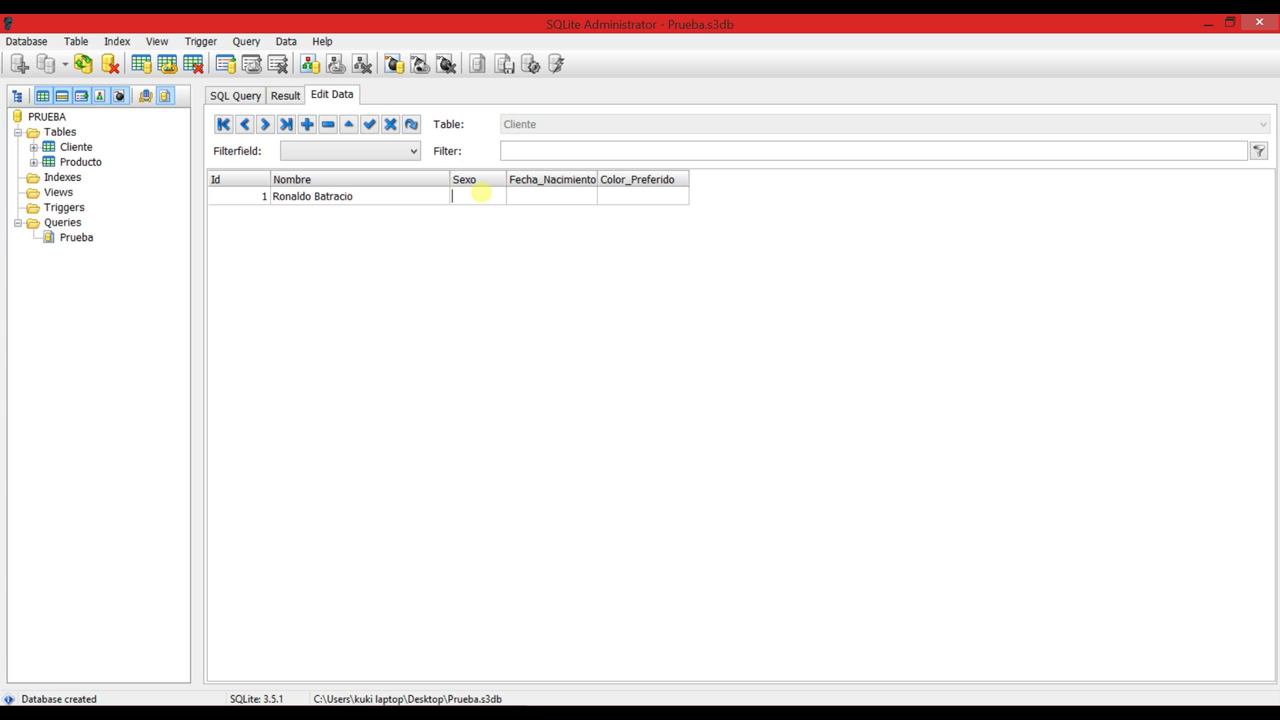
pyautogui.write('Masculino')
pyautogui.click(545, 198)
pyautogui.click(548, 200)
pyautogui.write('12/')
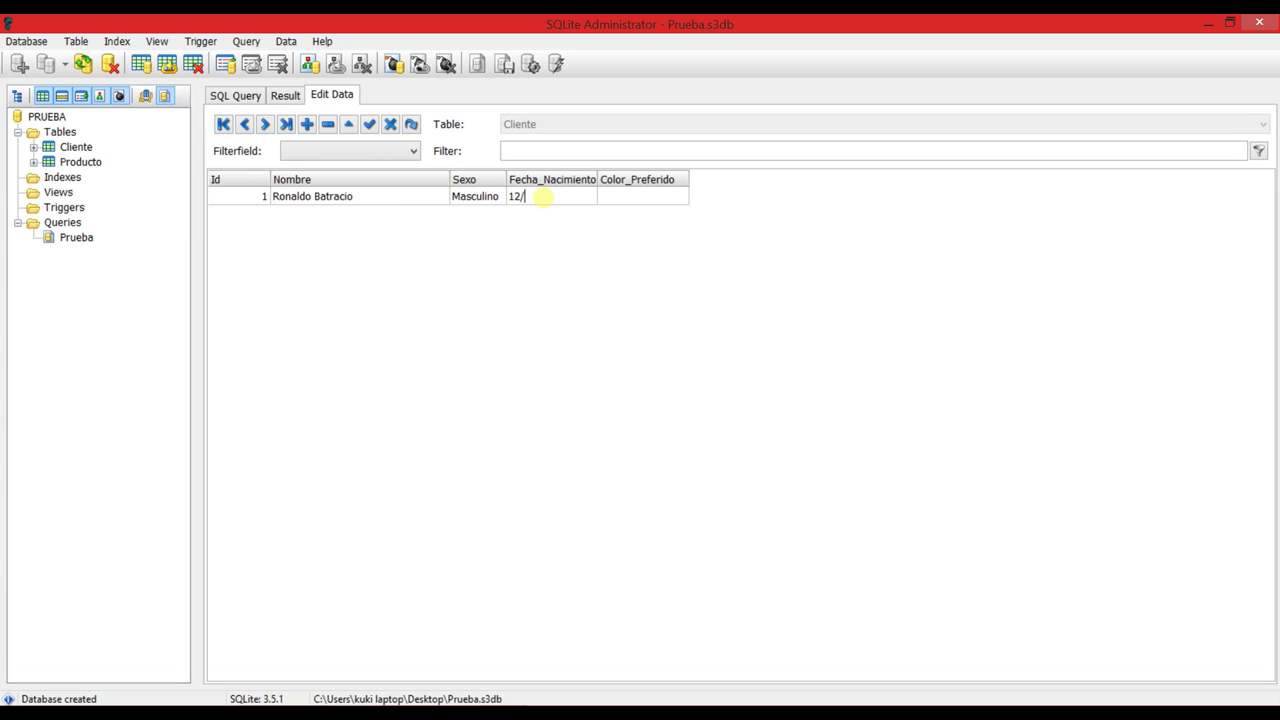
pyautogui.write('12/')
pyautogui.write('1960')
# Step: Add a second Cliente record with the customer's full name and birth date, leaving Id and Sexo blank
pyautogui.click(424, 196)
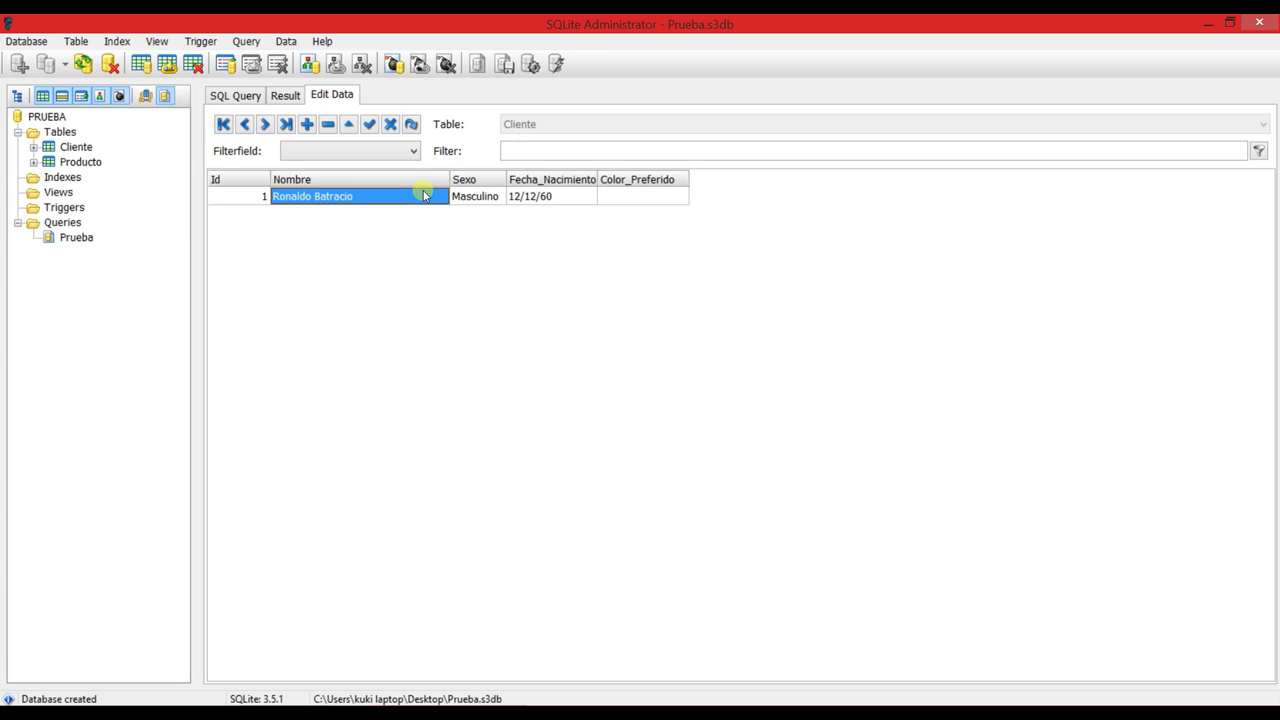
pyautogui.press('Down')
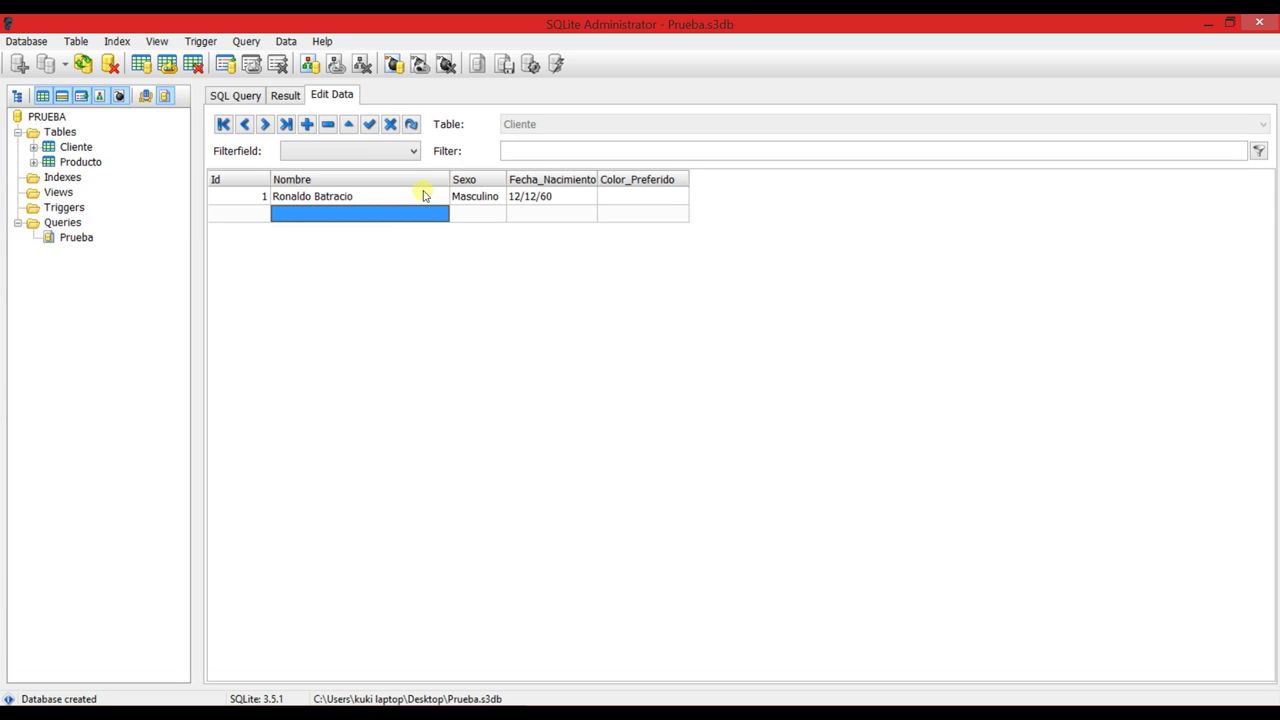
pyautogui.click(419, 216)
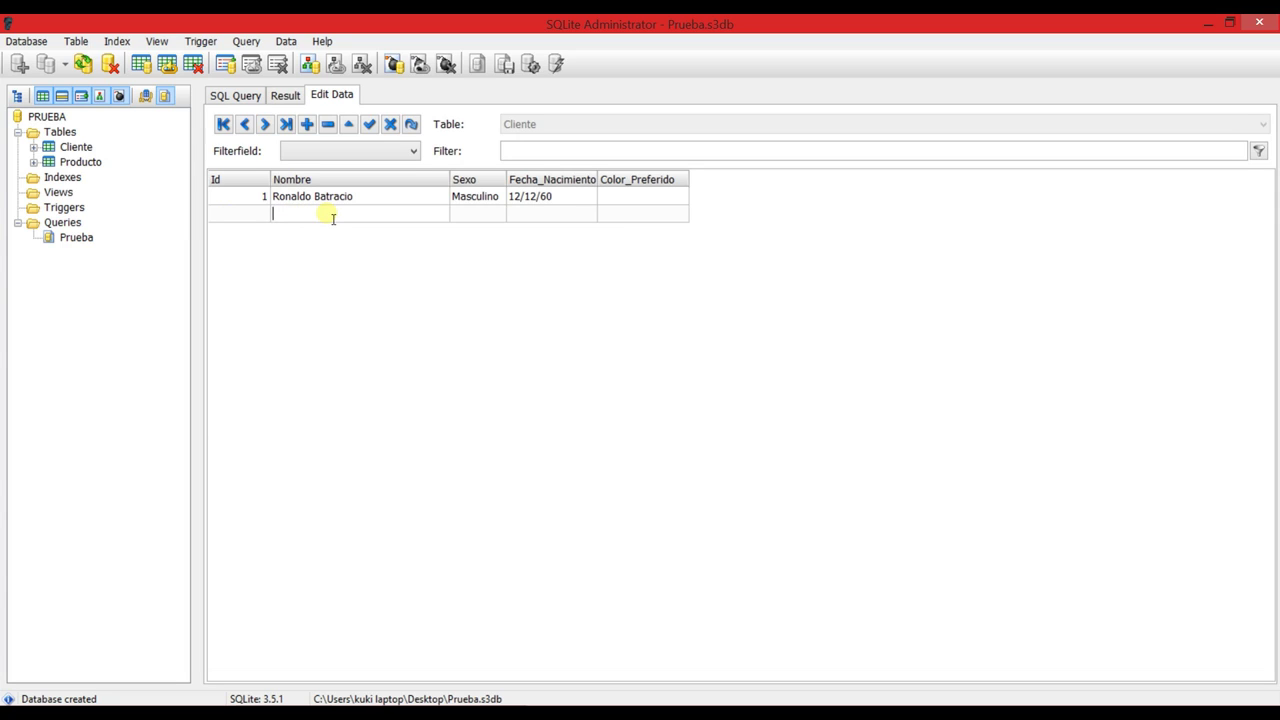
pyautogui.write('Patricia LaCabra')
pyautogui.click(528, 215)
pyautogui.write('25/06/')
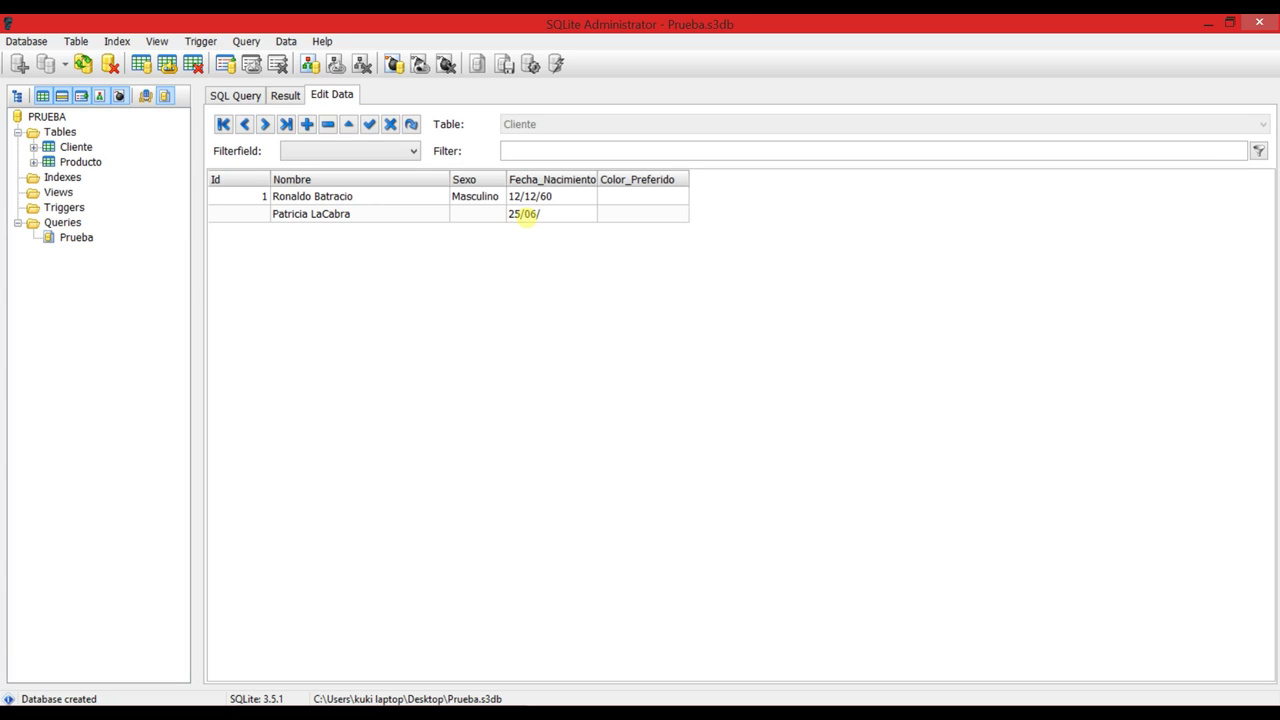
pyautogui.write('1995')
# Step: Set Color_Preferido to Azul in the second Cliente record and commit the record
pyautogui.click(613, 214)
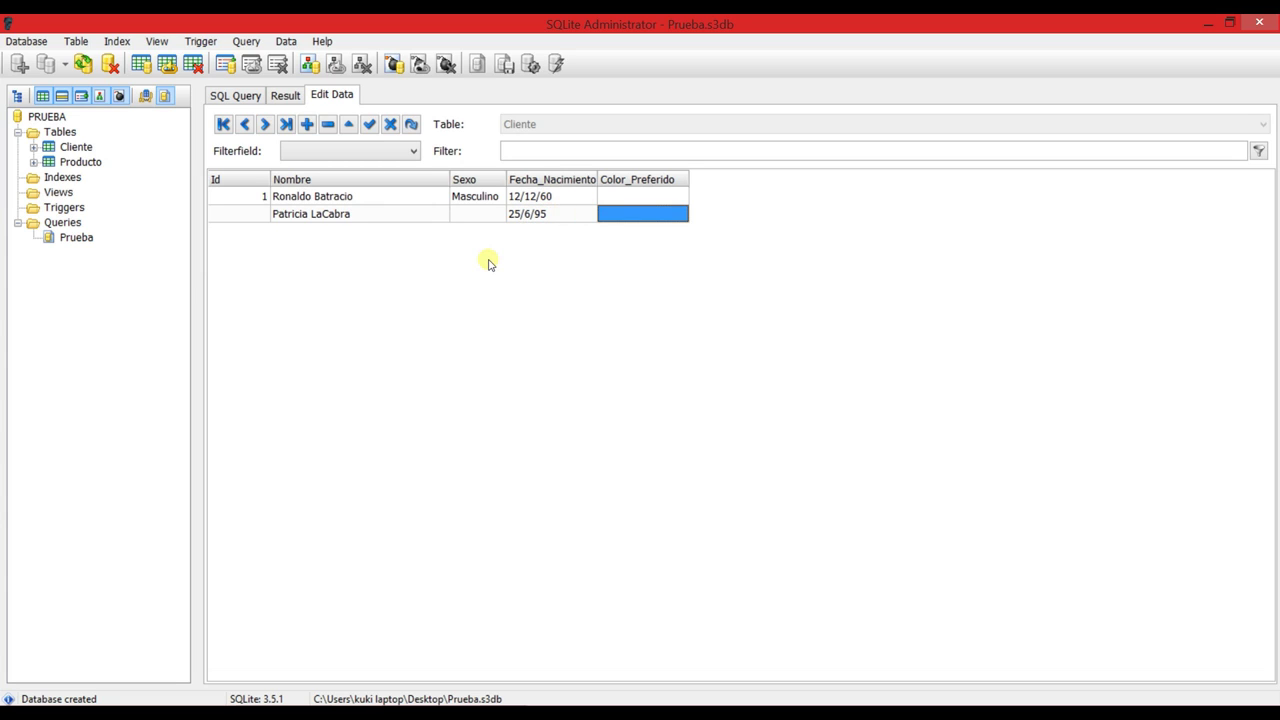
pyautogui.click(650, 214)
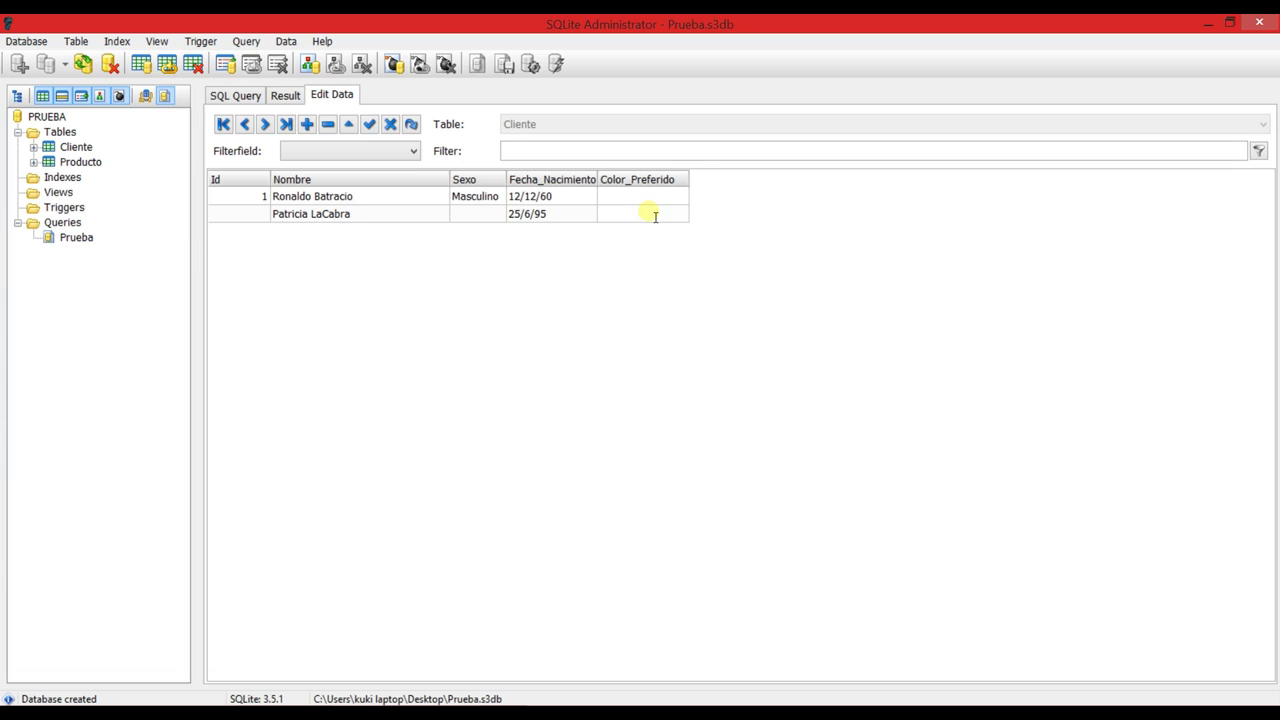
pyautogui.write('Azul')
pyautogui.press('Down')
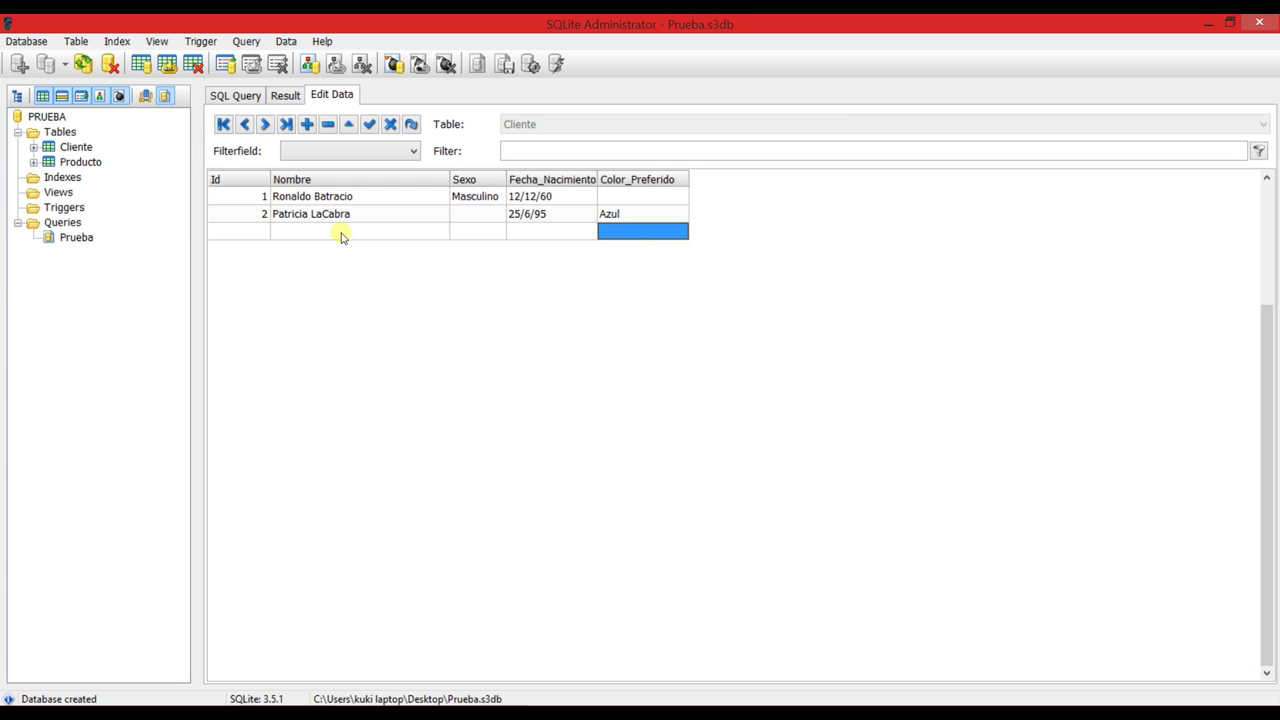
pyautogui.press('Up')
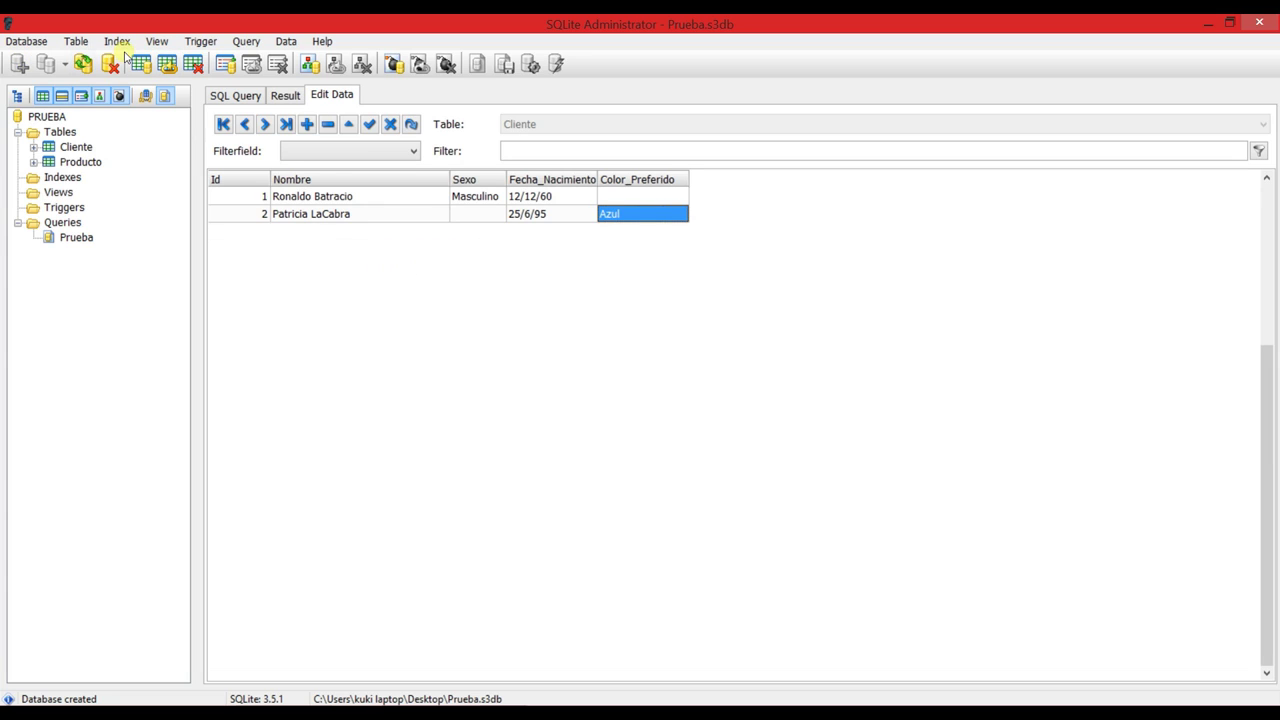
# Step: Return to the Prueba query with both table definitions and save it to the database
pyautogui.click(20, 44)
pyautogui.click(52, 165)
pyautogui.click(240, 97)
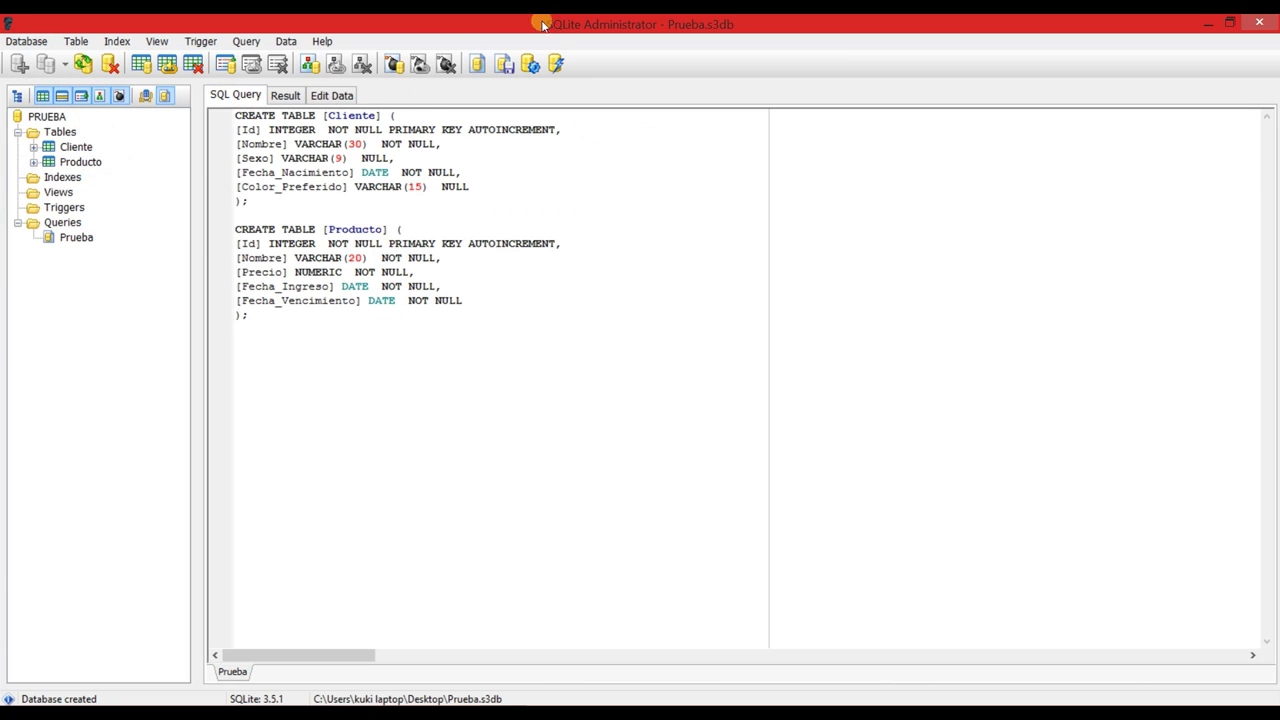
pyautogui.click(506, 66)
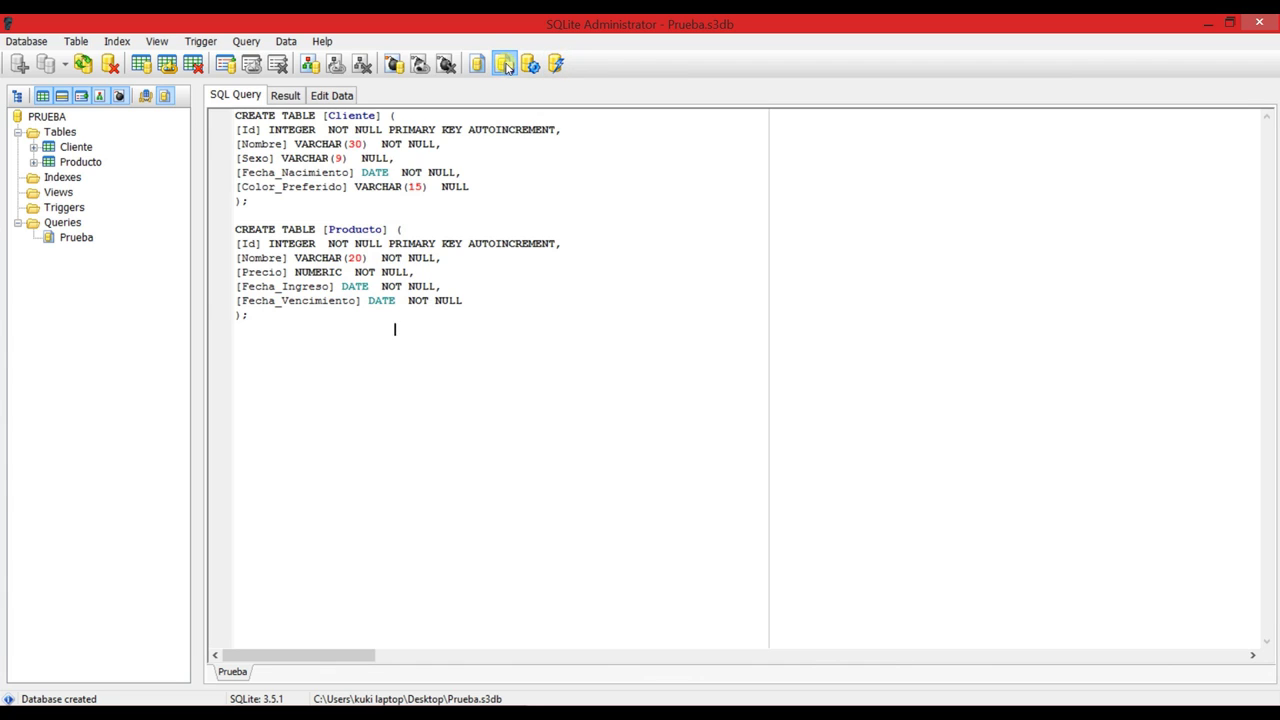
# Step: Open the Producto table's data for editing and enter Id 1 and Nombre Papitas Lays in the first record
pyautogui.click(332, 95)
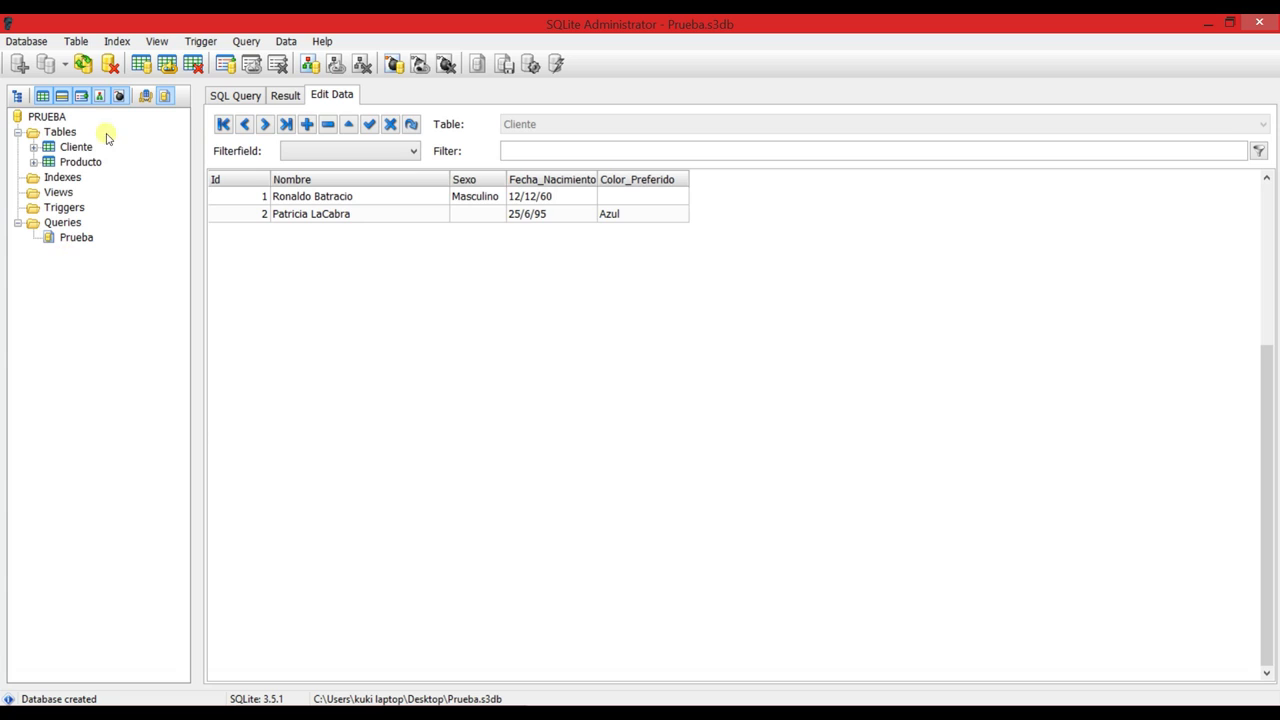
pyautogui.click(76, 163)
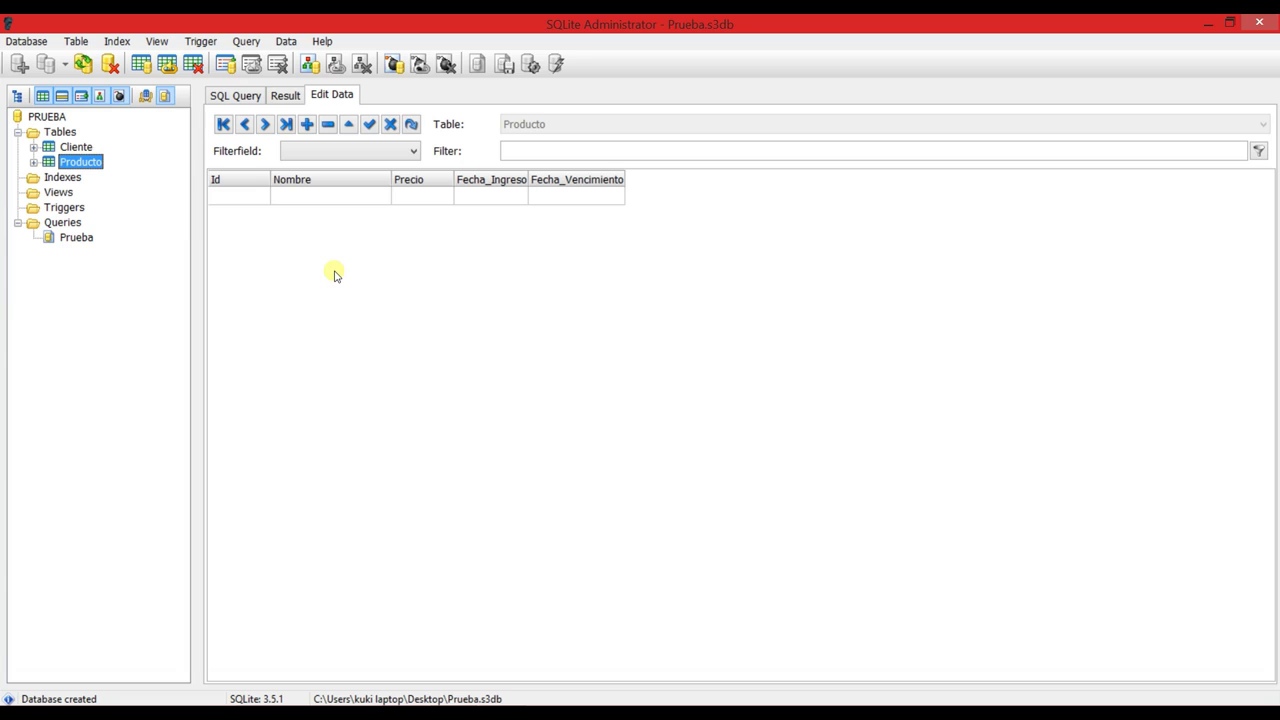
pyautogui.click(262, 197)
pyautogui.write('1')
pyautogui.click(307, 196)
pyautogui.click(307, 197)
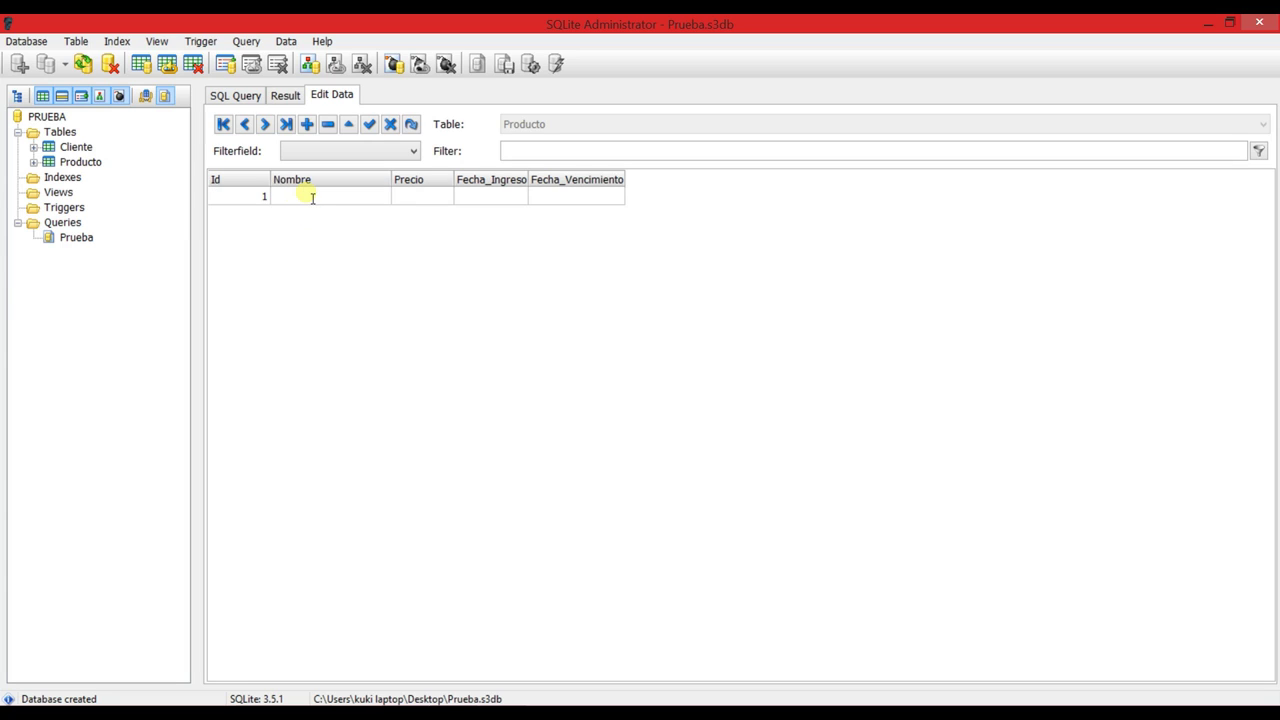
pyautogui.write('P')
pyautogui.press('BackSpace')
pyautogui.write('Papitas Lays')
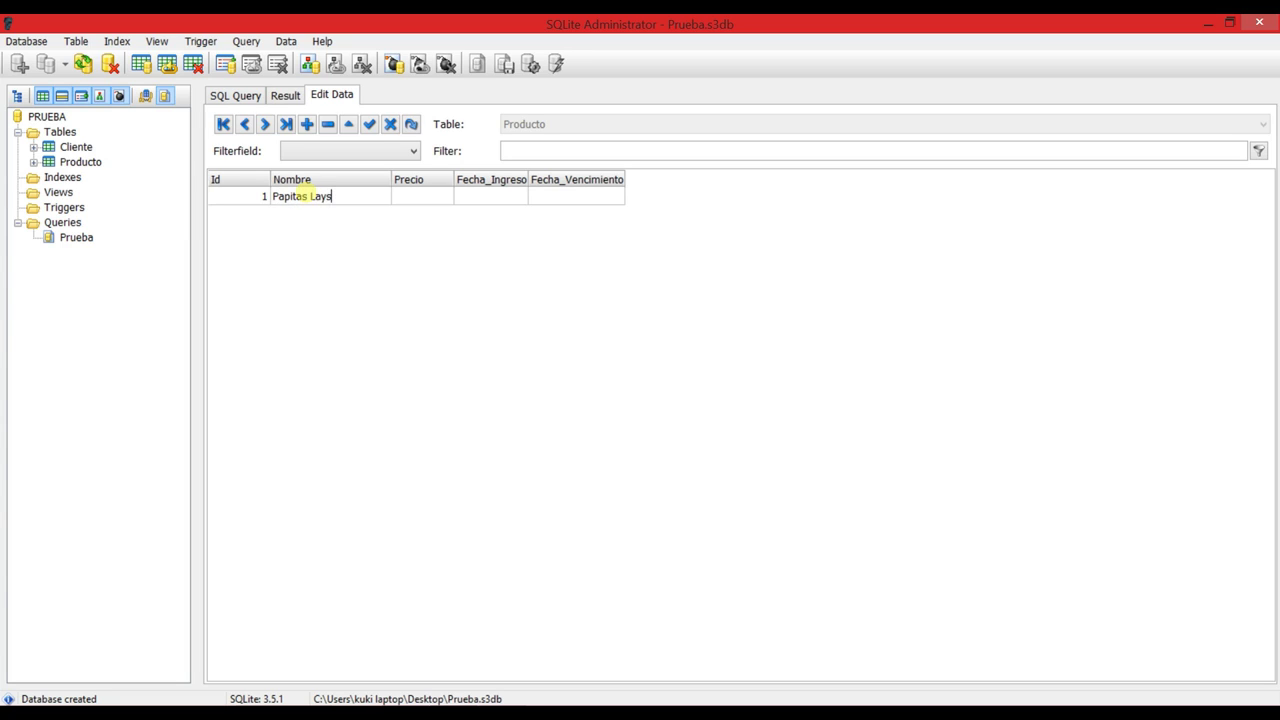
# Step: Set Precio to 25 and Fecha_Ingreso to 26/03/2015 in the Papitas Lays record
pyautogui.click(418, 198)
pyautogui.click(418, 198)
pyautogui.write('25')
pyautogui.click(516, 195)
pyautogui.click(518, 195)
pyautogui.write('26/03/2015')
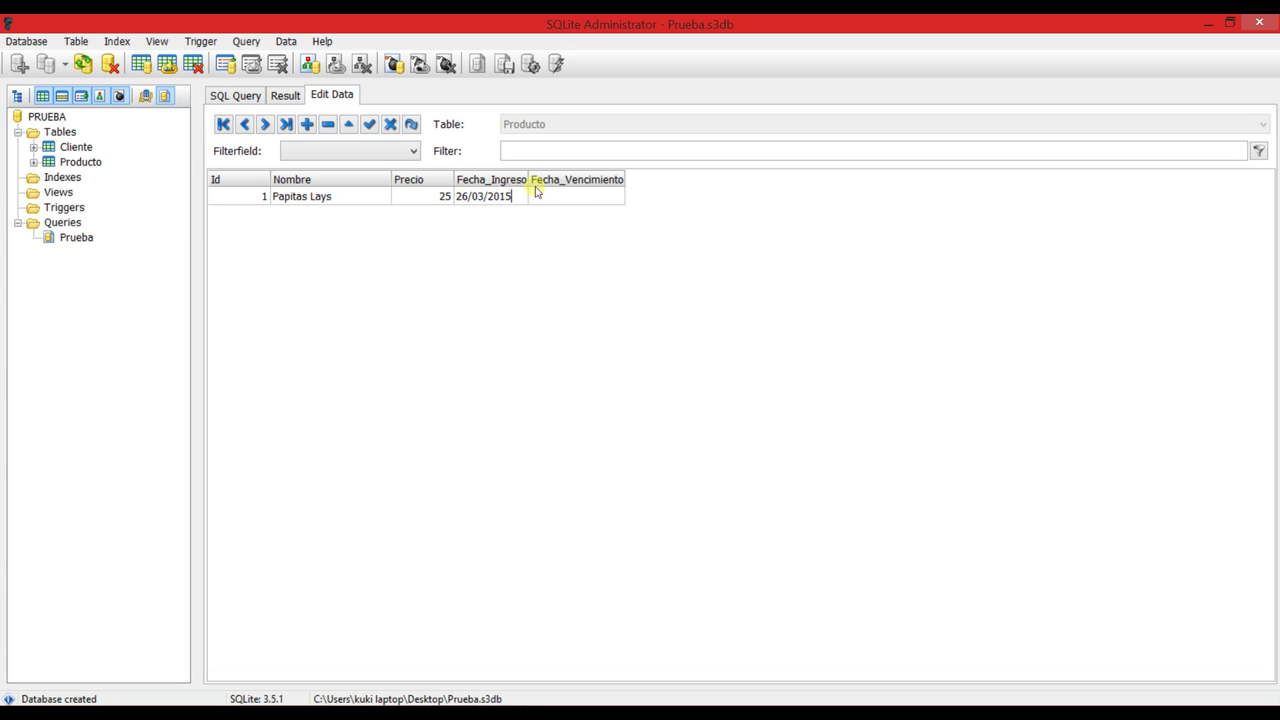
# Step: Set Fecha_Vencimiento to 30/8/2015 in the Papitas Lays record, and start a new record at its Nombre field
pyautogui.click(576, 195)
pyautogui.click(578, 195)
pyautogui.write('30/')
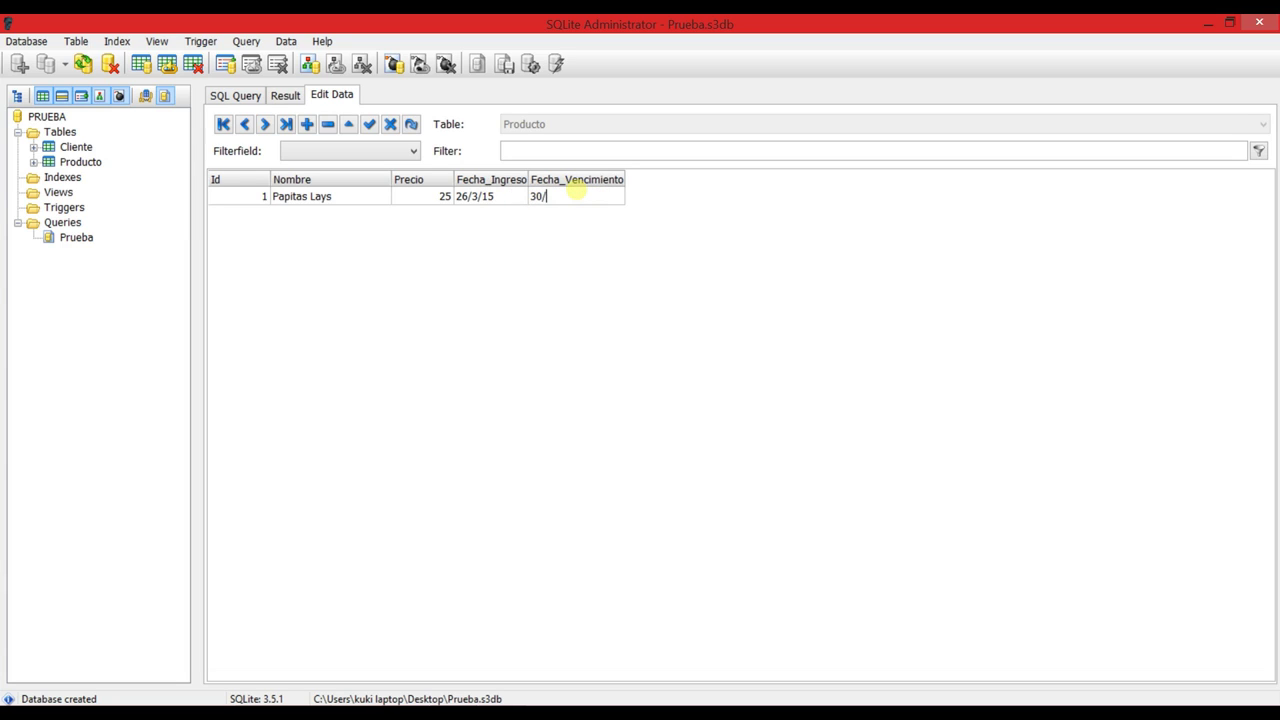
pyautogui.write('8')
pyautogui.write('/20')
pyautogui.write('15')
pyautogui.press('Down')
pyautogui.press('Left')
pyautogui.press('Left')
pyautogui.press('Left')
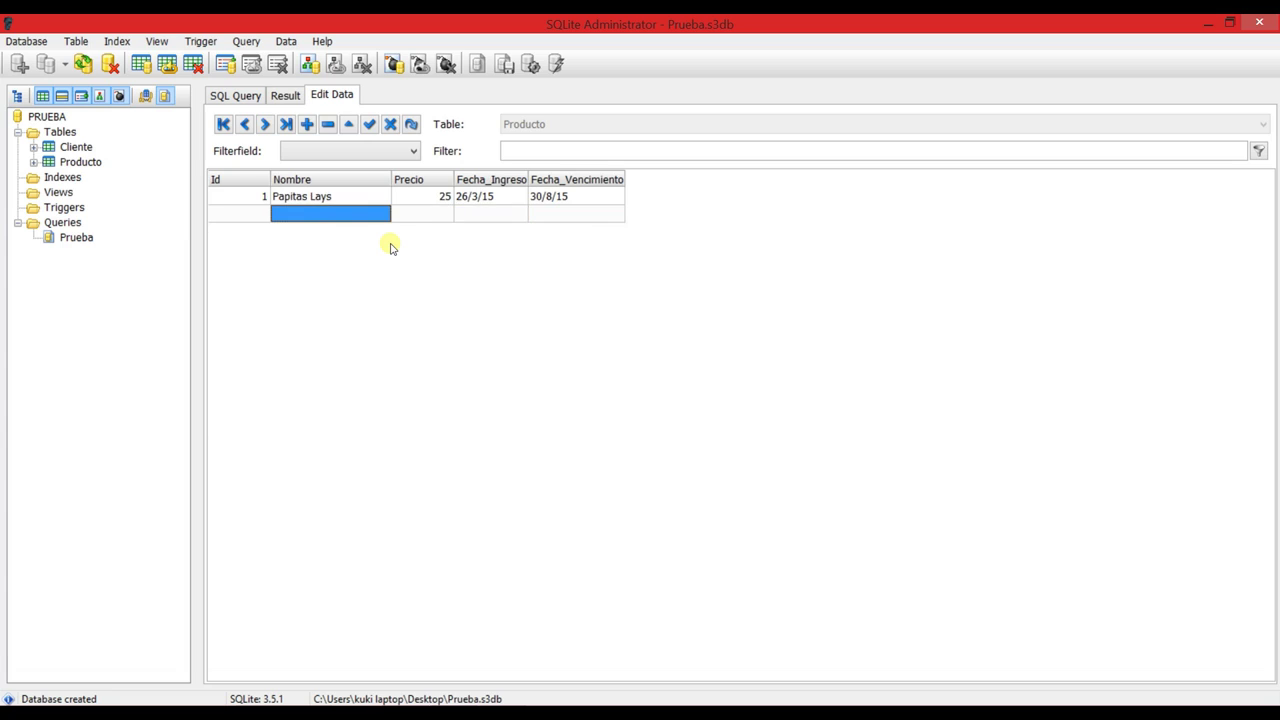
# Step: Fill the new Producto record with Nombre Doritos Picantes, Precio 25 and Fecha_Ingreso 26/3/15
pyautogui.click(341, 214)
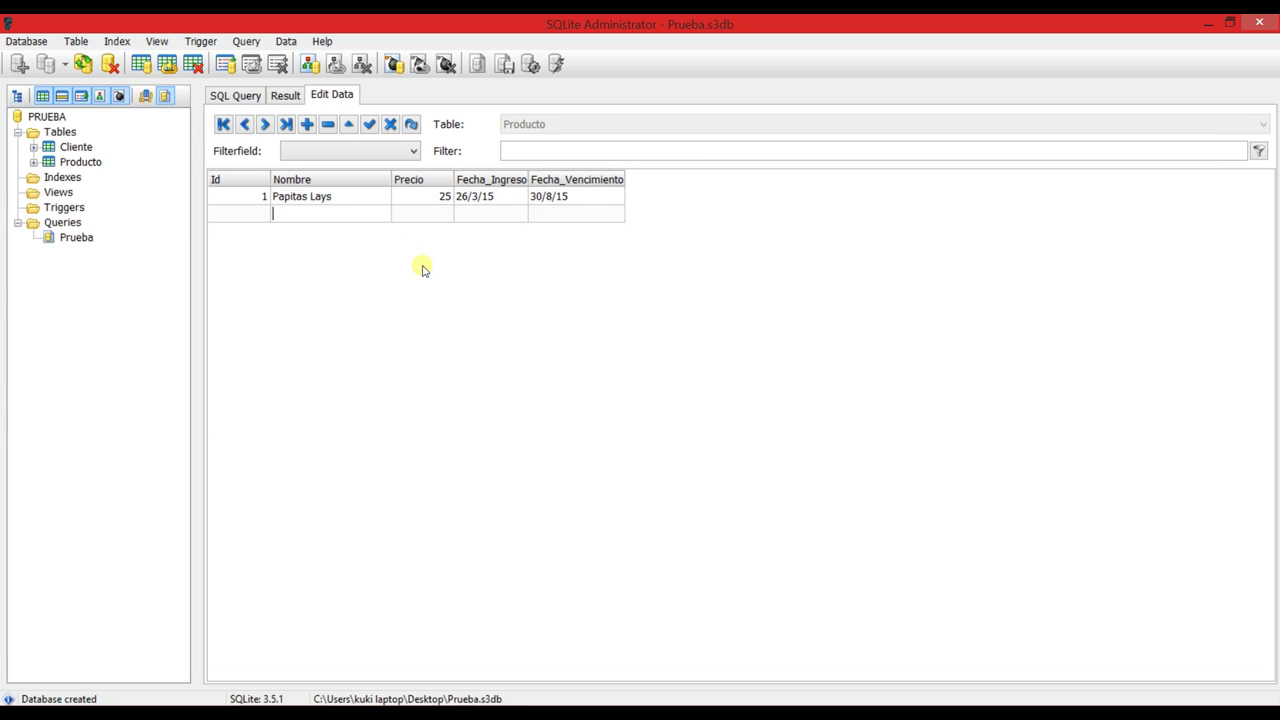
pyautogui.write('Doritos Picantes')
pyautogui.click(448, 216)
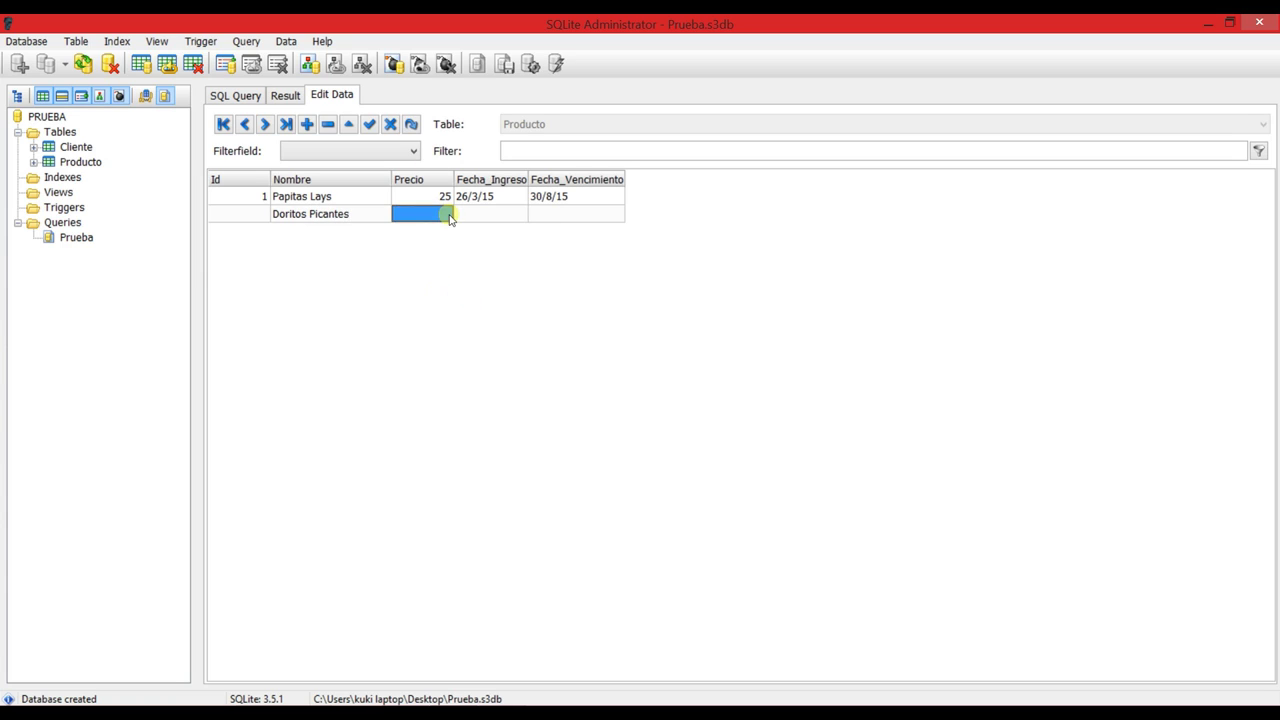
pyautogui.write('25')
pyautogui.click(507, 220)
pyautogui.click(507, 218)
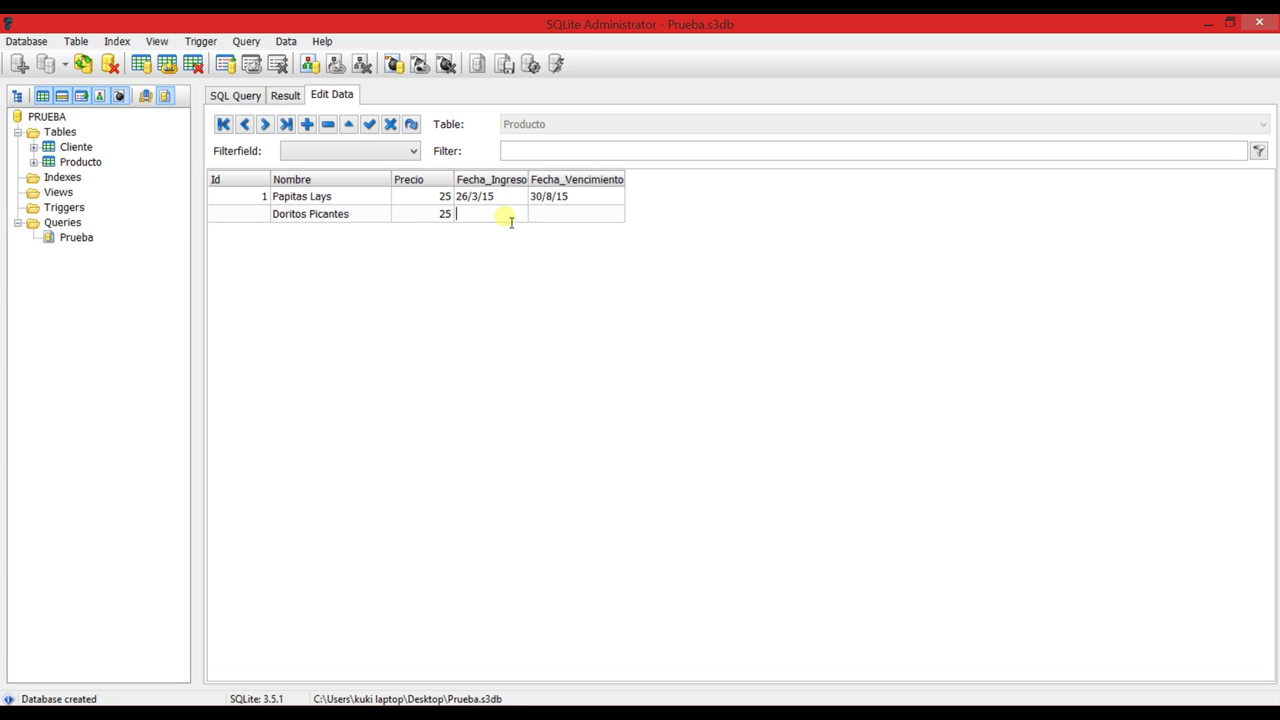
pyautogui.write('26/3/15')
# Step: Set Fecha_Vencimiento to 1/1/2016 in the Doritos Picantes record, store the record, and leave the blank row without adding another product
pyautogui.click(538, 219)
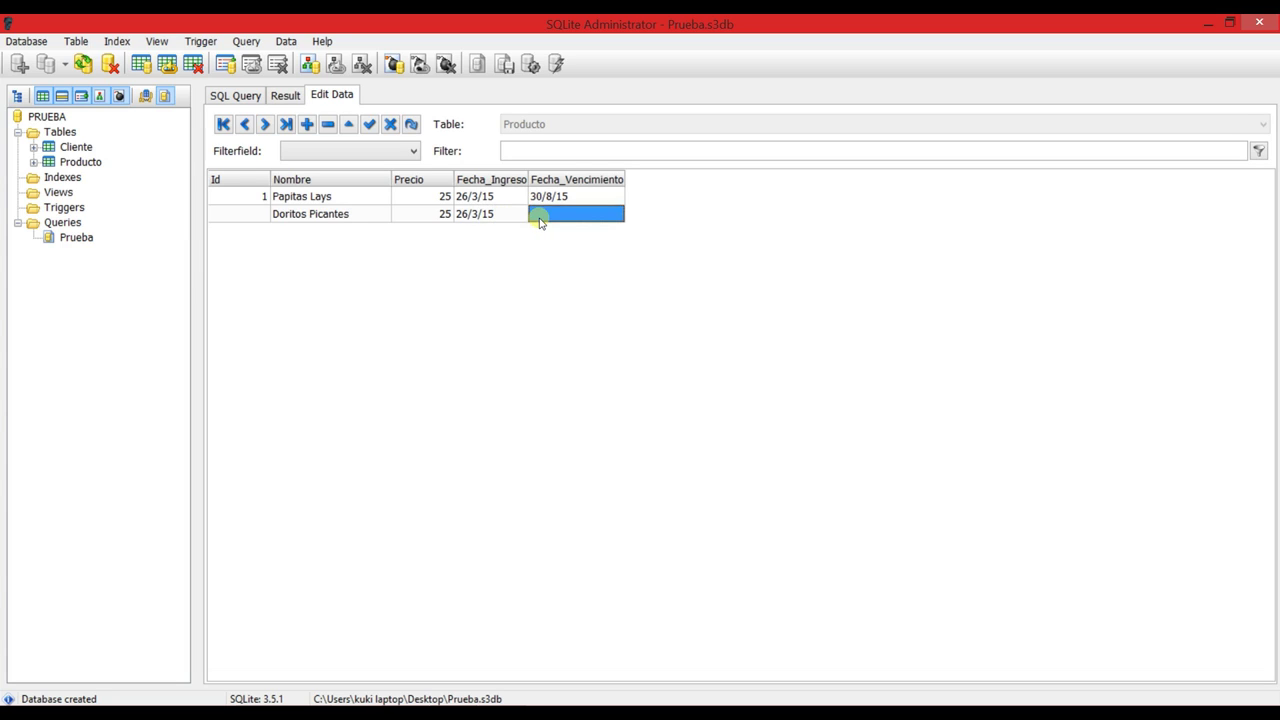
pyautogui.click(542, 220)
pyautogui.write('1/1/2016')
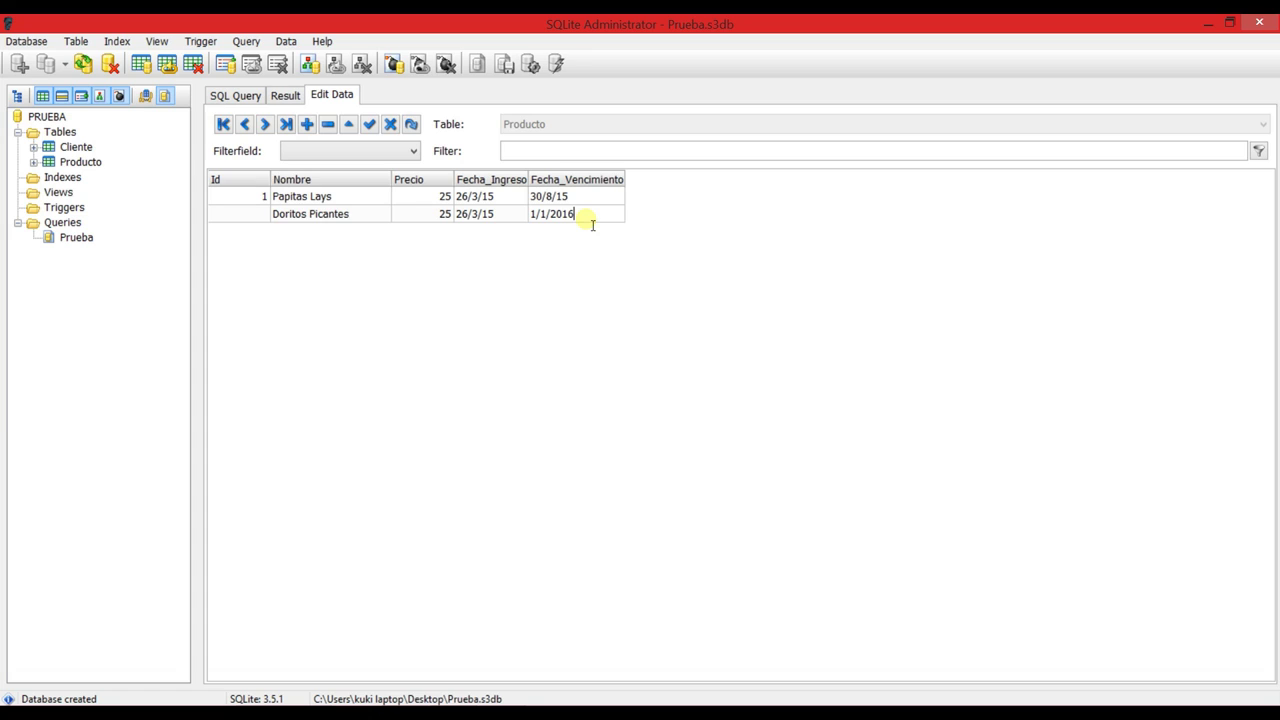
pyautogui.press('Down')
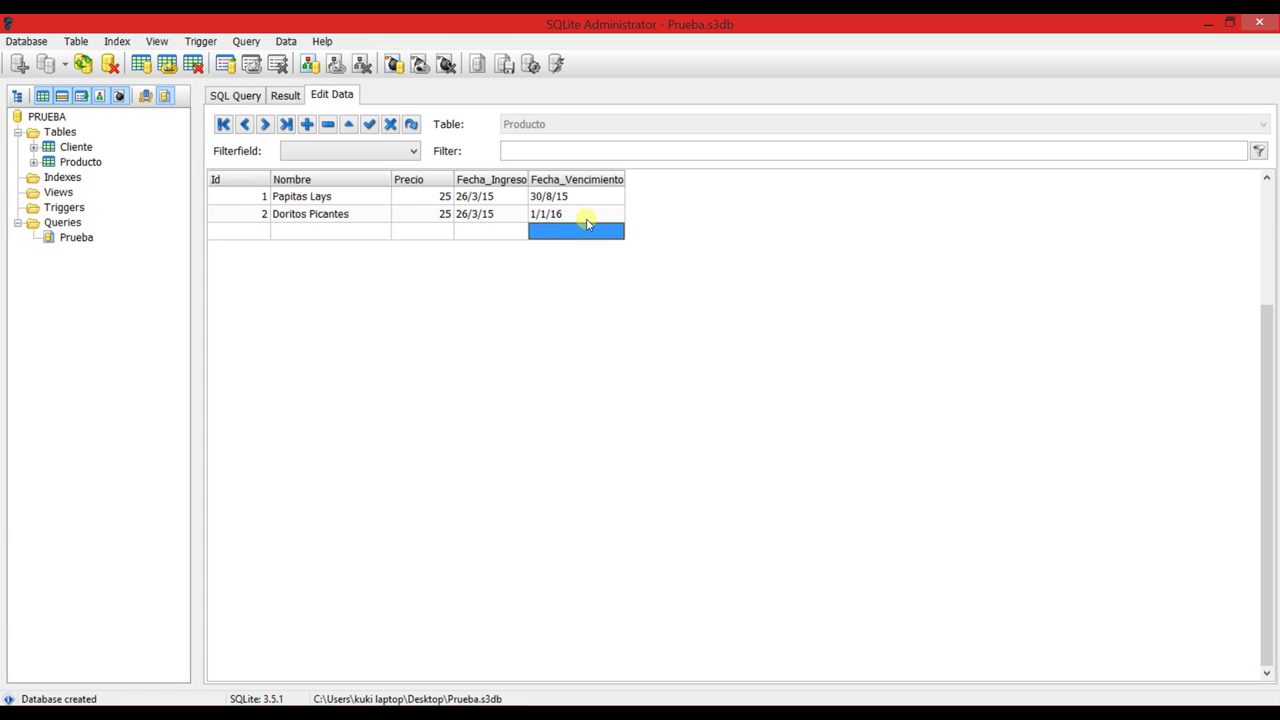
pyautogui.press('Left')
pyautogui.press('Left')
pyautogui.press('Left')
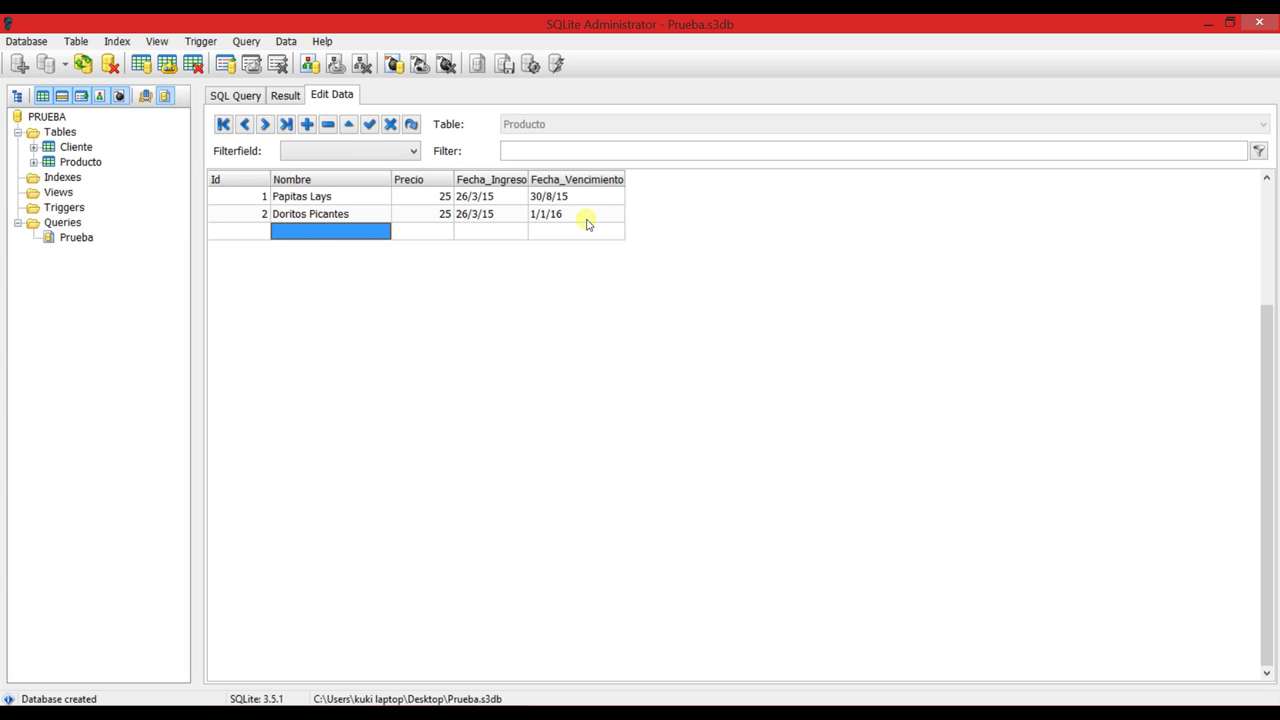
pyautogui.click(512, 219)
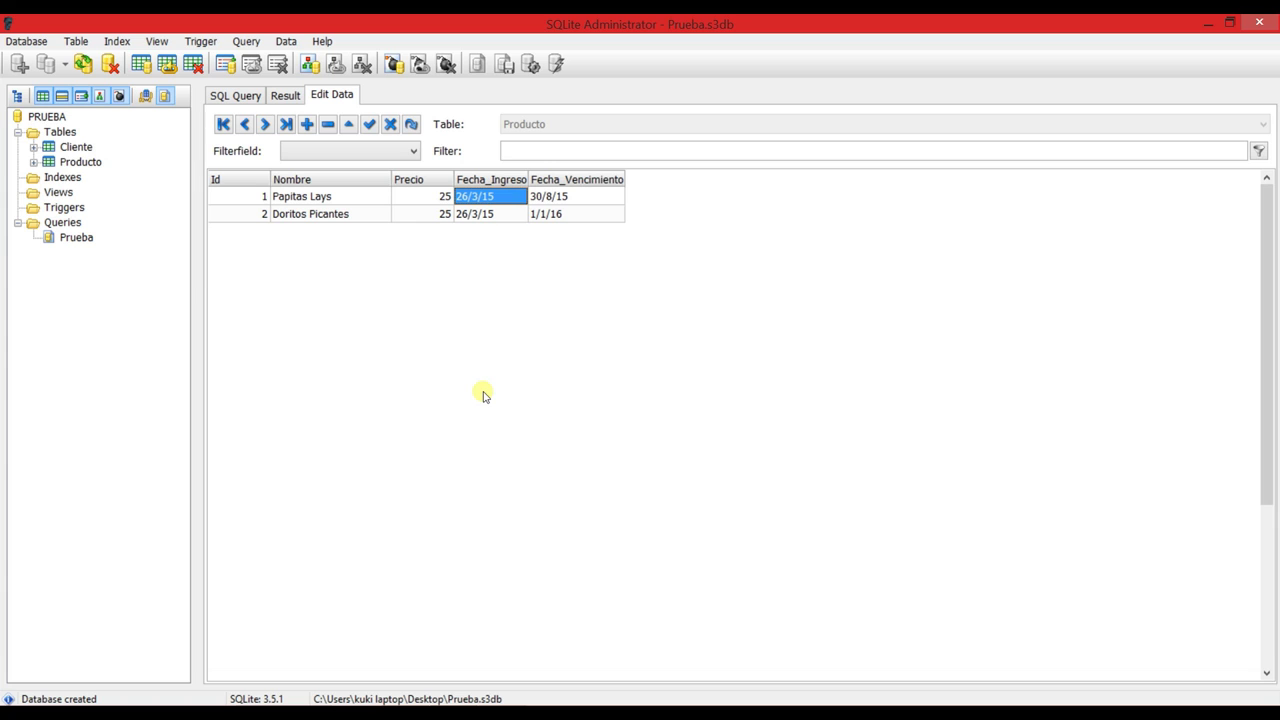
pyautogui.press('super+r')
pyautogui.press('Return')
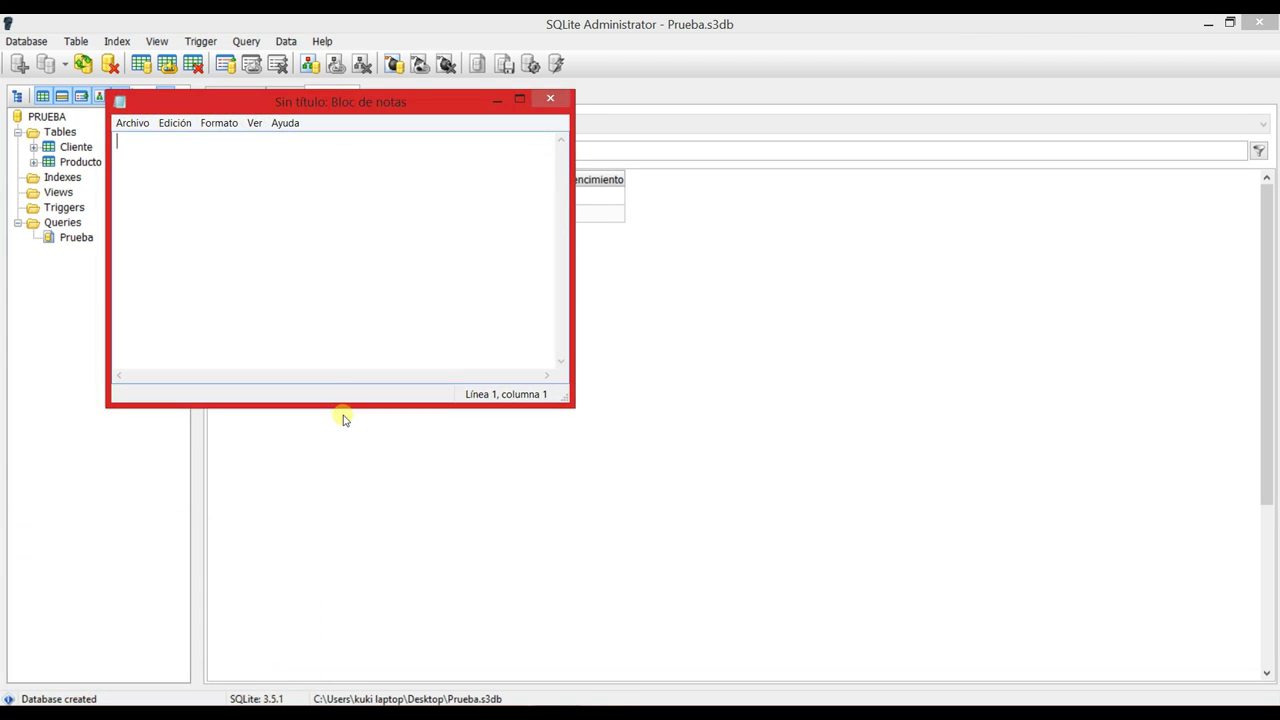
pyautogui.write('www.Codeacade')
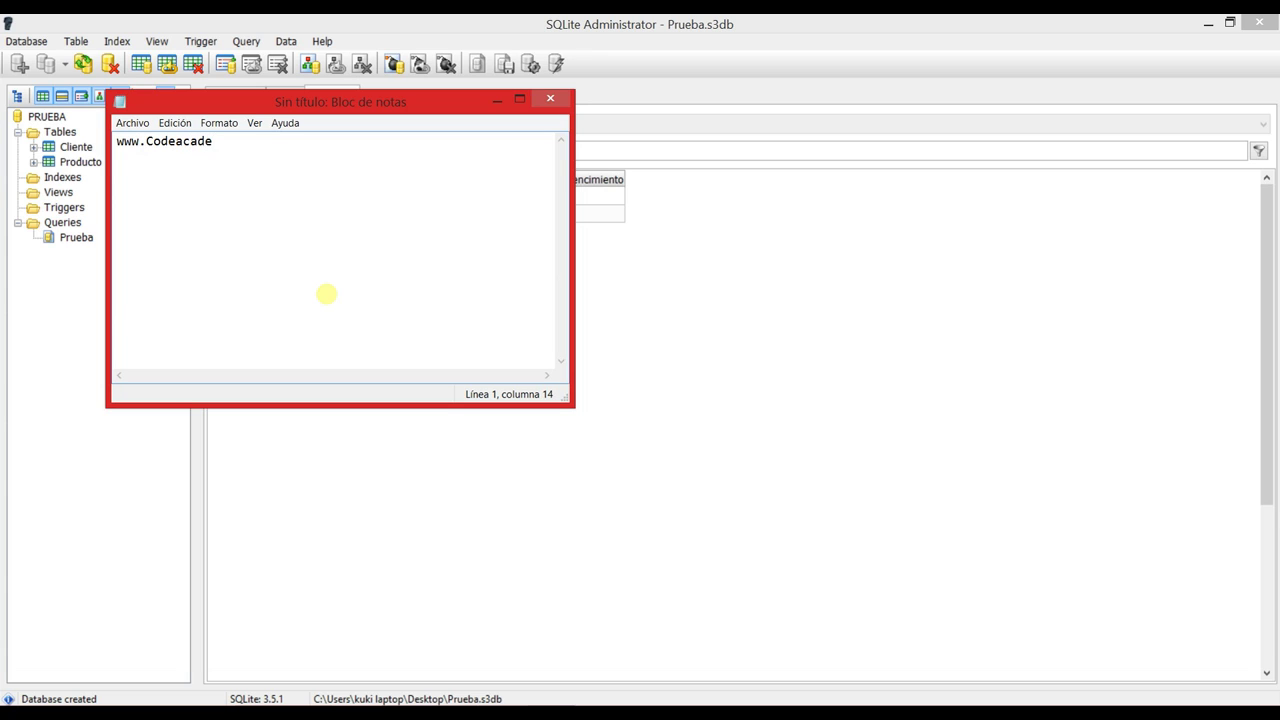
pyautogui.write('my.com')
pyautogui.click(497, 101)
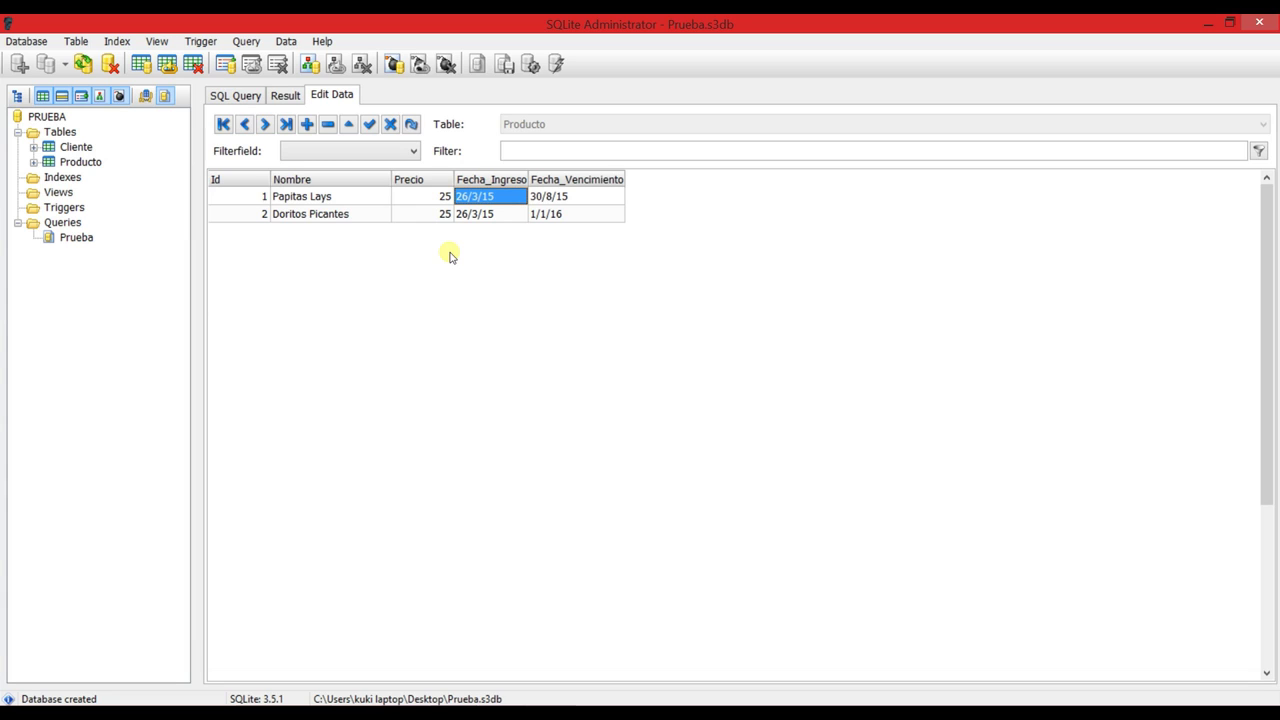
# Step: Generate the database's SQL script and display the Cliente and Producto table definitions in the query editor
pyautogui.click(27, 41)
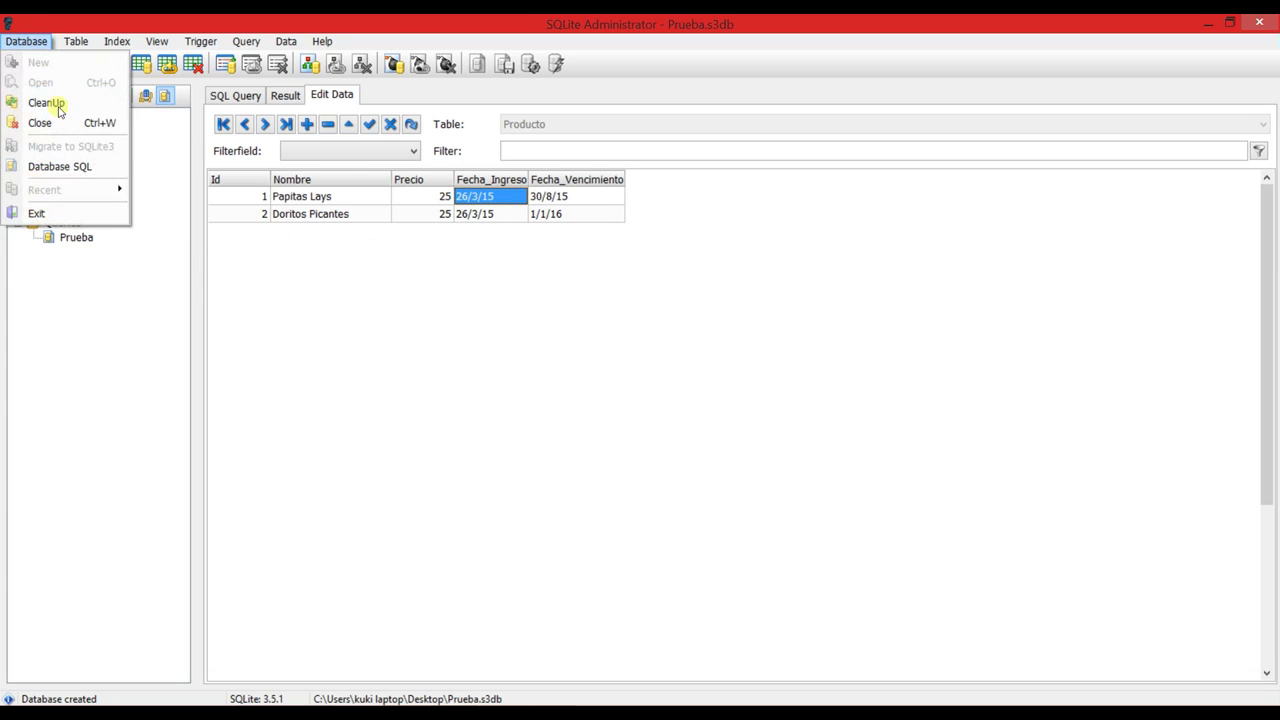
pyautogui.click(62, 166)
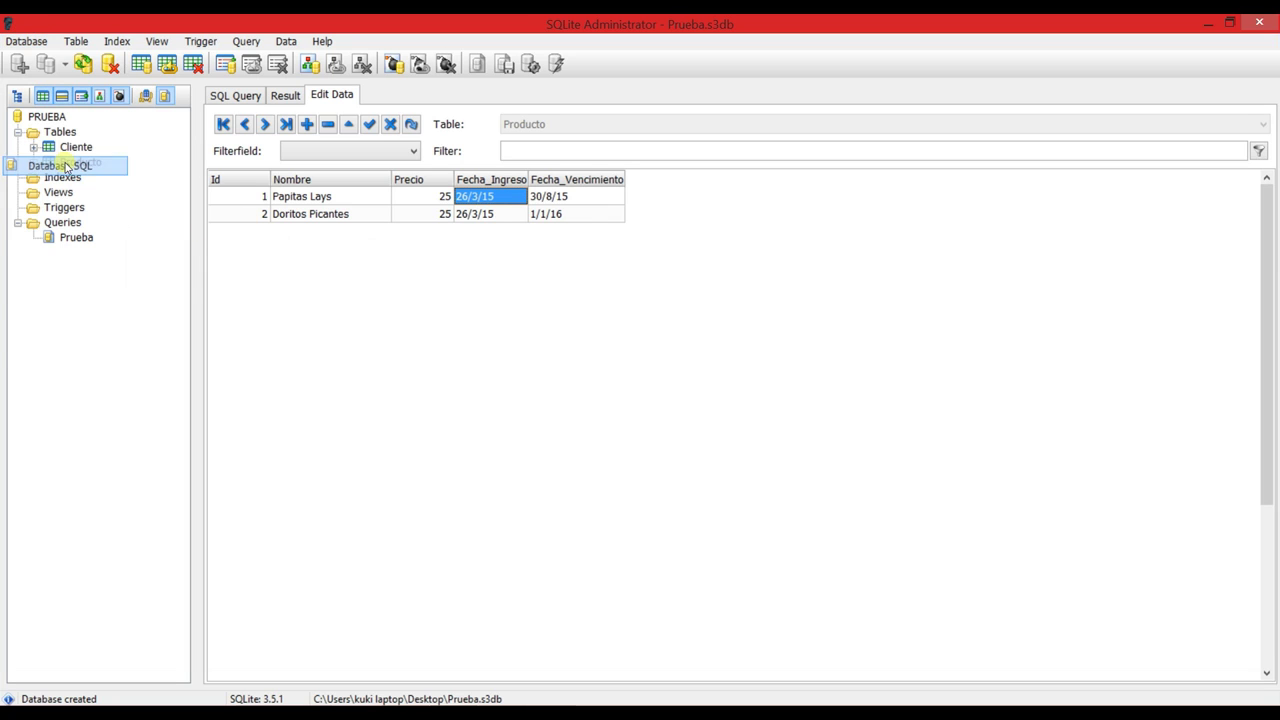
pyautogui.click(237, 96)
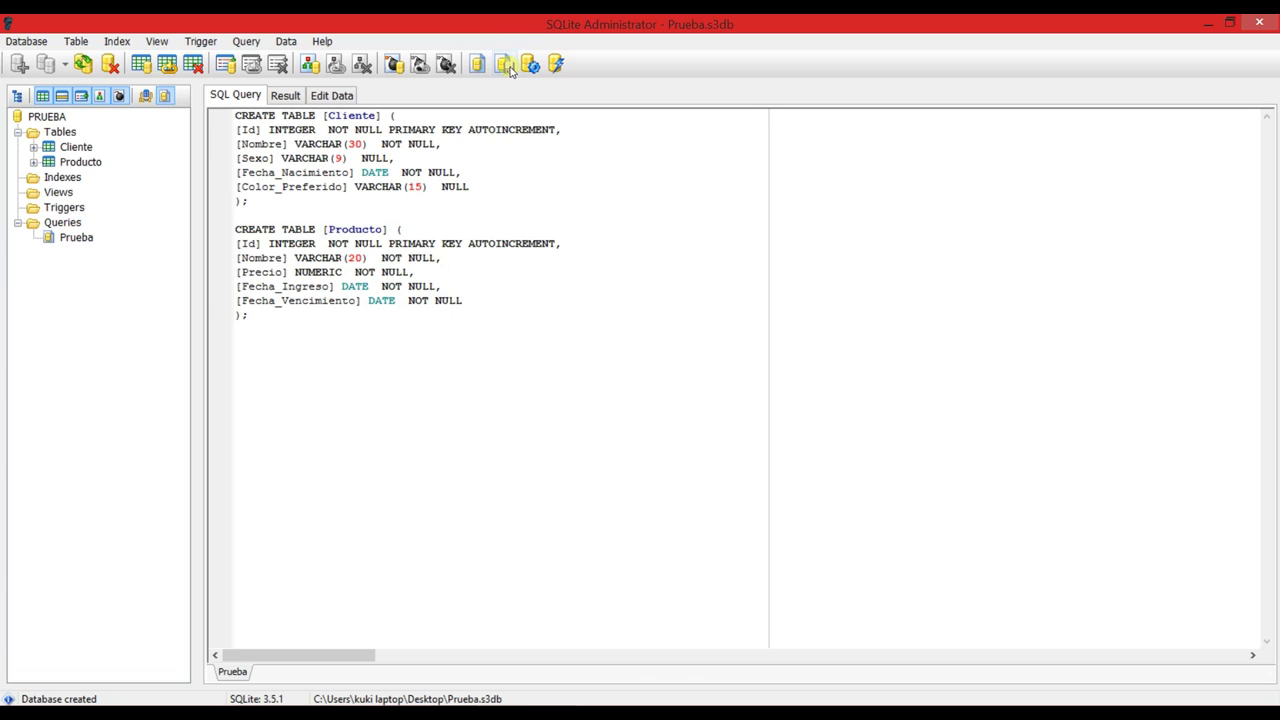